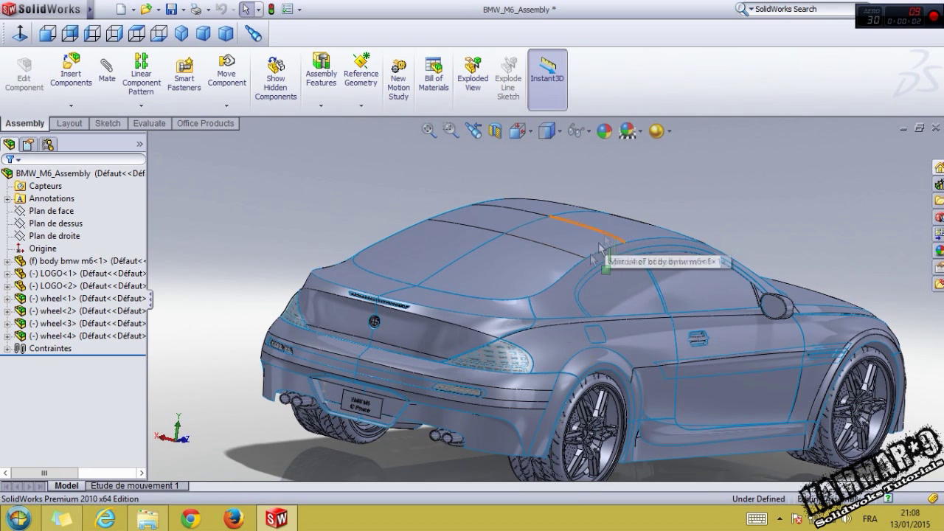
# Step: Orbit and zoom around the BMW M6 assembly to inspect its side and front-left views
pyautogui.moveTo(524, 282); pyautogui.dragTo(714, 370, button='middle')
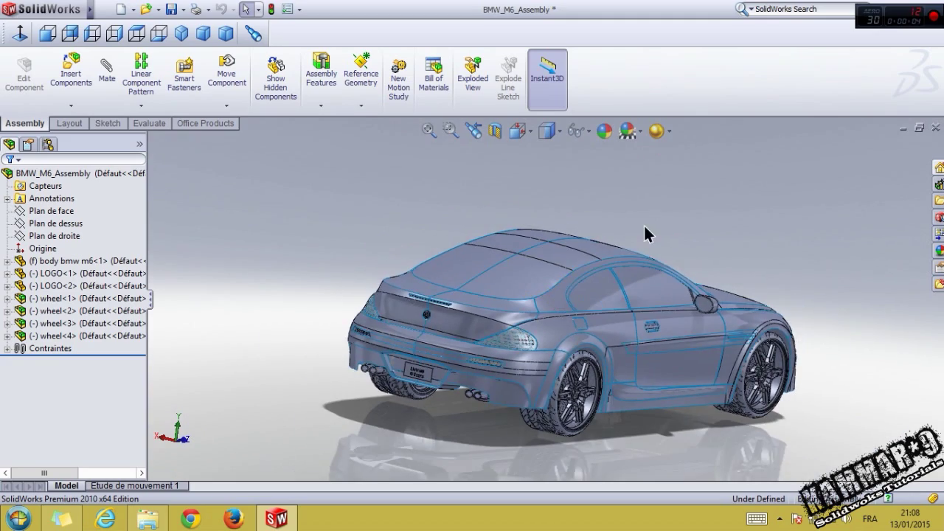
pyautogui.scroll(-2, 864, 383)
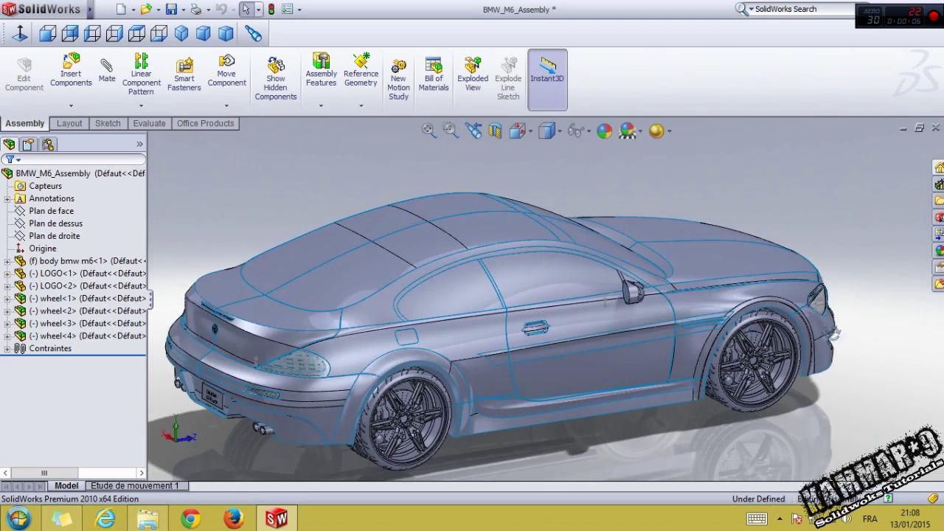
pyautogui.hotkey('ctrl', '7')
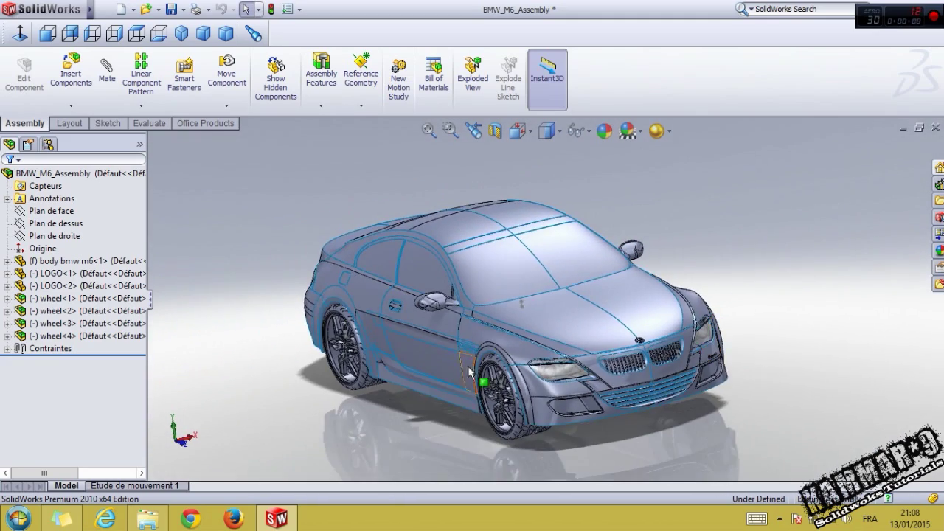
pyautogui.scroll(-3, 470, 371)
pyautogui.moveTo(743, 298); pyautogui.dragTo(752, 279, button='middle')
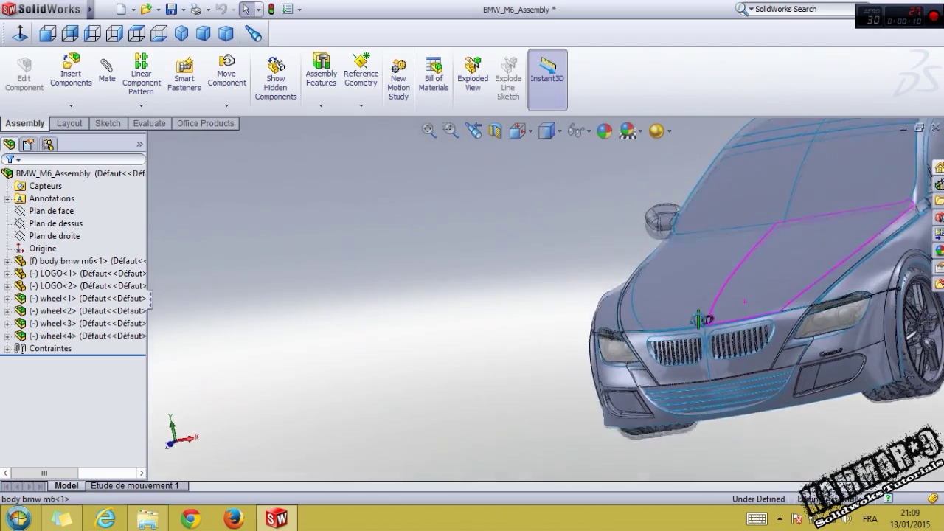
pyautogui.scroll(3, 752, 278)
pyautogui.scroll(-3, 752, 279)
pyautogui.scroll(-3, 752, 279)
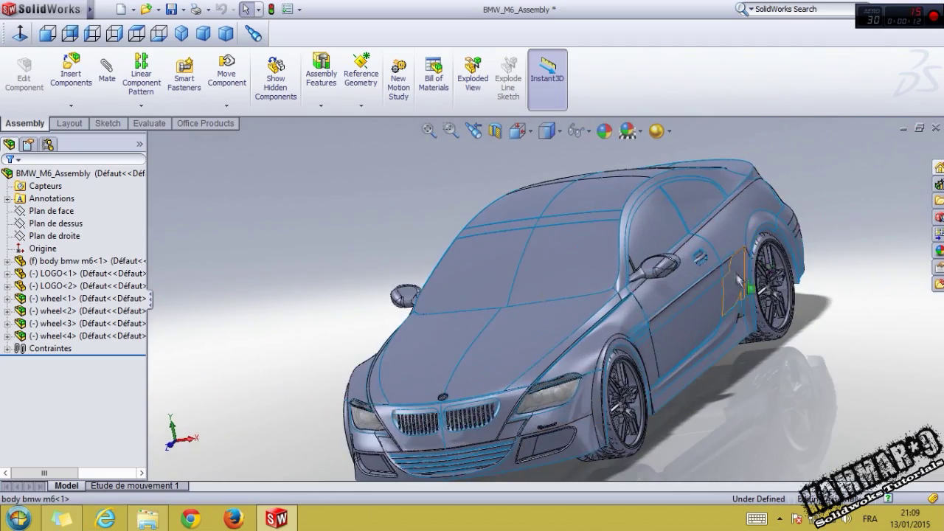
pyautogui.moveTo(752, 278); pyautogui.dragTo(694, 344, button='middle')
pyautogui.scroll(3, 404, 335)
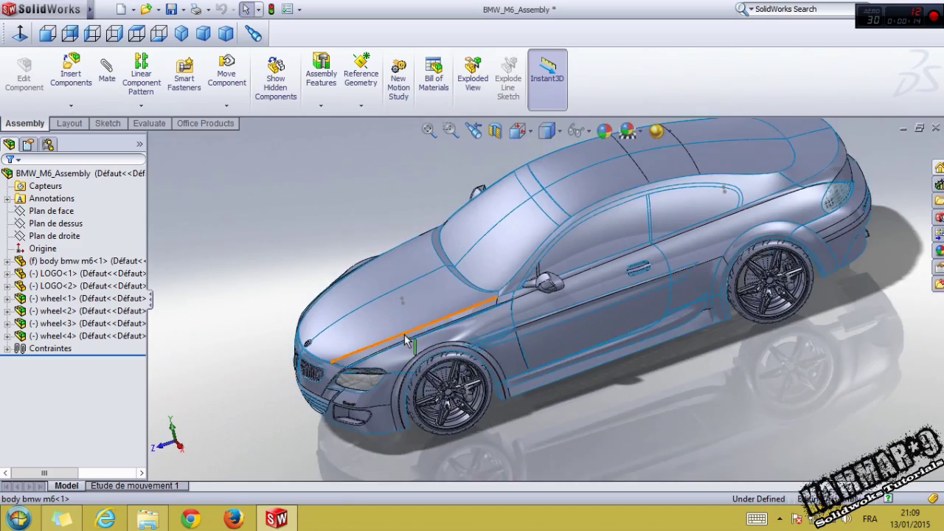
pyautogui.scroll(-3, 404, 334)
pyautogui.scroll(-2, 428, 306)
pyautogui.scroll(2, 427, 306)
pyautogui.scroll(2, 361, 354)
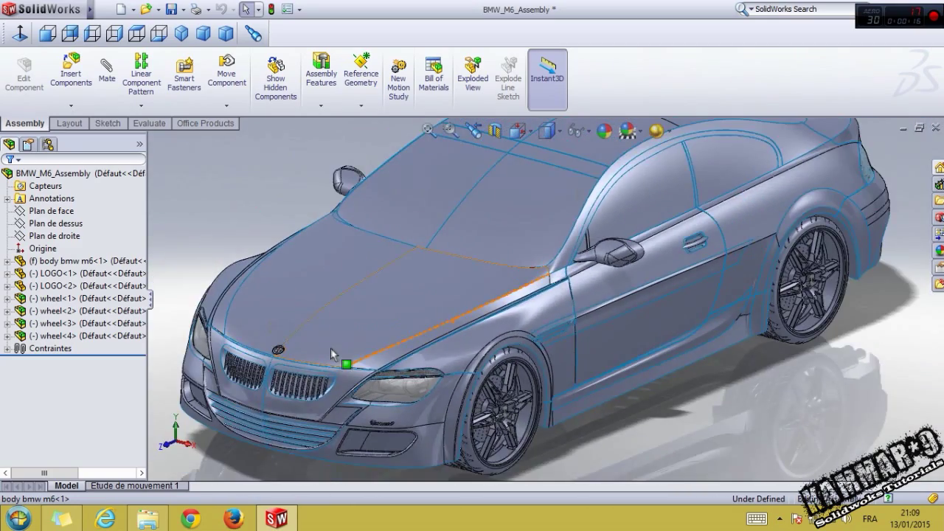
pyautogui.scroll(-3, 328, 347)
pyautogui.scroll(-2, 327, 347)
pyautogui.scroll(-1, 335, 332)
pyautogui.scroll(-2, 336, 332)
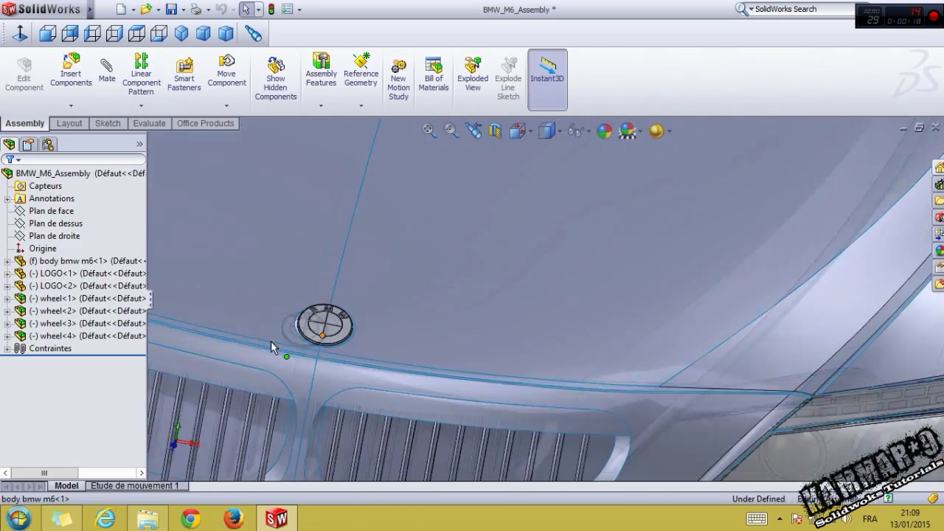
pyautogui.scroll(-2, 336, 332)
pyautogui.scroll(-1, 337, 321)
pyautogui.scroll(1, 331, 329)
pyautogui.scroll(2, 368, 354)
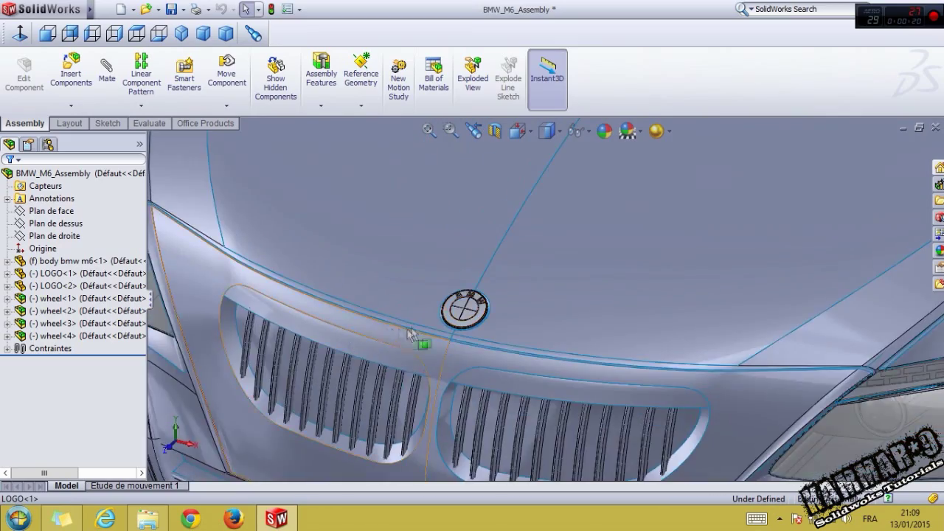
pyautogui.scroll(2, 443, 353)
pyautogui.scroll(1, 546, 325)
pyautogui.scroll(2, 553, 319)
pyautogui.moveTo(553, 318)
pyautogui.mouseDown(button='middle')
pyautogui.moveTo(565, 216)
pyautogui.moveTo(687, 315)
pyautogui.mouseUp(button='middle')
pyautogui.scroll(-1, 744, 321)
pyautogui.scroll(-1, 744, 321)
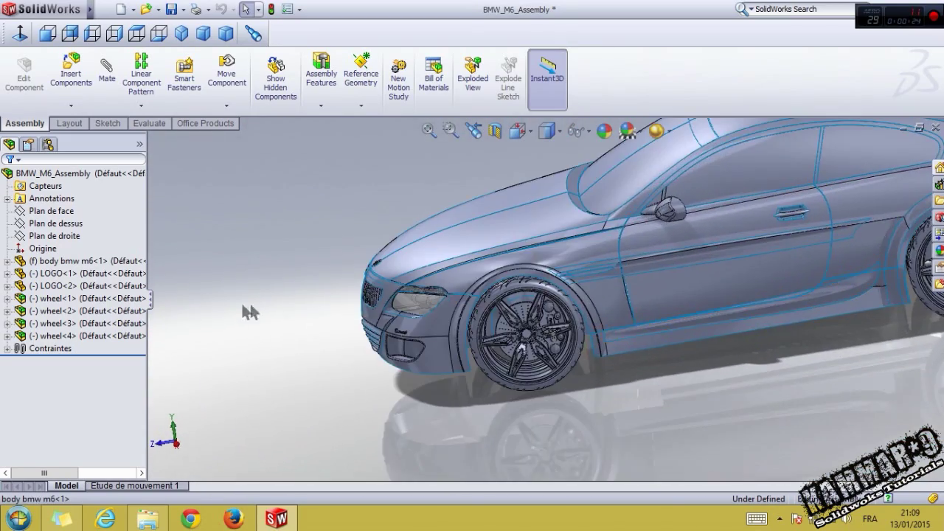
# Step: Select the LOGO, wheel<2>, wheel<4> and car body components in the assembly tree
pyautogui.click(68, 273)
pyautogui.click(71, 308)
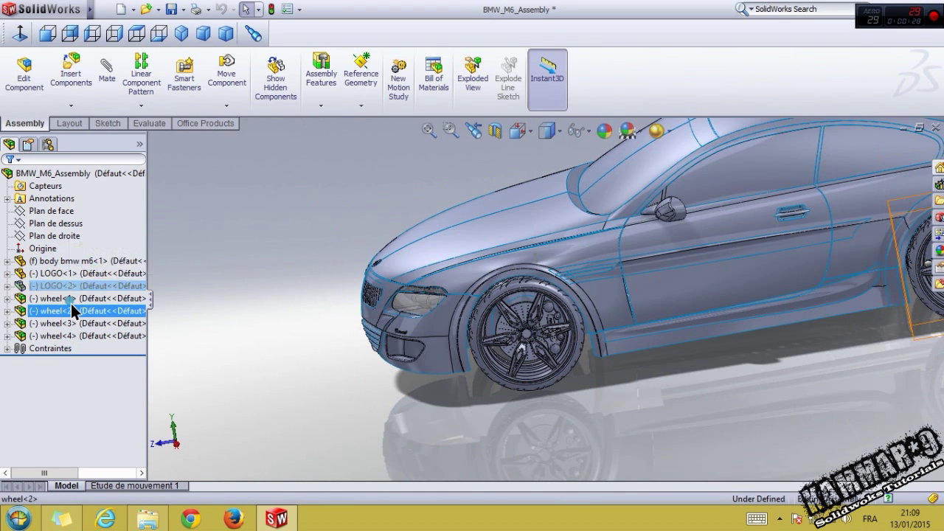
pyautogui.click(137, 335)
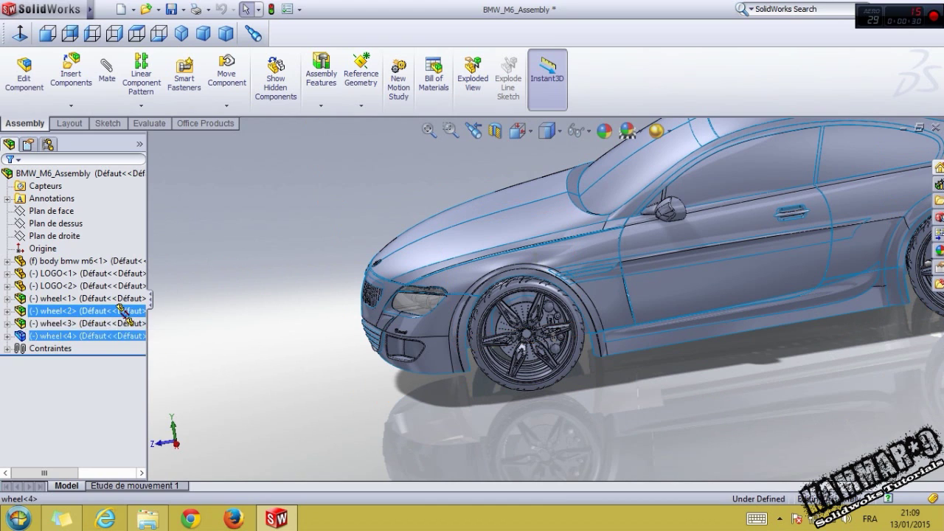
pyautogui.click(176, 334)
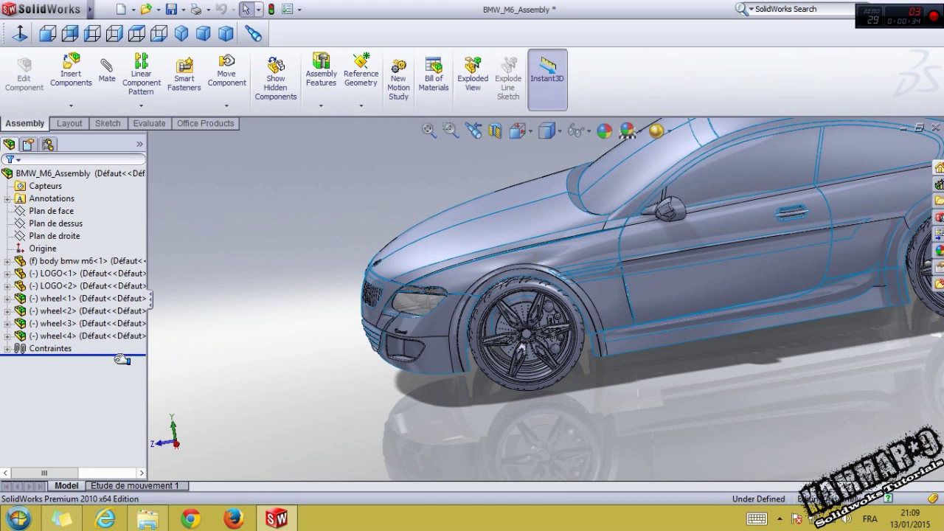
pyautogui.click(55, 273)
pyautogui.keyDown('ctrl'); pyautogui.click(77, 284); pyautogui.keyUp('ctrl')
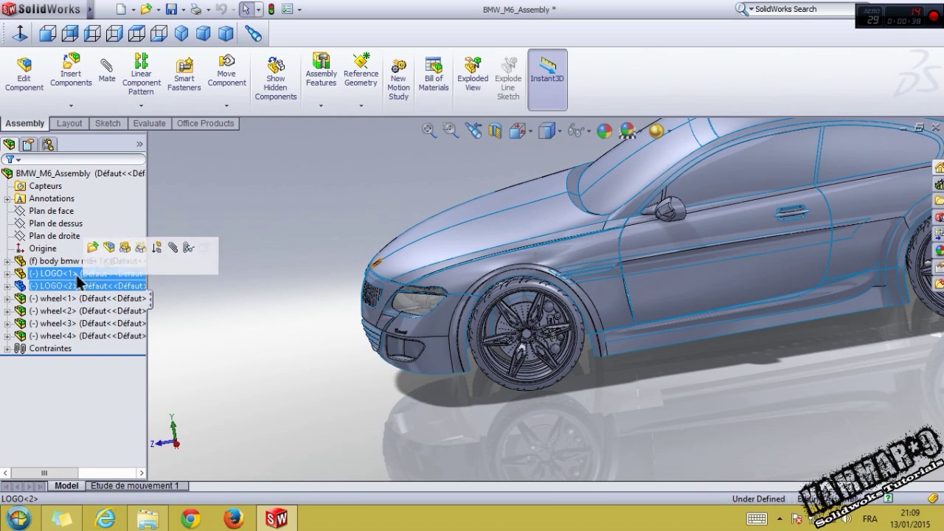
pyautogui.click(94, 259)
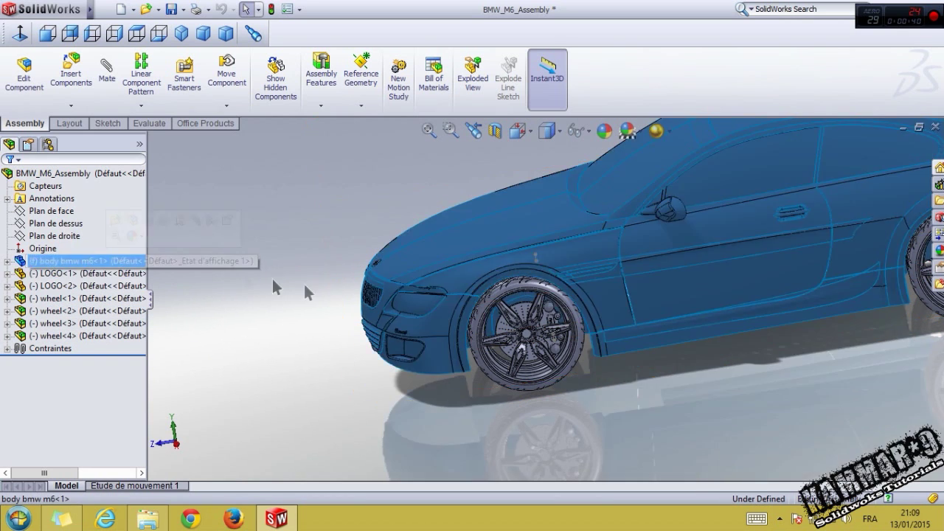
pyautogui.scroll(3, 569, 372)
pyautogui.scroll(3, 673, 269)
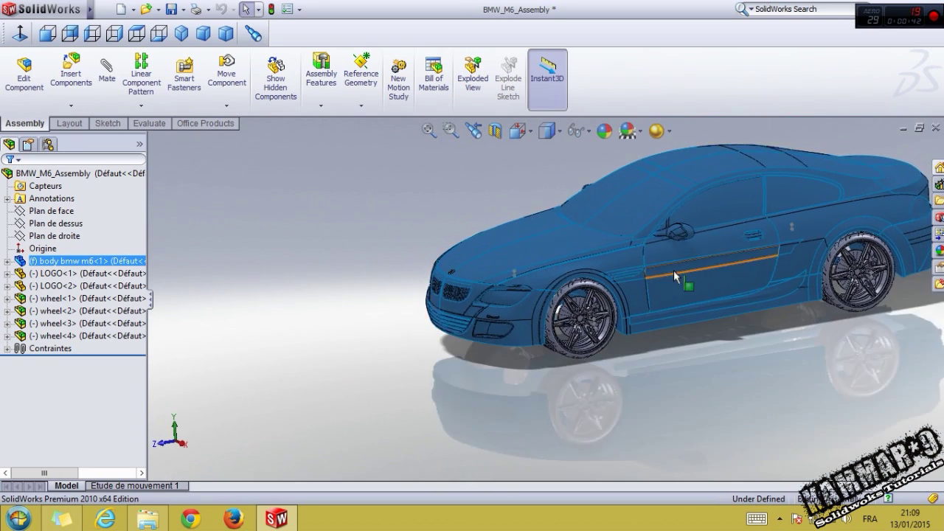
pyautogui.scroll(-5, 753, 219)
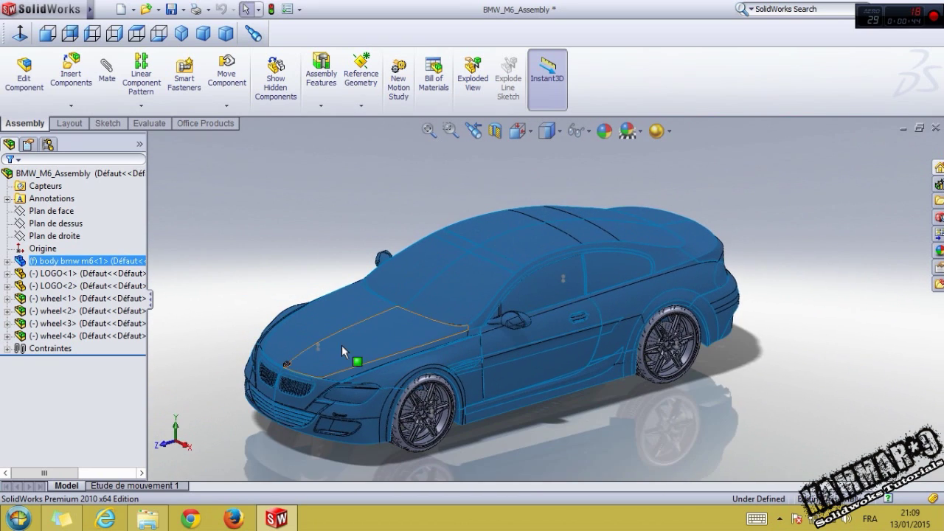
# Step: Open the body bmw m6 part from a hood face and view it from a tilted top angle
pyautogui.click(341, 344)
pyautogui.click(381, 324)
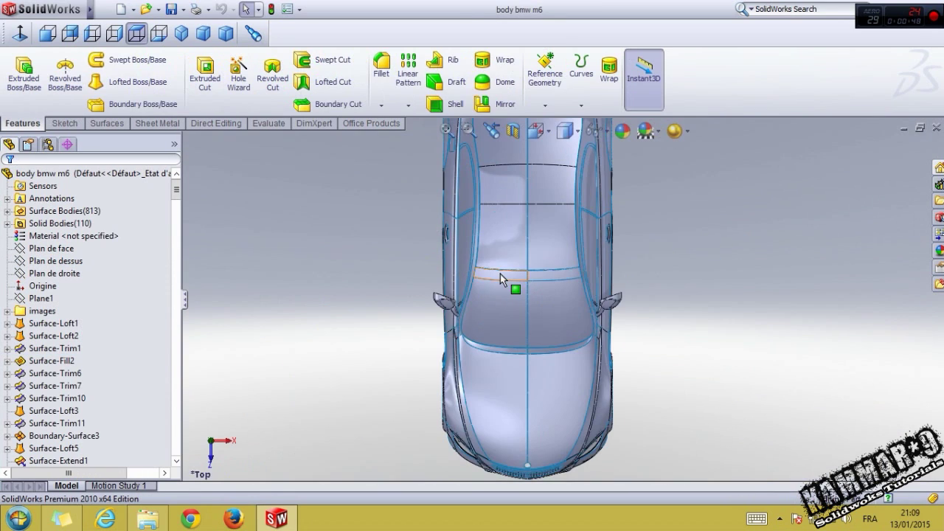
pyautogui.scroll(3, 516, 342)
pyautogui.moveTo(554, 345)
pyautogui.mouseDown(button='middle')
pyautogui.moveTo(563, 243)
pyautogui.moveTo(530, 191)
pyautogui.mouseUp(button='middle')
pyautogui.scroll(-2, 530, 191)
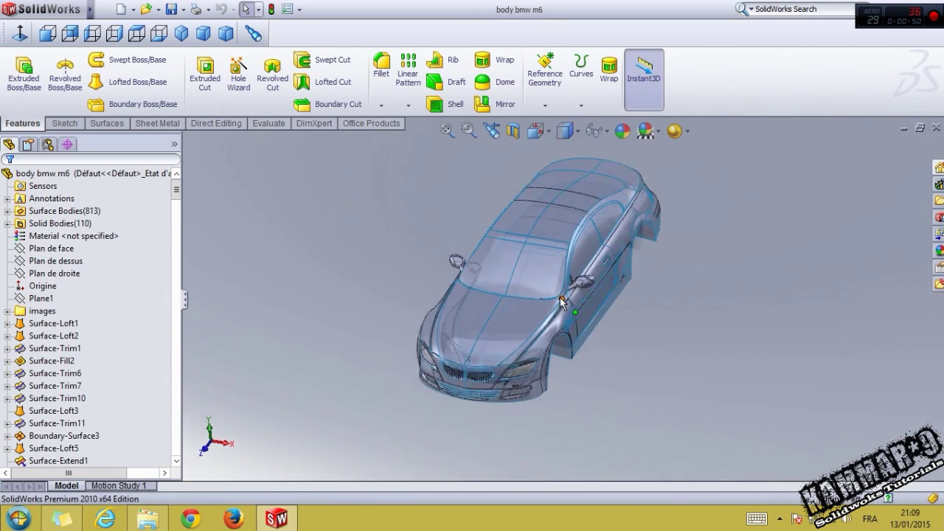
pyautogui.scroll(-3, 575, 260)
pyautogui.scroll(-3, 575, 260)
pyautogui.scroll(5, 574, 260)
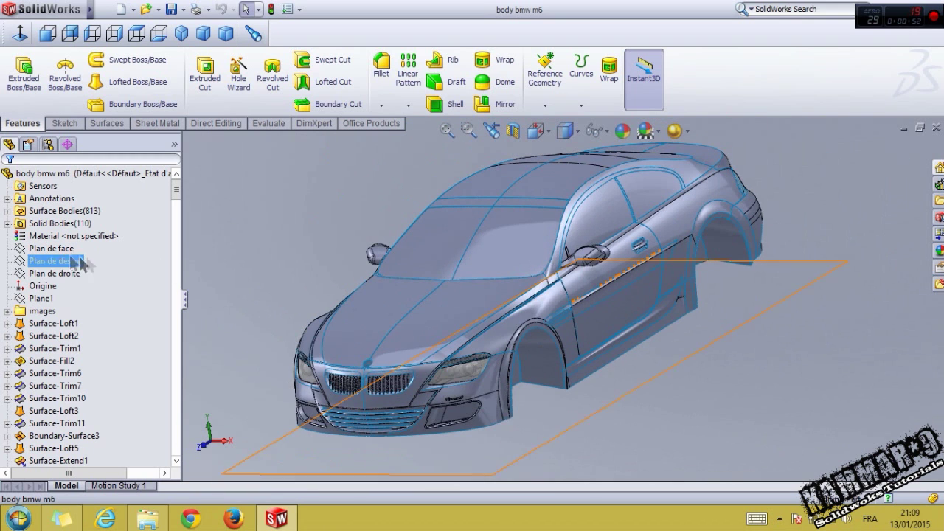
# Step: Expand the Solid Bodies folder, review the part's solid bodies, then collapse it
pyautogui.click(7, 223)
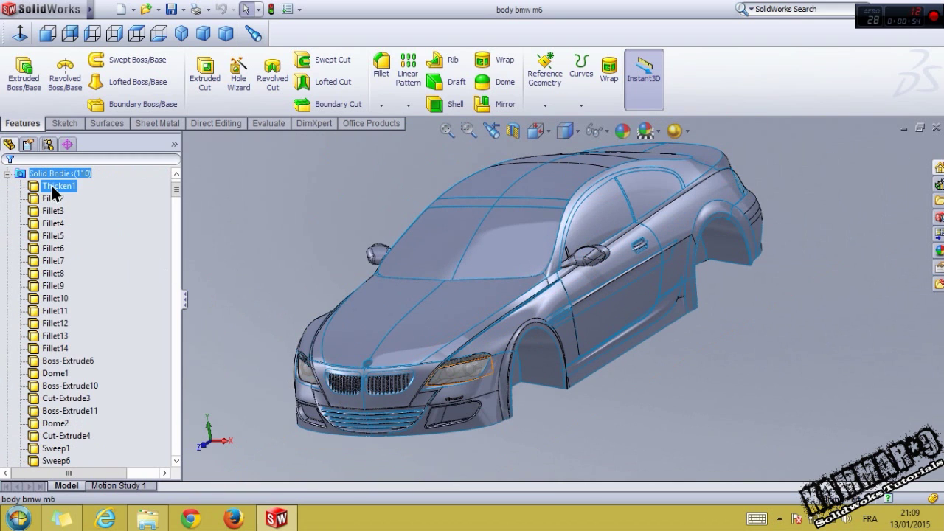
pyautogui.scroll(-2, 48, 310)
pyautogui.scroll(-5, 50, 322)
pyautogui.scroll(-6, 52, 323)
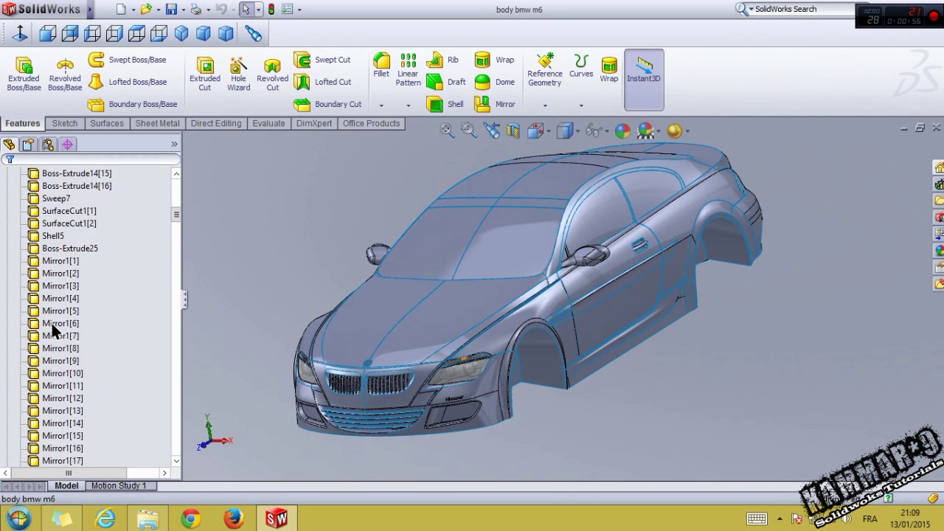
pyautogui.scroll(-6, 51, 321)
pyautogui.moveTo(176, 227)
pyautogui.mouseDown()
pyautogui.moveTo(177, 268)
pyautogui.moveTo(186, 182)
pyautogui.mouseUp()
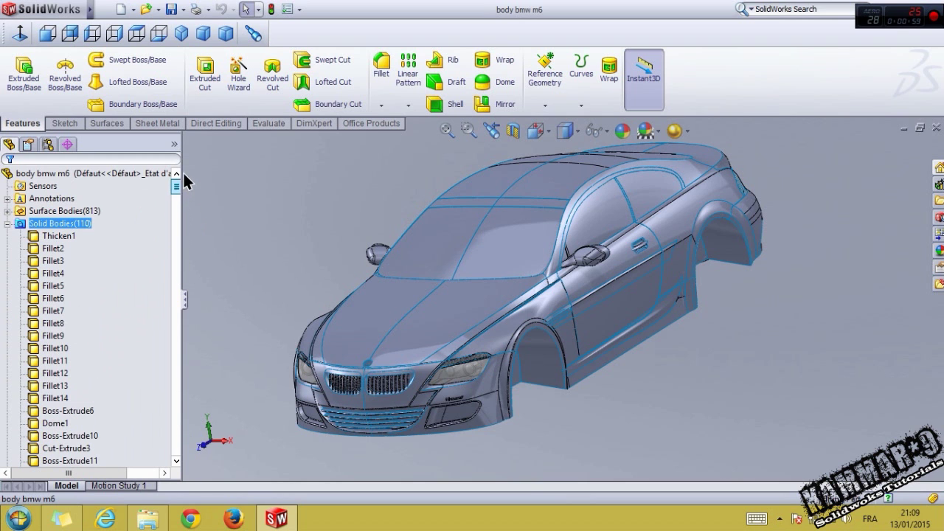
pyautogui.click(8, 223)
# Step: Expand the Surface Bodies folder, review its surfaces, then collapse it
pyautogui.click(7, 211)
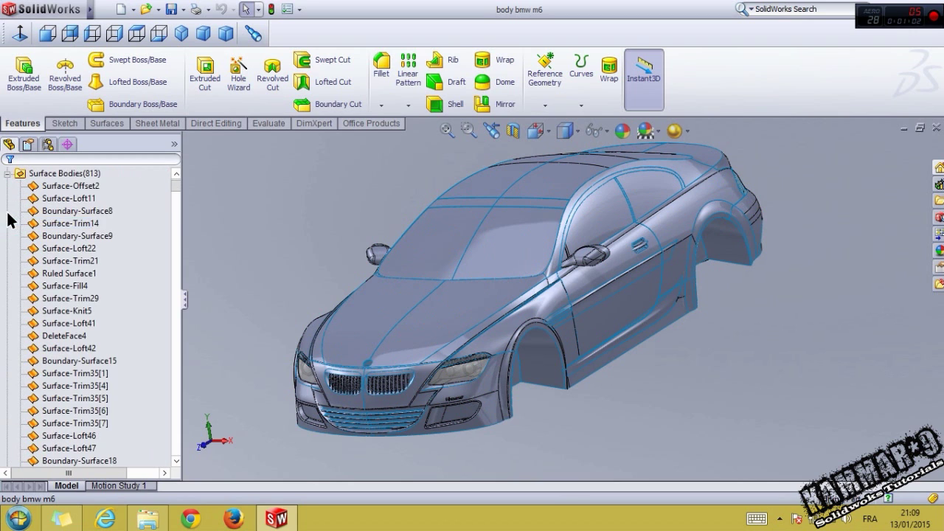
pyautogui.moveTo(175, 185); pyautogui.dragTo(199, 303)
pyautogui.moveTo(202, 351)
pyautogui.mouseDown()
pyautogui.moveTo(206, 377)
pyautogui.moveTo(185, 183)
pyautogui.mouseUp()
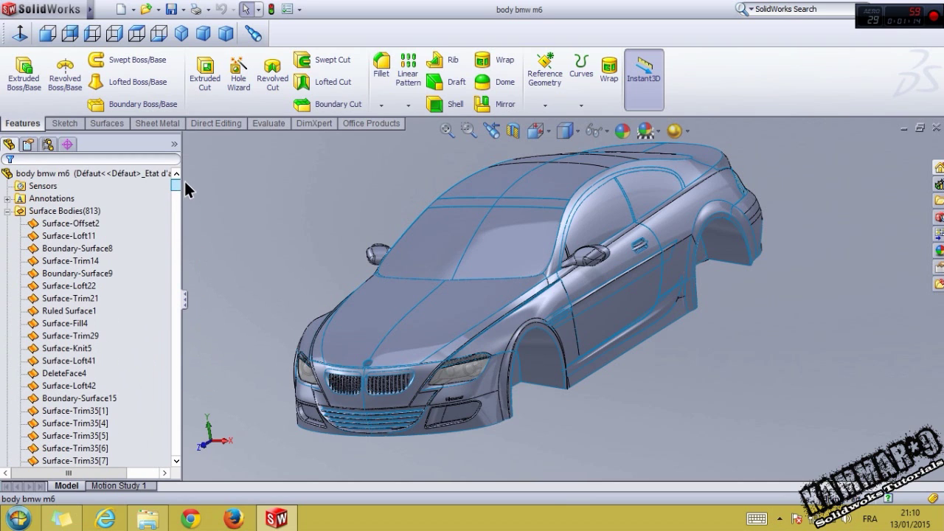
pyautogui.click(6, 211)
# Step: Orbit the body part and scroll through its feature history of lofts, trims and fillets
pyautogui.moveTo(537, 261)
pyautogui.mouseDown(button='middle')
pyautogui.moveTo(543, 342)
pyautogui.moveTo(439, 347)
pyautogui.moveTo(522, 225)
pyautogui.moveTo(575, 199)
pyautogui.mouseUp(button='middle')
pyautogui.scroll(-3, 357, 290)
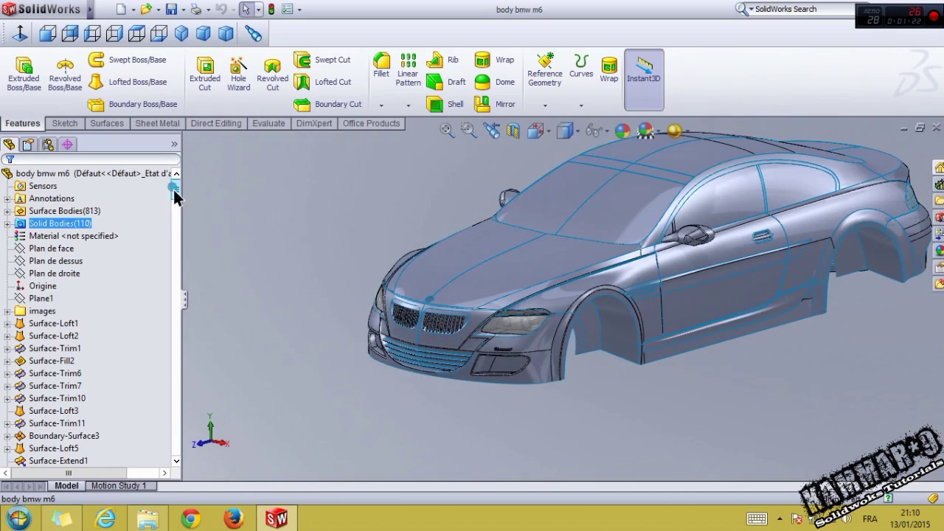
pyautogui.moveTo(174, 190)
pyautogui.mouseDown()
pyautogui.moveTo(183, 262)
pyautogui.moveTo(178, 453)
pyautogui.moveTo(163, 177)
pyautogui.moveTo(177, 238)
pyautogui.moveTo(177, 458)
pyautogui.moveTo(176, 193)
pyautogui.mouseUp()
pyautogui.moveTo(408, 236); pyautogui.dragTo(442, 243, button='middle')
pyautogui.scroll(3, 286, 387)
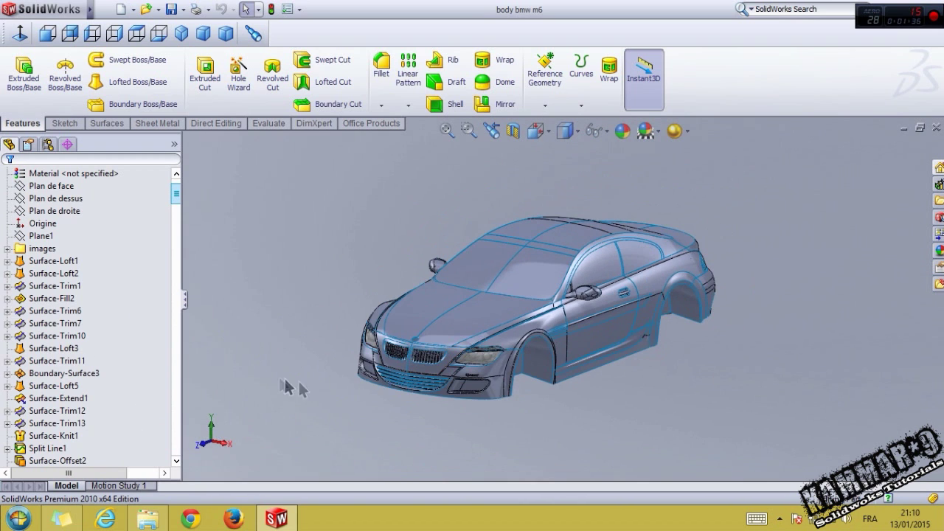
# Step: Show the front, left, top and back blueprint sketches from the images folder
pyautogui.click(41, 249)
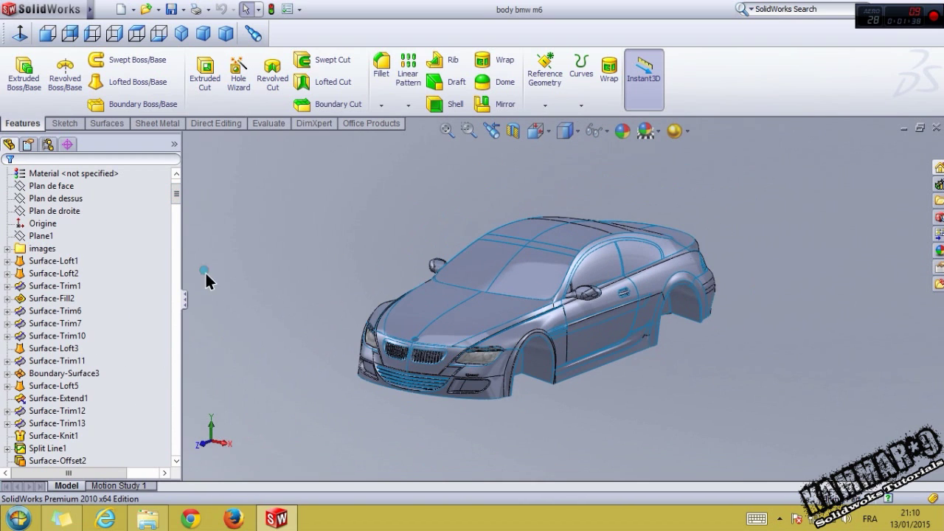
pyautogui.click(7, 250)
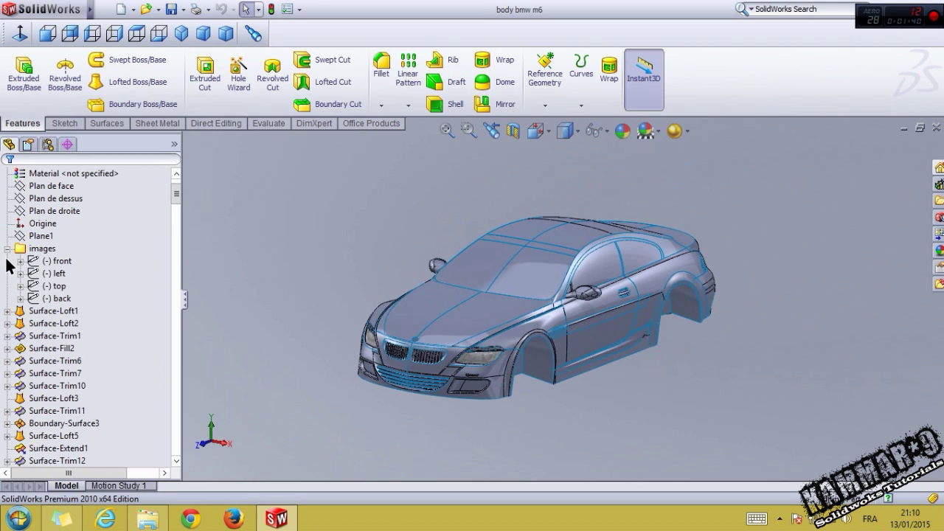
pyautogui.moveTo(69, 295); pyautogui.dragTo(45, 300)
pyautogui.click(289, 292)
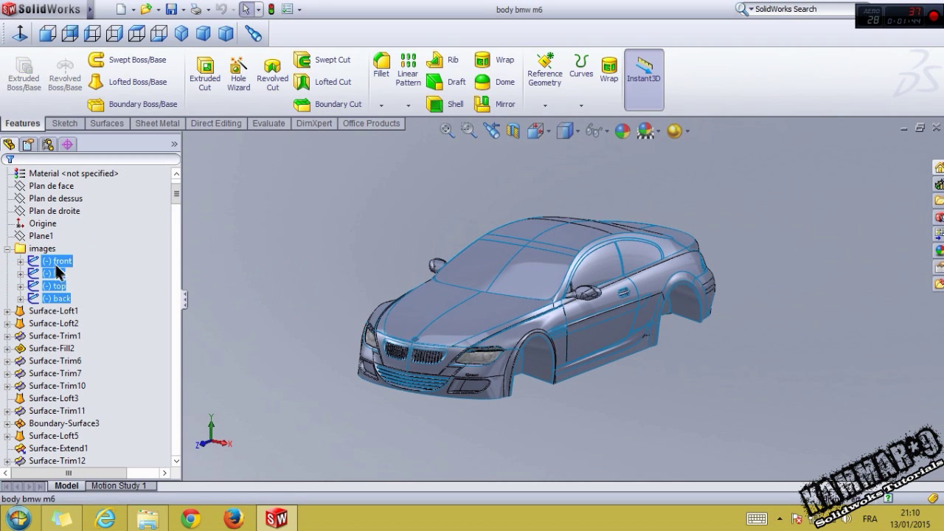
pyautogui.rightClick(56, 267)
pyautogui.click(64, 241)
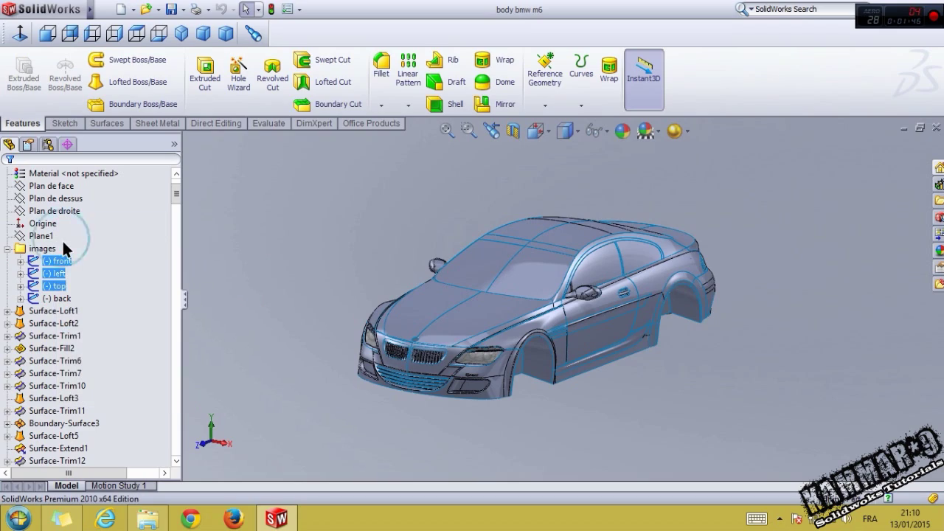
# Step: Orbit around the car body to check the blueprint planes from front and rear angles
pyautogui.moveTo(497, 329); pyautogui.dragTo(425, 319, button='middle')
pyautogui.scroll(-5, 426, 318)
pyautogui.scroll(3, 425, 318)
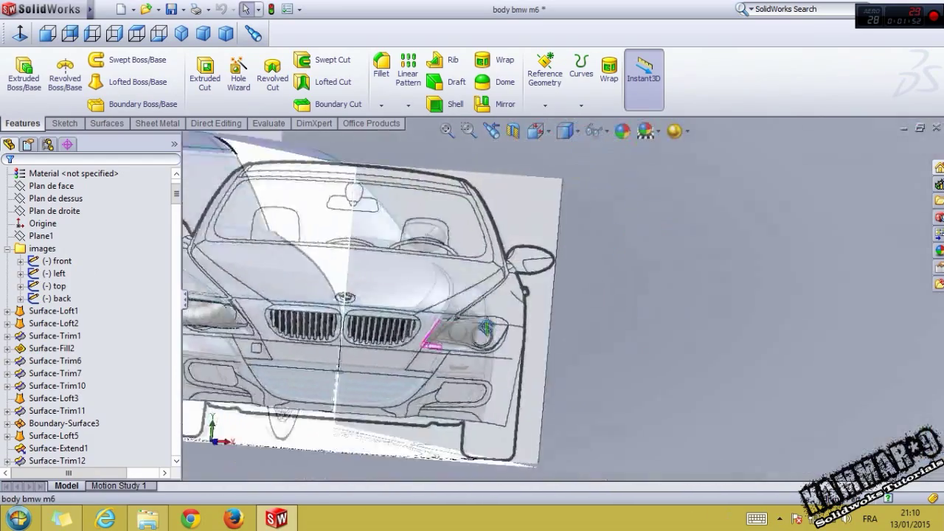
pyautogui.moveTo(426, 319)
pyautogui.mouseDown(button='middle')
pyautogui.moveTo(480, 276)
pyautogui.moveTo(601, 227)
pyautogui.mouseUp(button='middle')
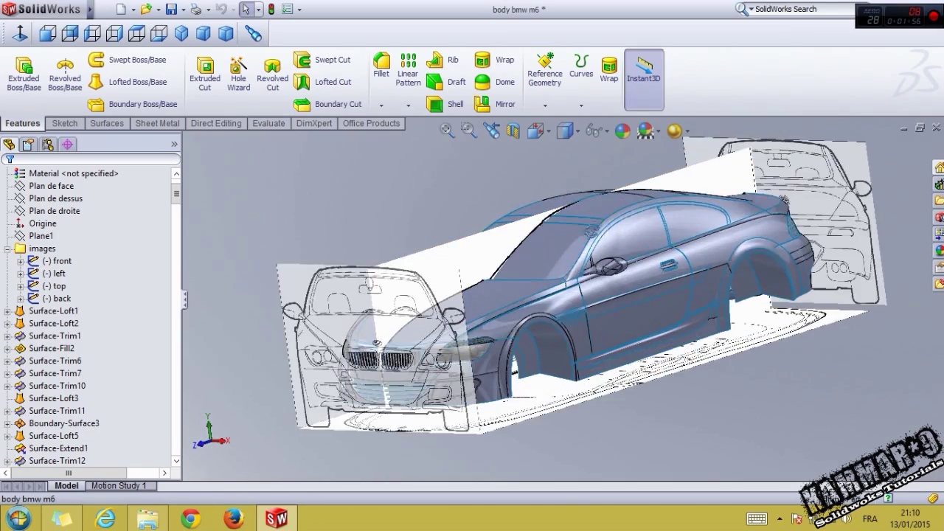
pyautogui.moveTo(600, 227); pyautogui.dragTo(567, 284, button='middle')
pyautogui.scroll(2, 566, 284)
pyautogui.scroll(-3, 566, 284)
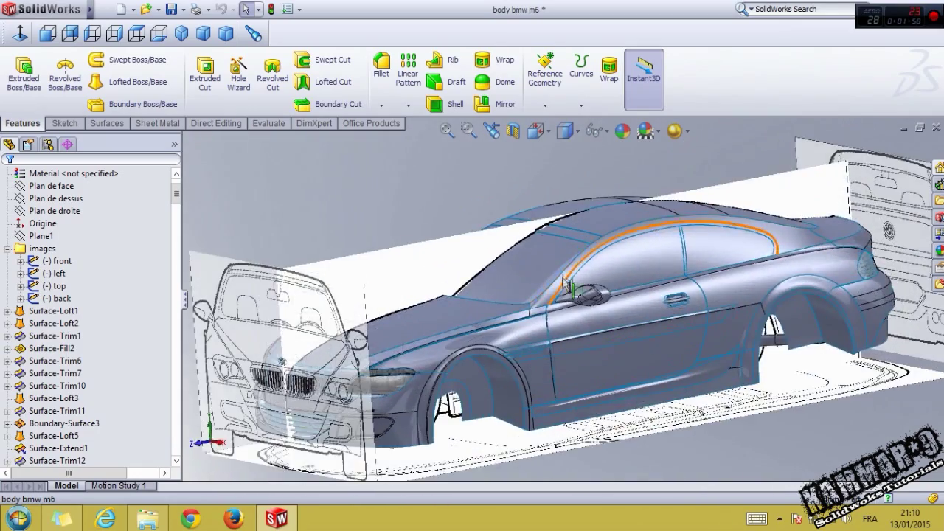
pyautogui.scroll(-1, 558, 280)
pyautogui.scroll(1, 549, 277)
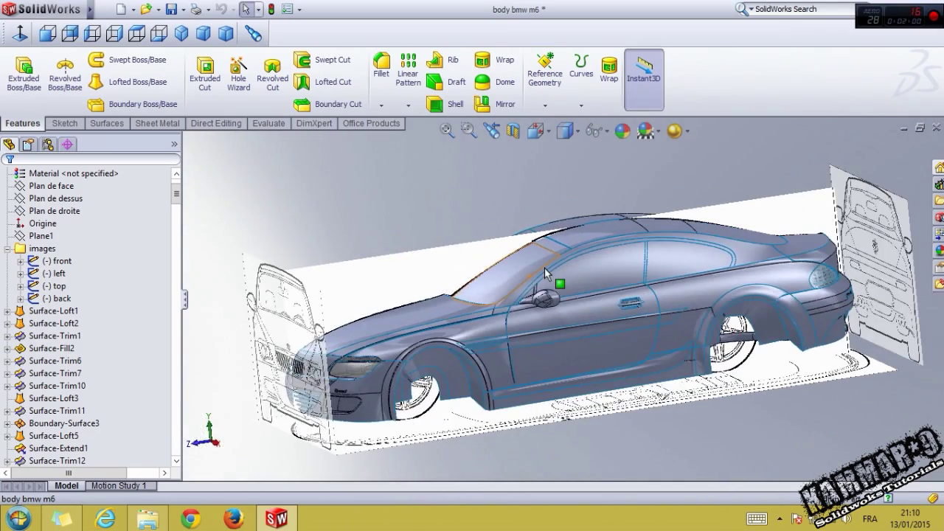
pyautogui.moveTo(594, 245); pyautogui.dragTo(413, 251, button='middle')
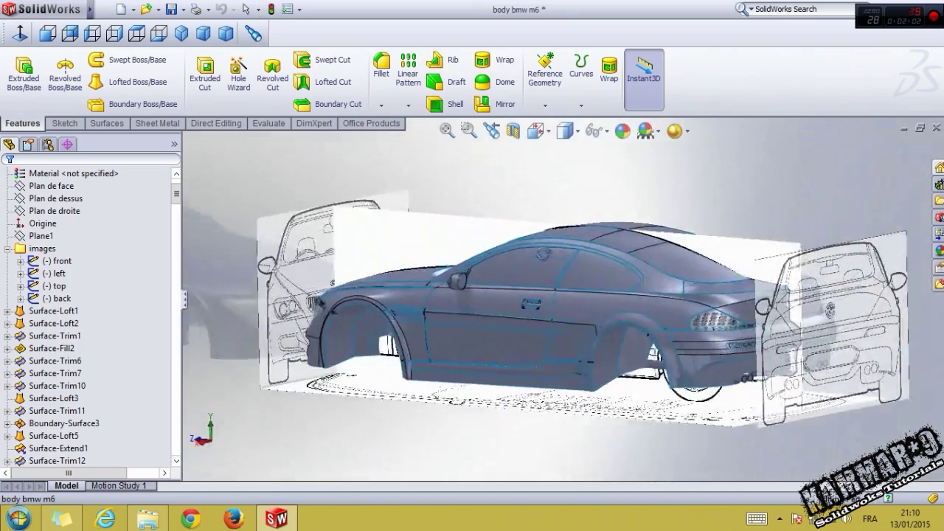
pyautogui.moveTo(543, 253); pyautogui.dragTo(478, 278, button='middle')
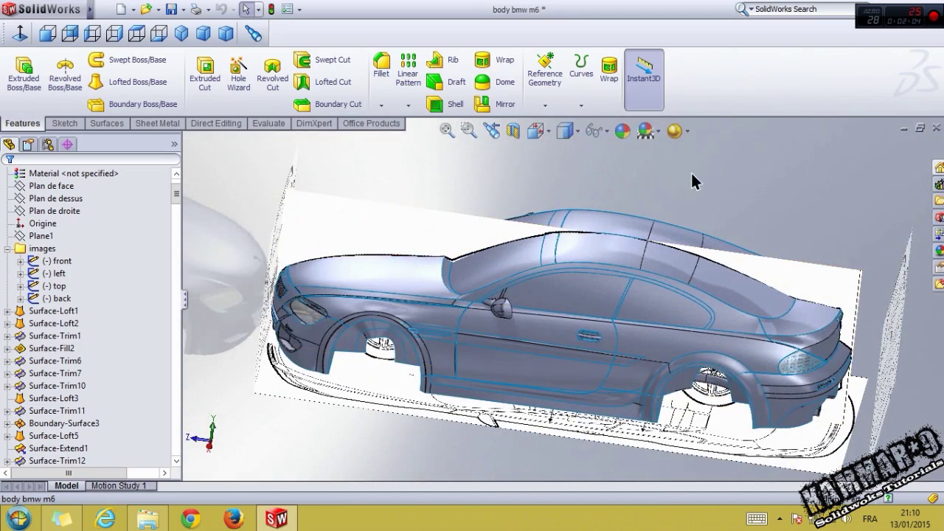
# Step: Close the body part and the M6 assembly without saving changes
pyautogui.click(934, 129)
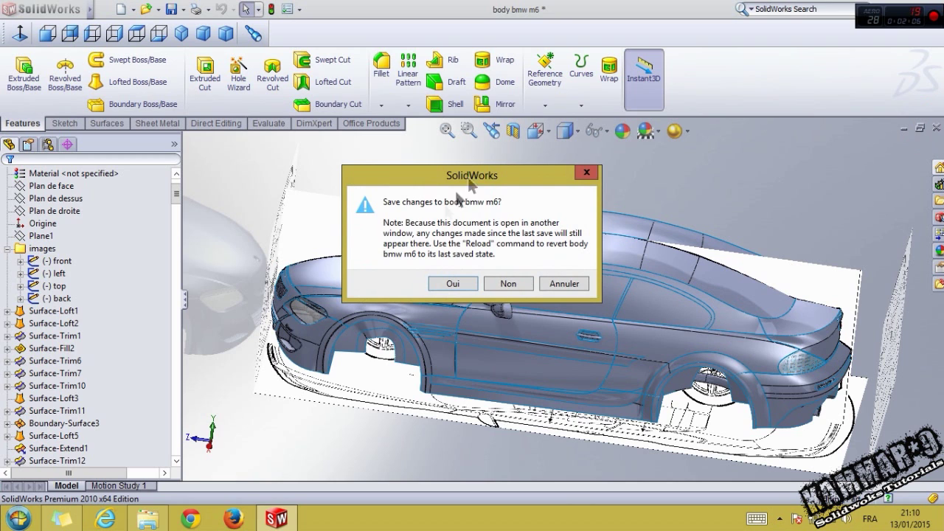
pyautogui.click(503, 286)
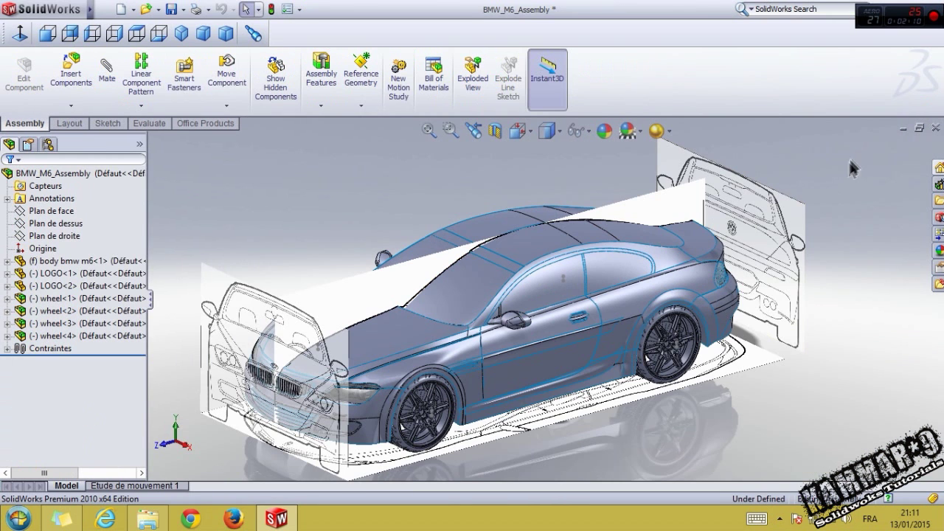
pyautogui.click(933, 129)
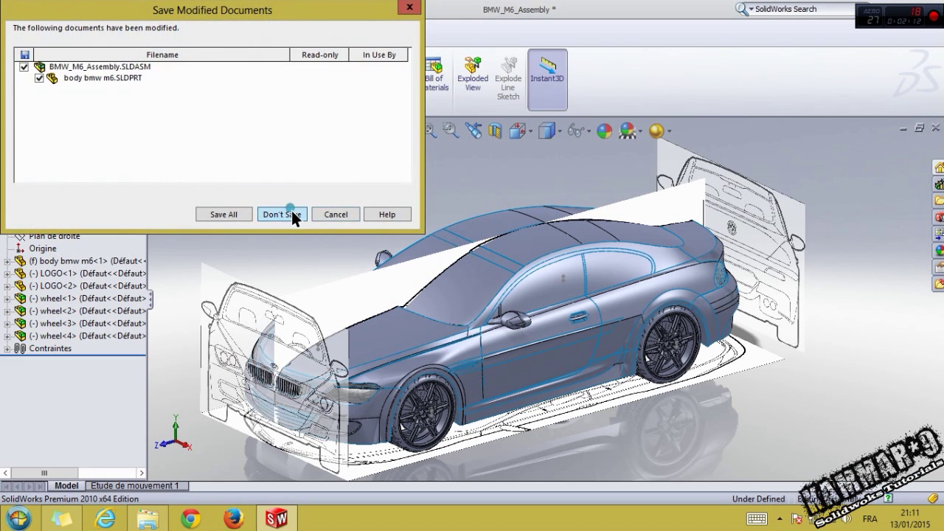
pyautogui.click(291, 211)
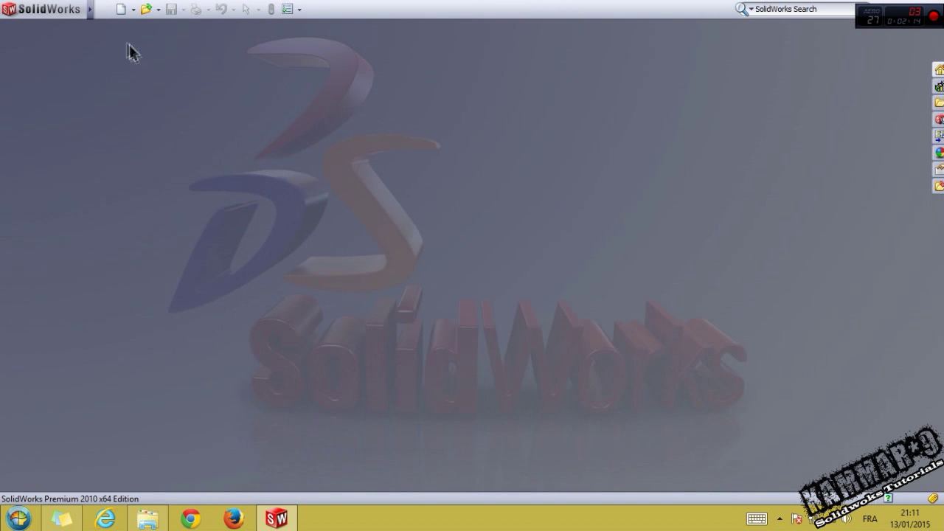
# Step: Create a new part, Part1, and start Sketch1 on its Front Plane
pyautogui.click(121, 10)
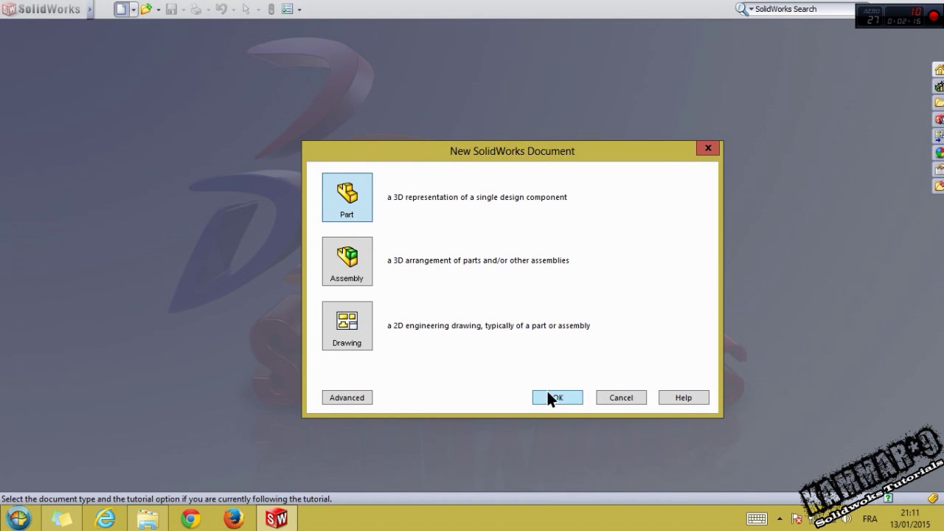
pyautogui.click(557, 399)
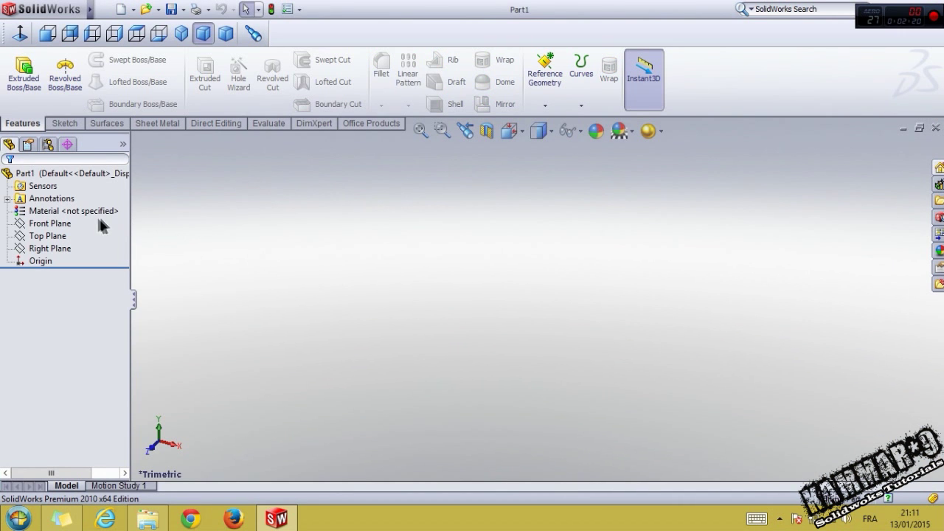
pyautogui.click(31, 224)
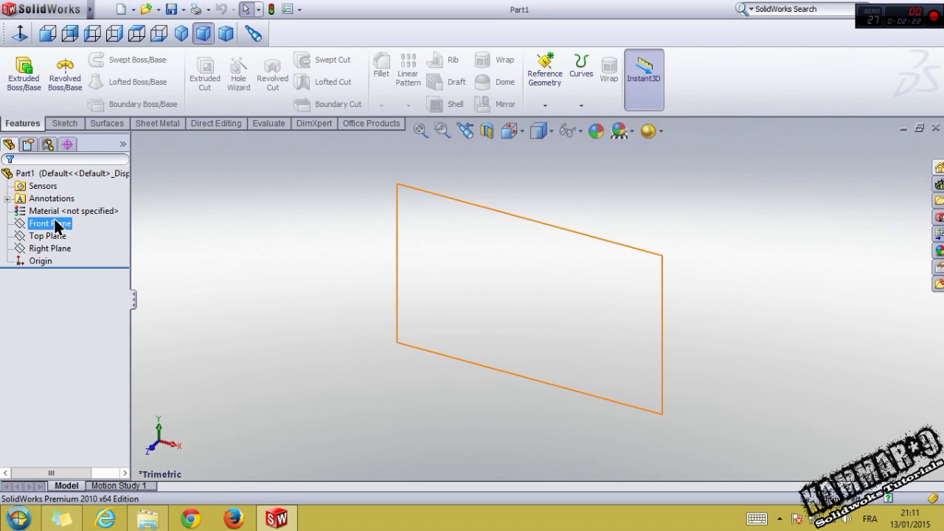
pyautogui.click(62, 202)
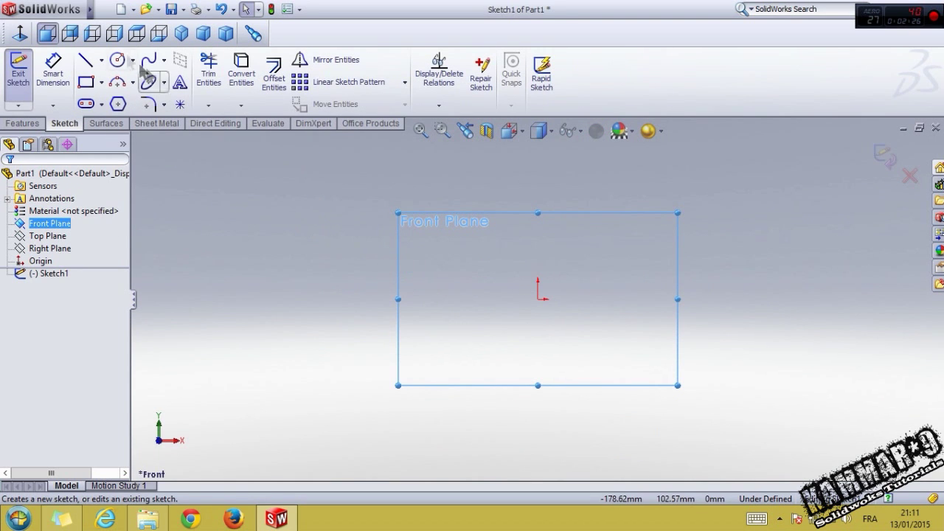
pyautogui.click(181, 10)
pyautogui.moveTo(208, 10)
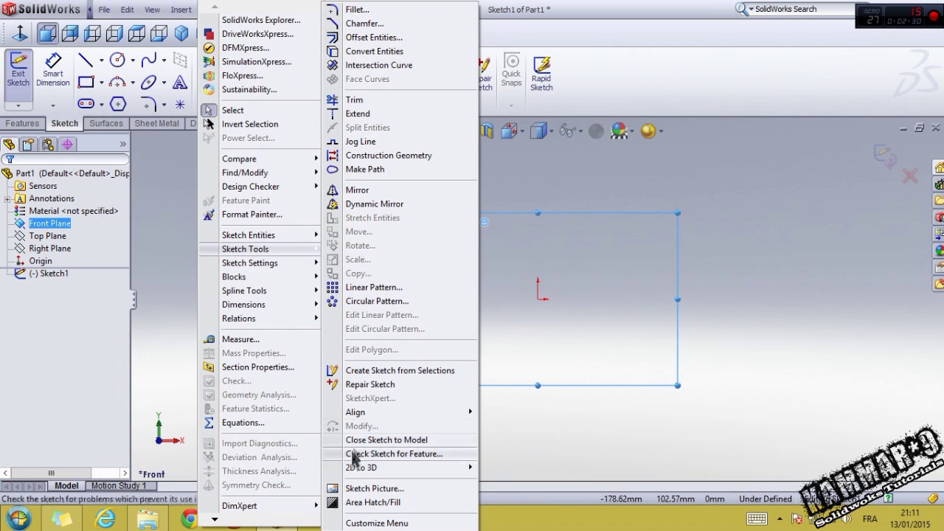
# Step: Insert the Avant M6 front-view image from the M6 Blueprint folder as a sketch picture
pyautogui.click(381, 488)
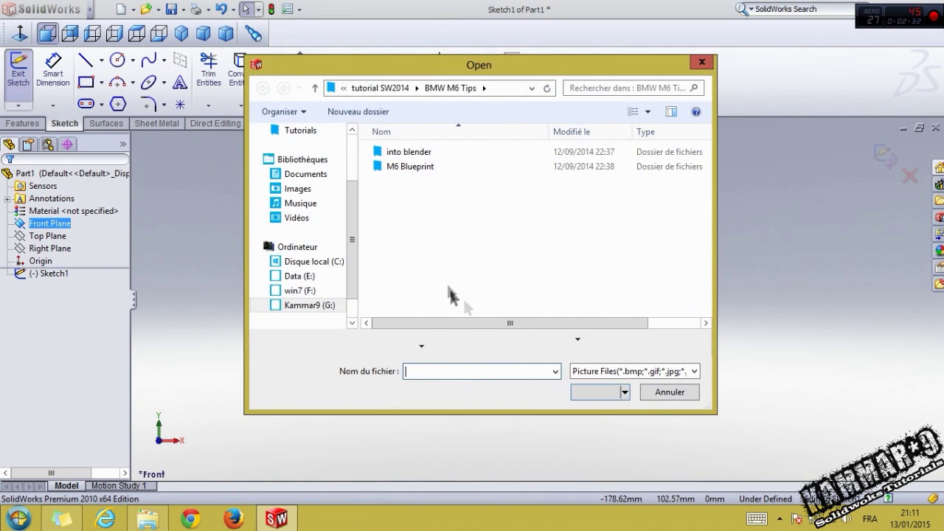
pyautogui.doubleClick(419, 167)
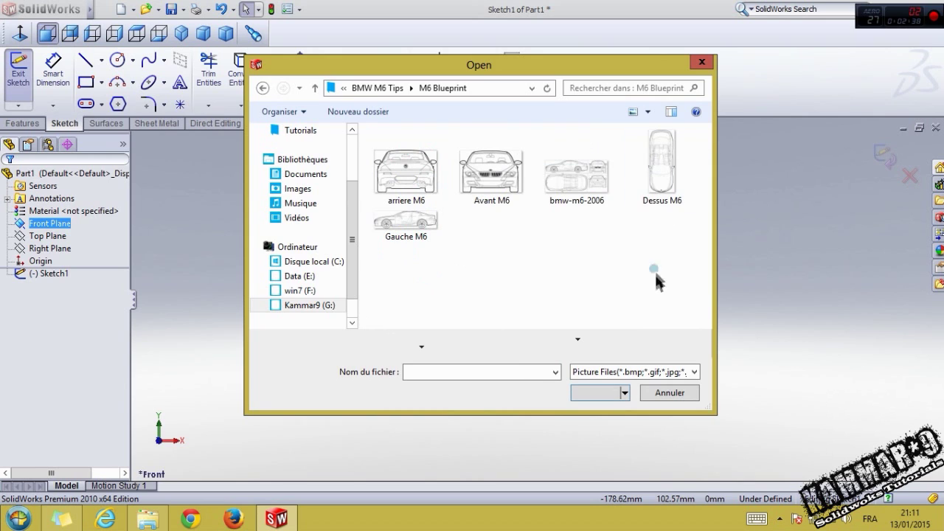
pyautogui.click(403, 171)
pyautogui.click(661, 166)
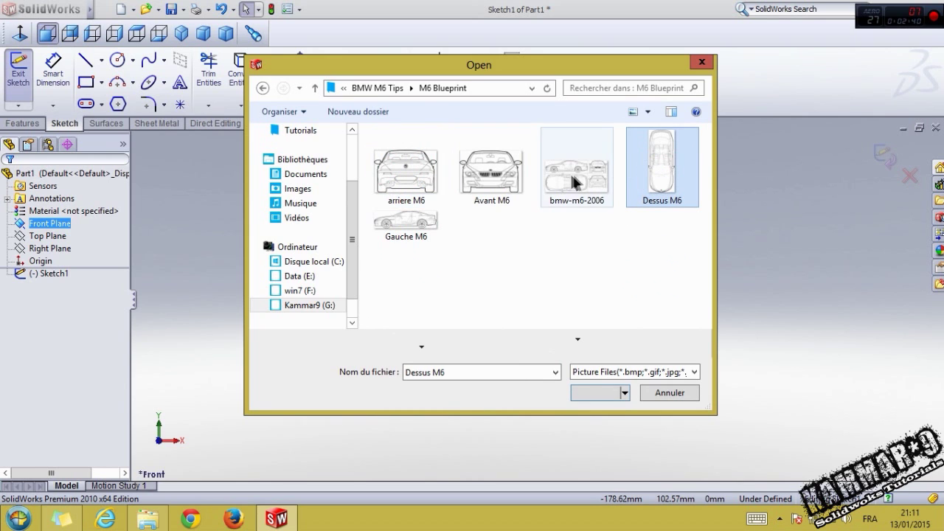
pyautogui.click(377, 88)
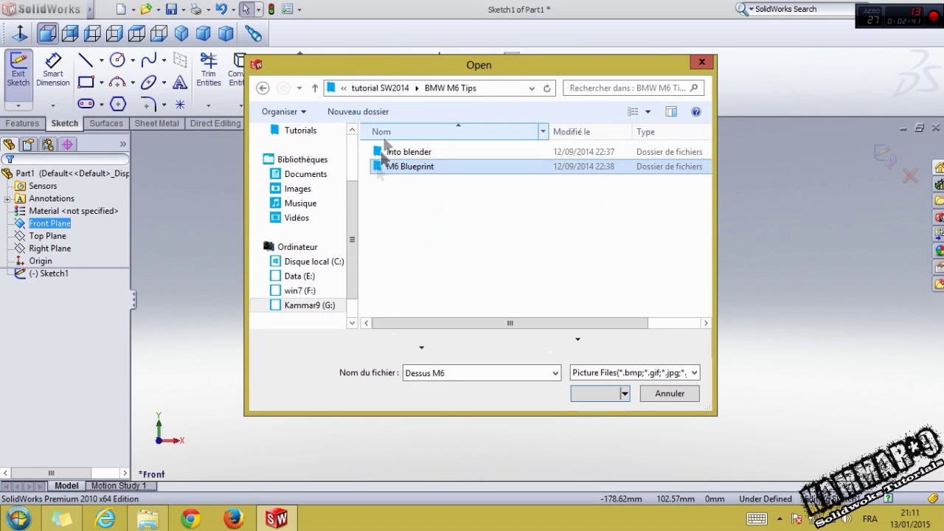
pyautogui.click(418, 168)
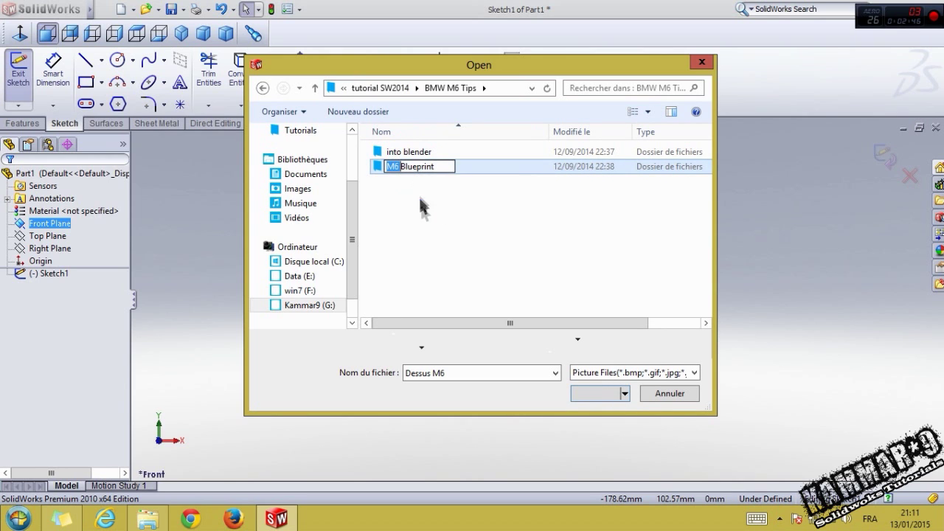
pyautogui.press('Escape')
pyautogui.doubleClick(412, 162)
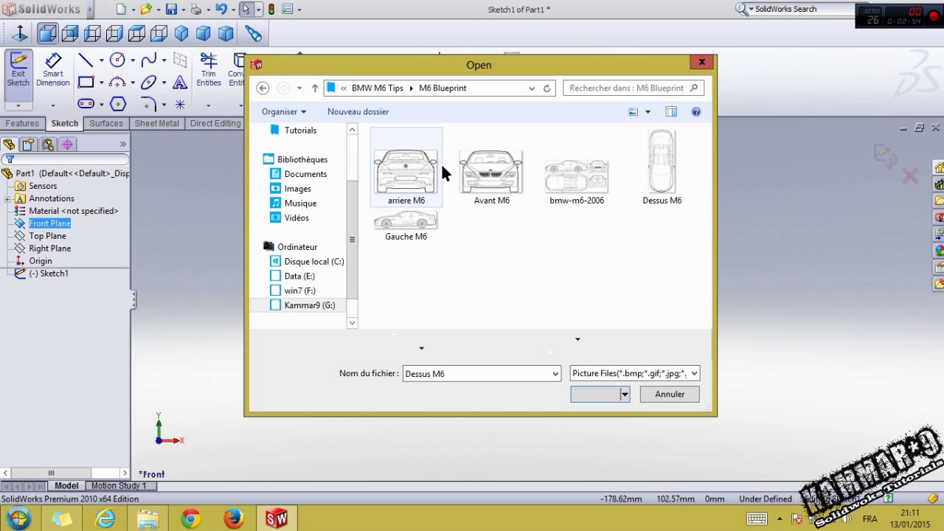
pyautogui.doubleClick(494, 171)
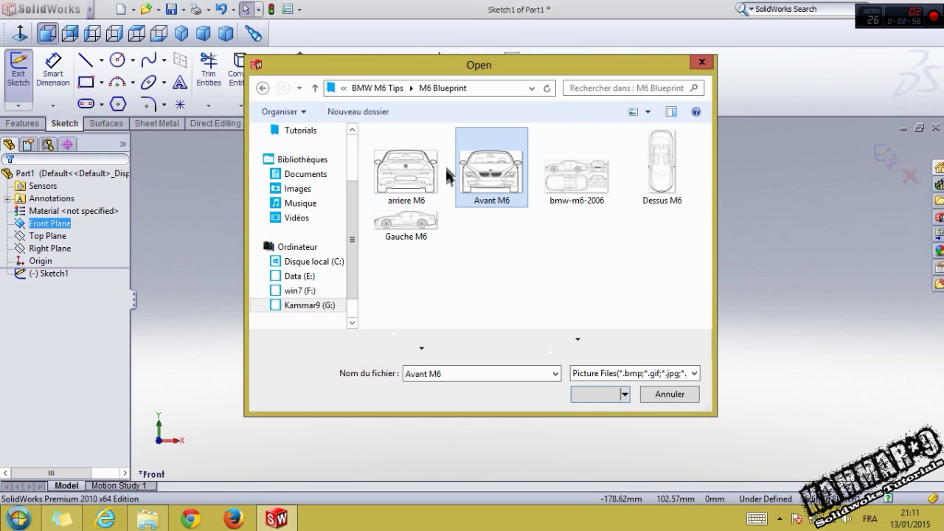
pyautogui.click(597, 398)
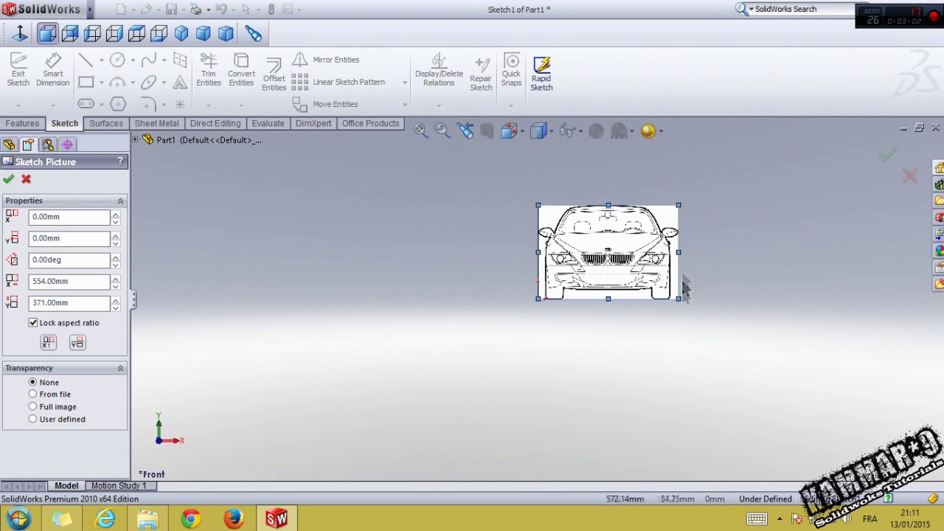
# Step: Zoom to check the Avant M6 picture and accept it at the default 554 × 371 mm
pyautogui.scroll(-5, 553, 284)
pyautogui.scroll(2, 553, 284)
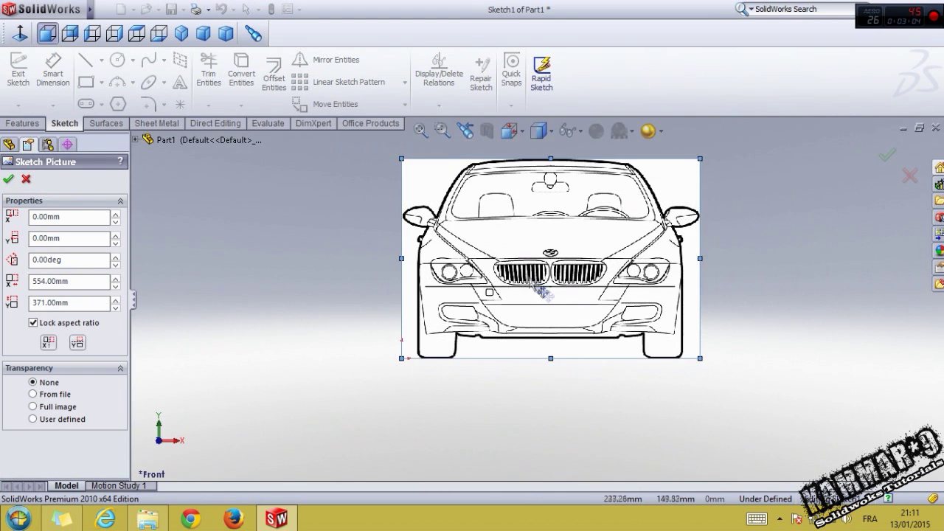
pyautogui.scroll(-2, 516, 299)
pyautogui.scroll(1, 528, 304)
pyautogui.scroll(-1, 502, 298)
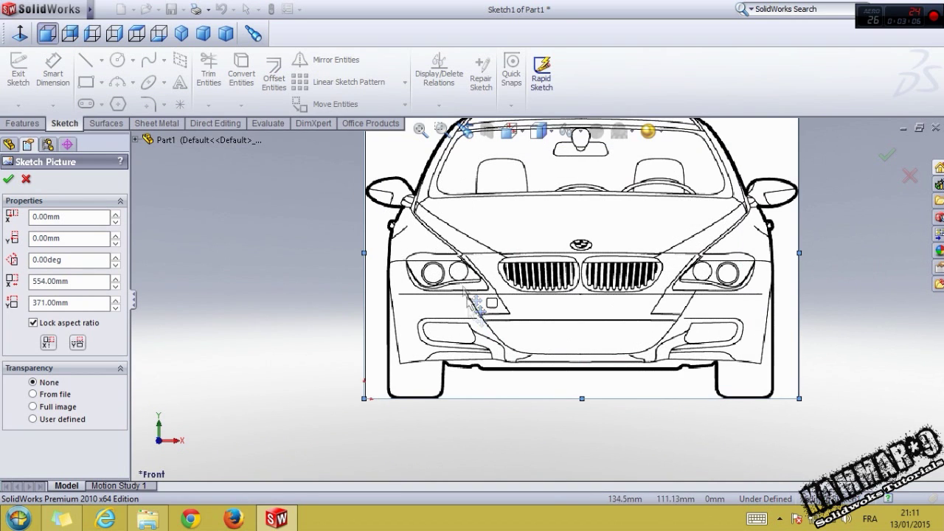
pyautogui.click(9, 180)
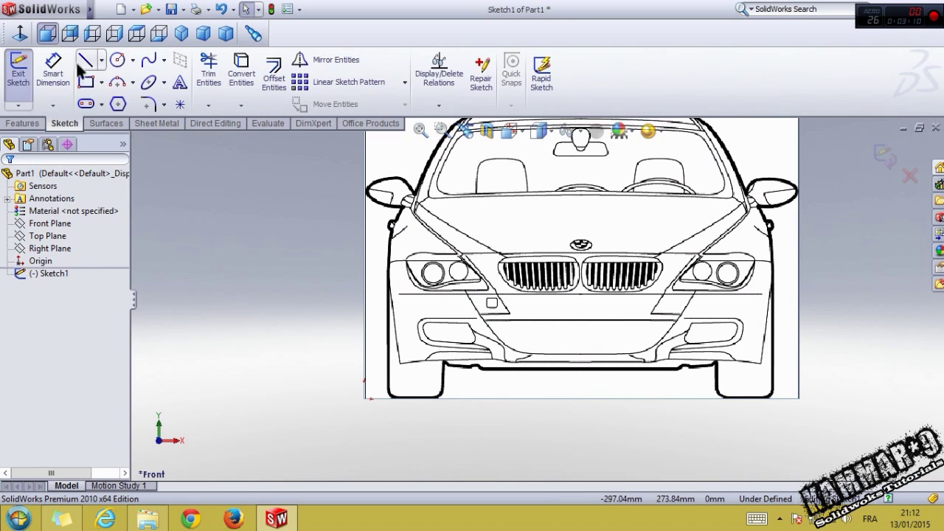
# Step: Draw a vertical line upward from the origin along the blueprint's left edge
pyautogui.click(85, 59)
pyautogui.click(364, 399)
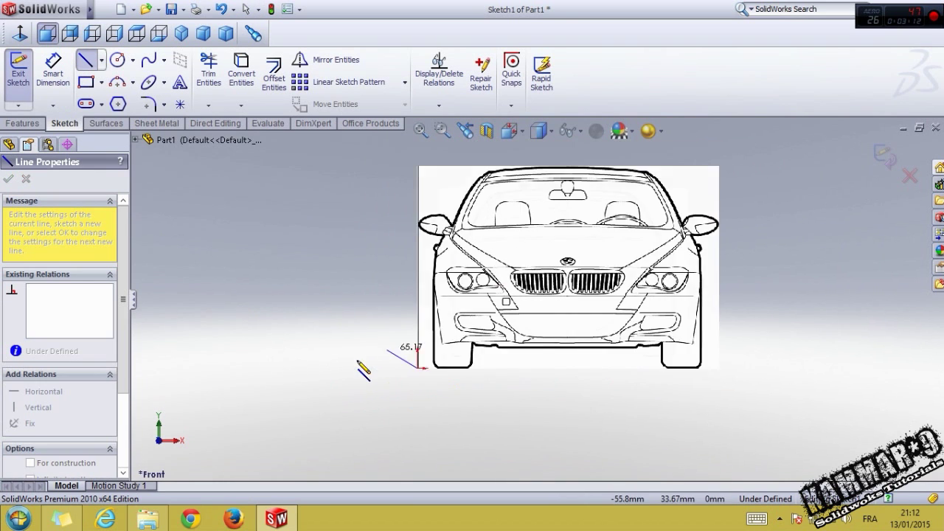
pyautogui.scroll(2, 358, 369)
pyautogui.click(437, 166)
pyautogui.press('Escape')
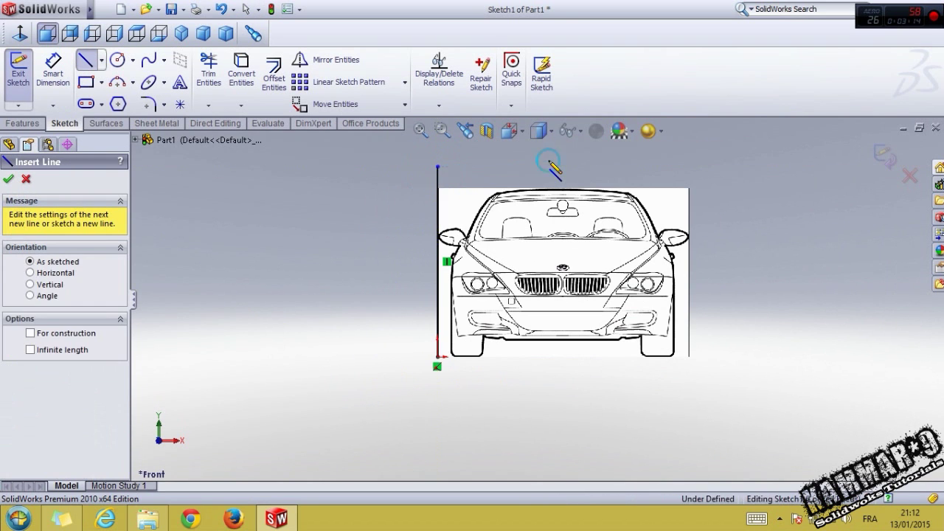
pyautogui.scroll(-3, 426, 347)
# Step: Exit the Line tool and select the front blueprint picture to edit its placement
pyautogui.click(8, 179)
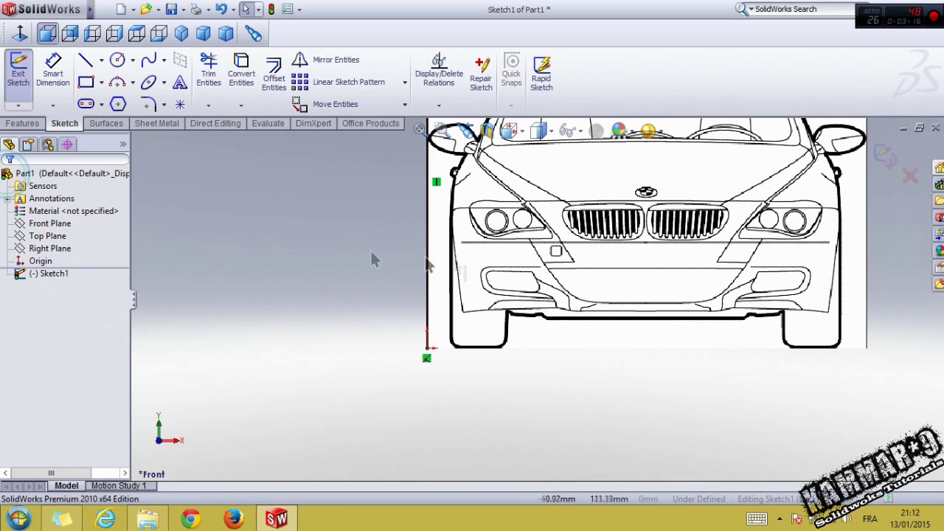
pyautogui.scroll(2, 370, 248)
pyautogui.click(597, 232)
pyautogui.scroll(-2, 590, 251)
# Step: Nudge the front blueprint left and right along X with the spin arrows
pyautogui.scroll(-1, 590, 249)
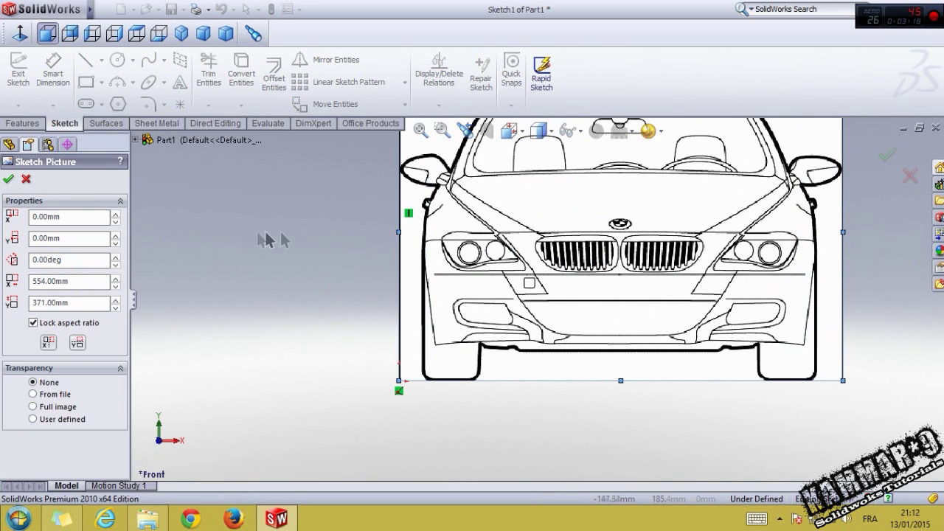
pyautogui.click(115, 213)
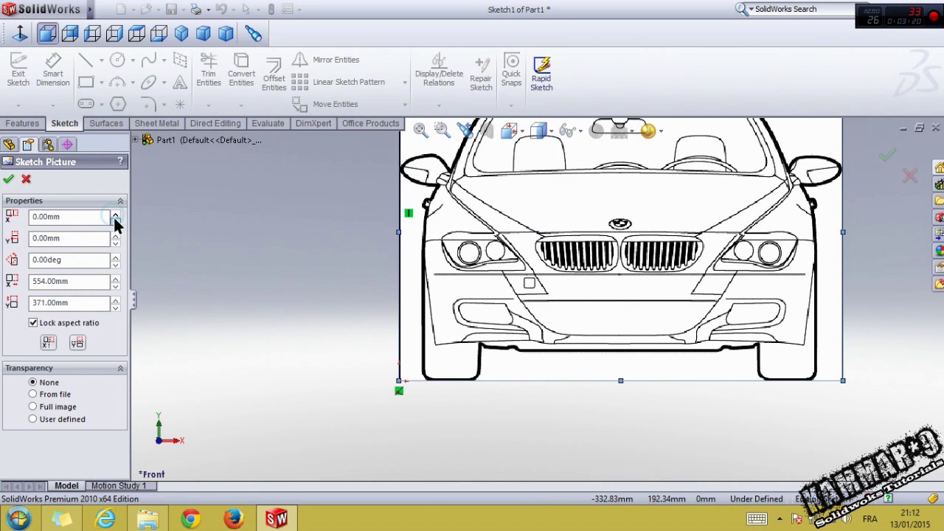
pyautogui.moveTo(115, 219); pyautogui.dragTo(117, 216)
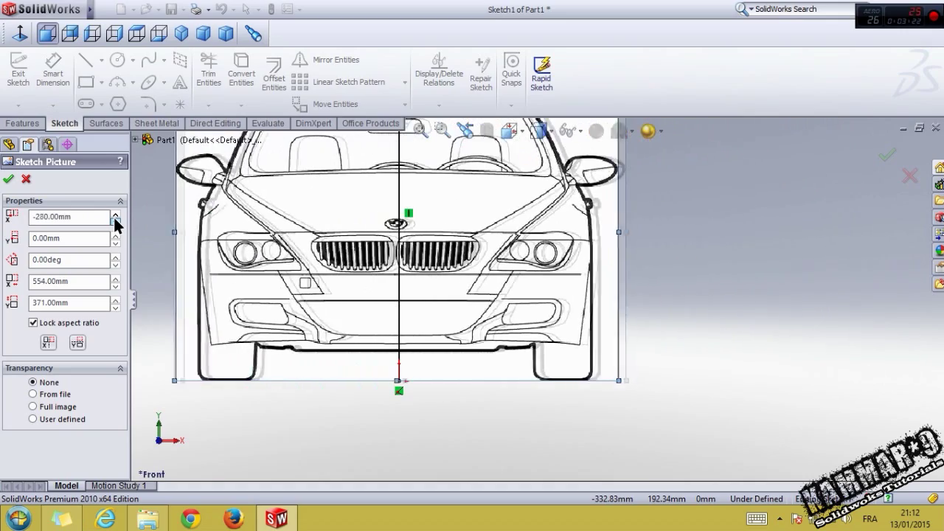
pyautogui.click(115, 213)
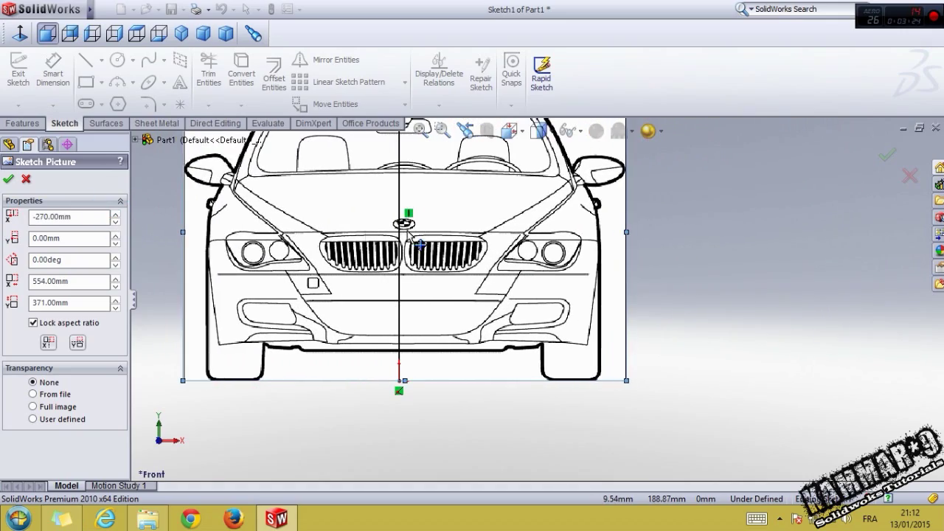
pyautogui.scroll(-3, 417, 243)
pyautogui.scroll(-3, 443, 258)
pyautogui.scroll(-2, 483, 277)
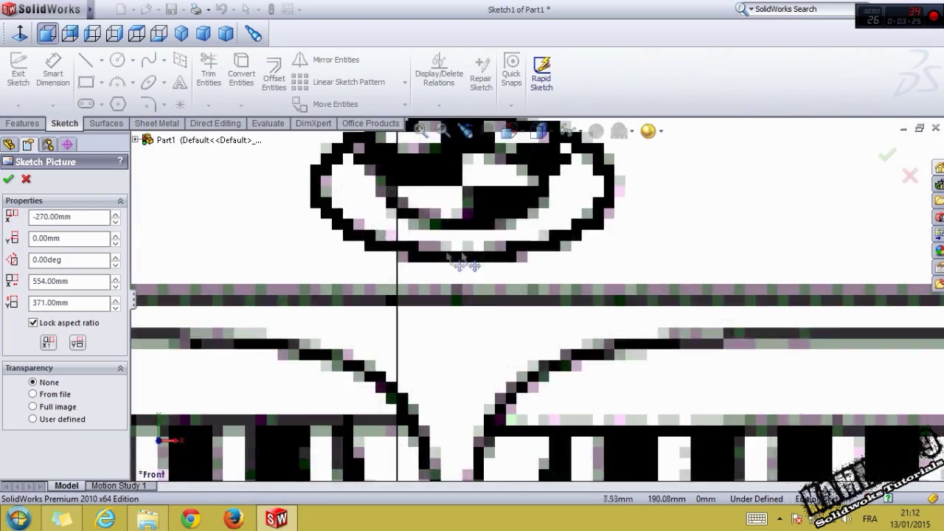
pyautogui.click(115, 222)
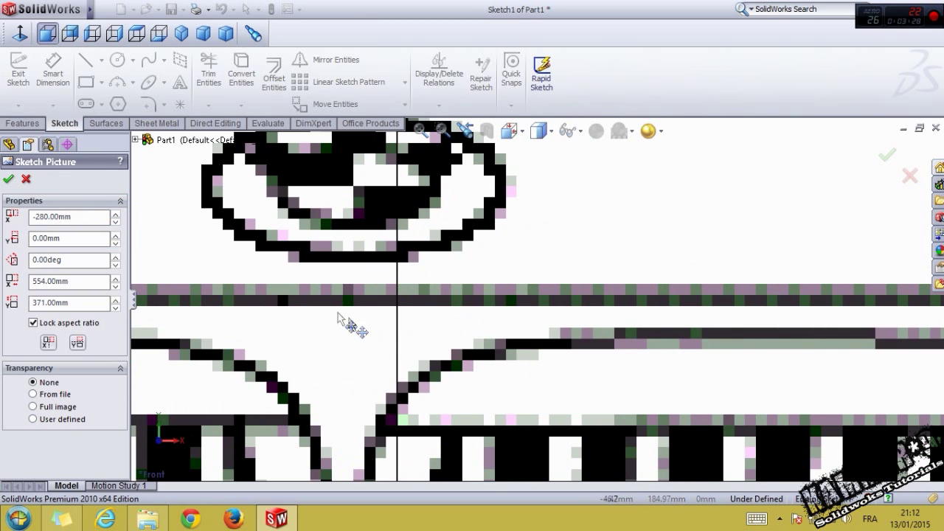
pyautogui.scroll(3, 439, 376)
pyautogui.scroll(2, 440, 376)
pyautogui.scroll(-2, 480, 399)
pyautogui.scroll(-3, 499, 352)
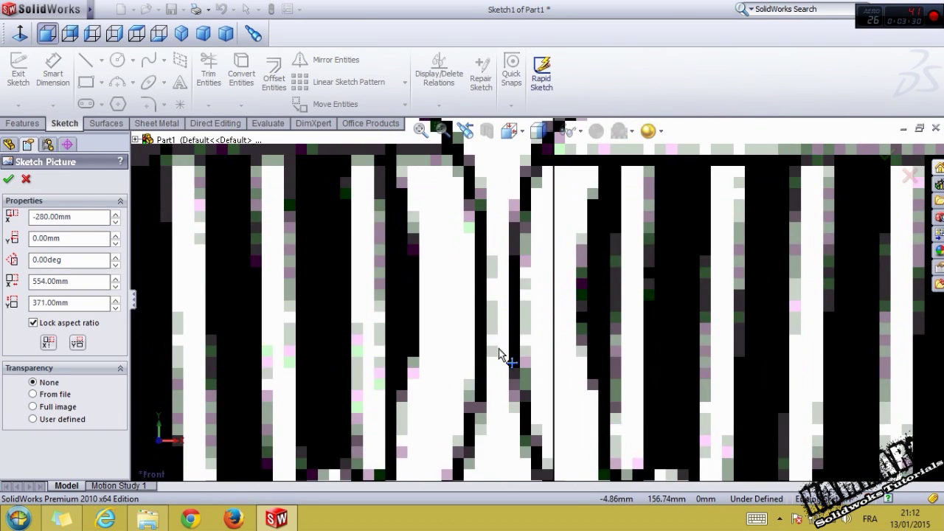
pyautogui.scroll(-3, 496, 297)
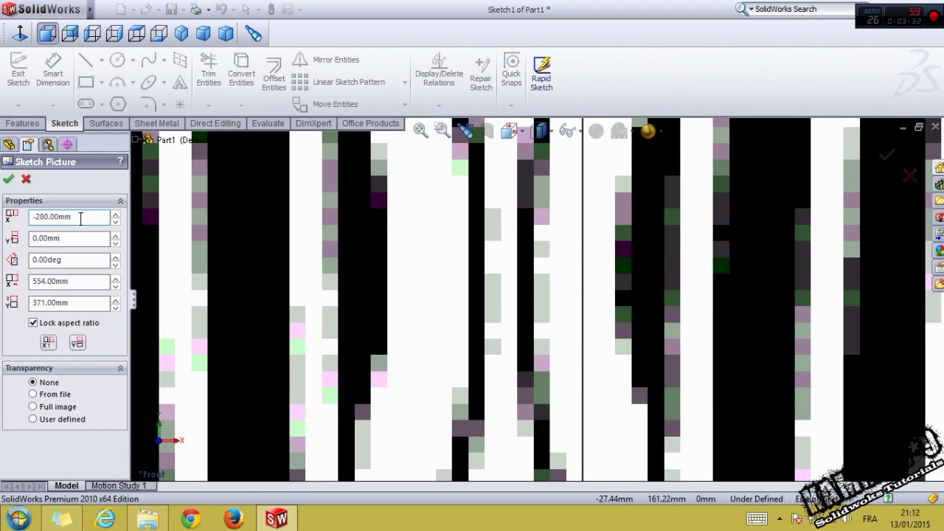
pyautogui.click(116, 213)
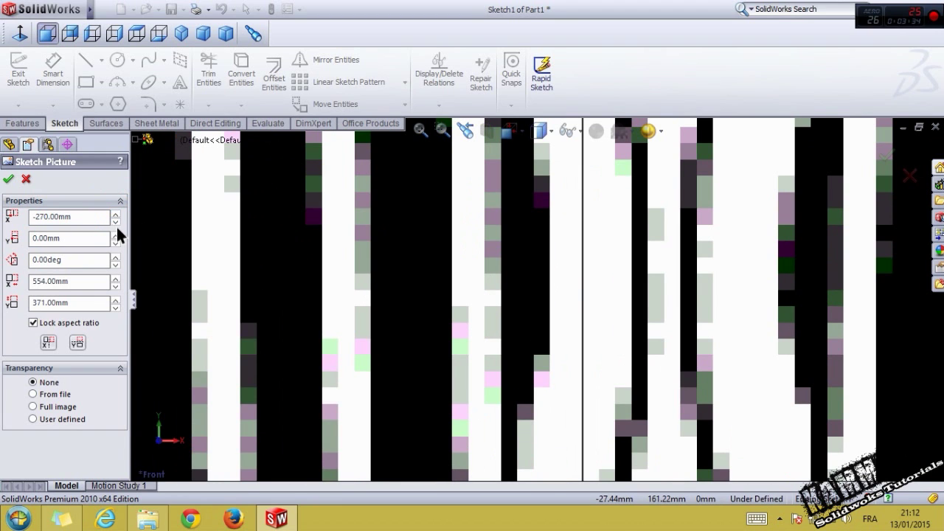
pyautogui.click(117, 221)
# Step: Enter an X offset of -275 mm and accept the front picture's position
pyautogui.moveTo(95, 216); pyautogui.dragTo(37, 215)
pyautogui.write('-275')
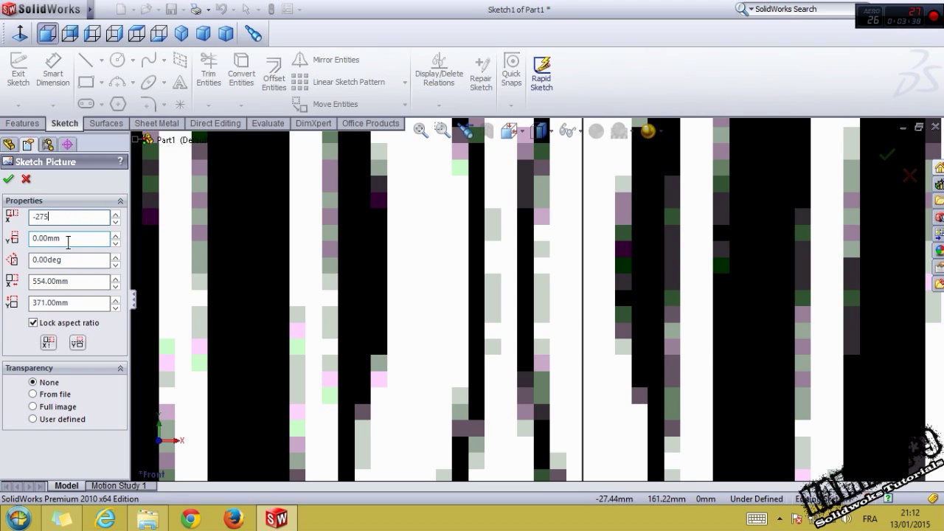
pyautogui.click(68, 238)
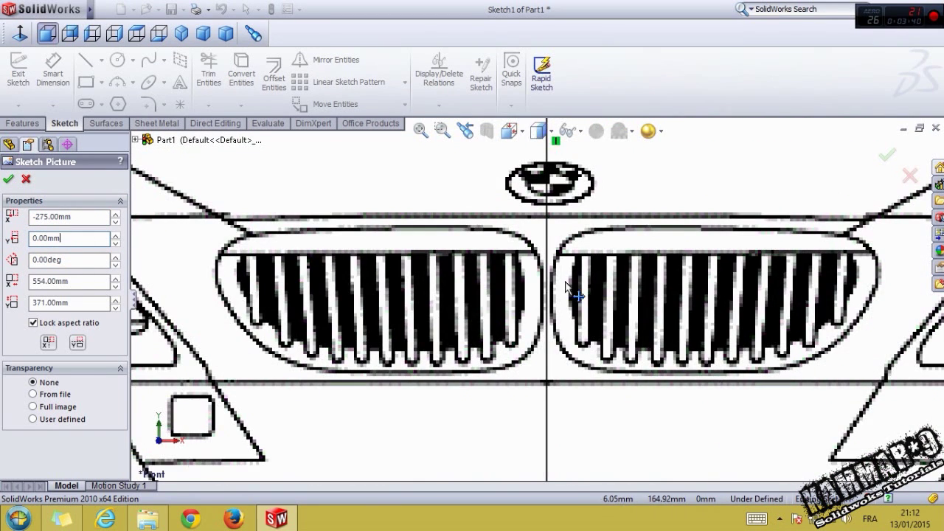
pyautogui.scroll(-3, 546, 317)
pyautogui.scroll(-3, 533, 336)
pyautogui.scroll(-3, 533, 346)
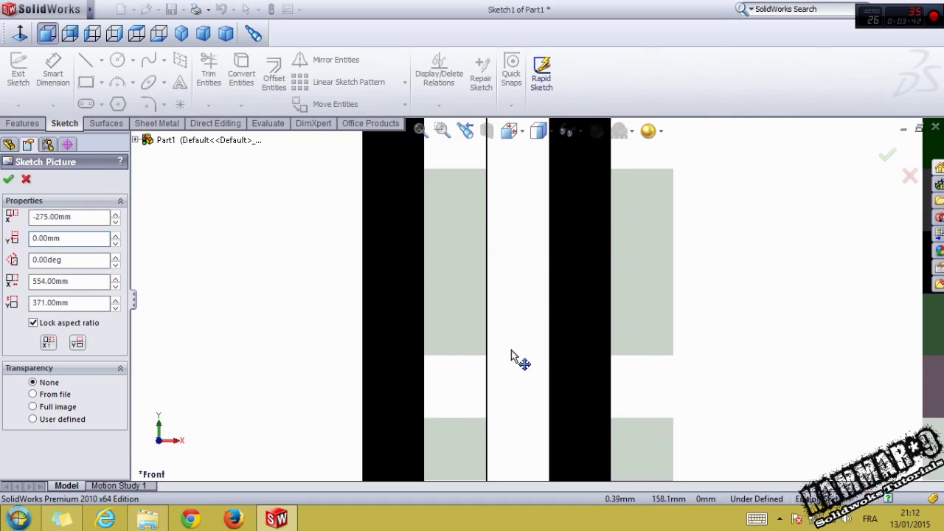
pyautogui.scroll(3, 515, 353)
pyautogui.scroll(3, 515, 350)
pyautogui.scroll(3, 514, 346)
pyautogui.scroll(3, 514, 343)
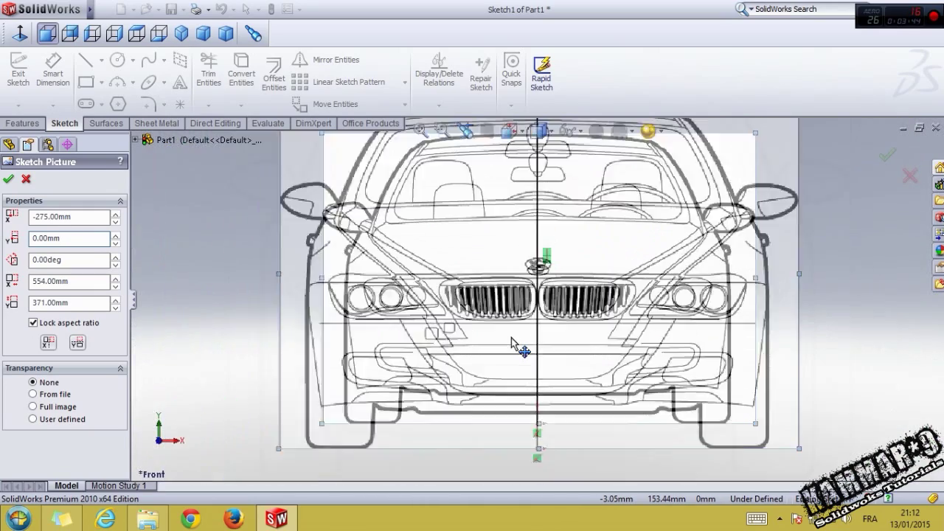
pyautogui.scroll(-1, 558, 322)
pyautogui.scroll(1, 558, 326)
pyautogui.scroll(-2, 560, 276)
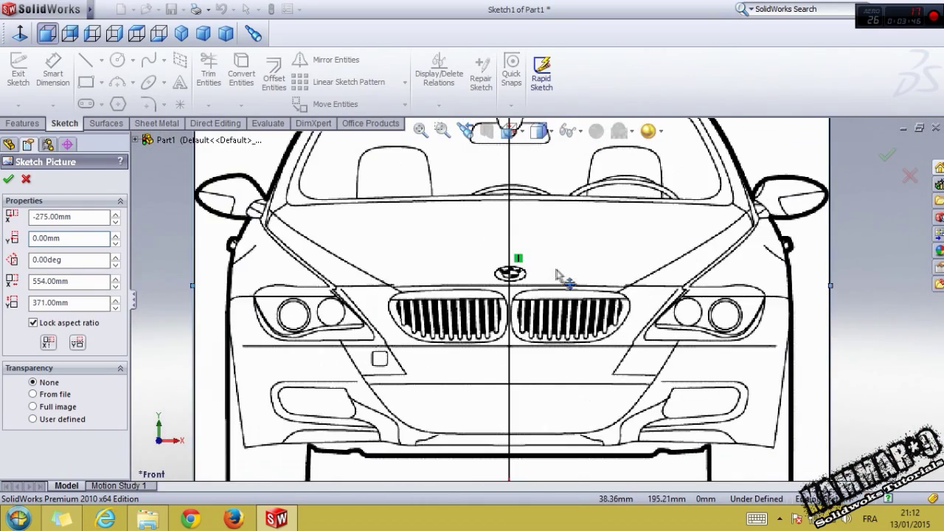
pyautogui.click(9, 180)
# Step: Fit the whole car in view and close Sketch1
pyautogui.press('f')
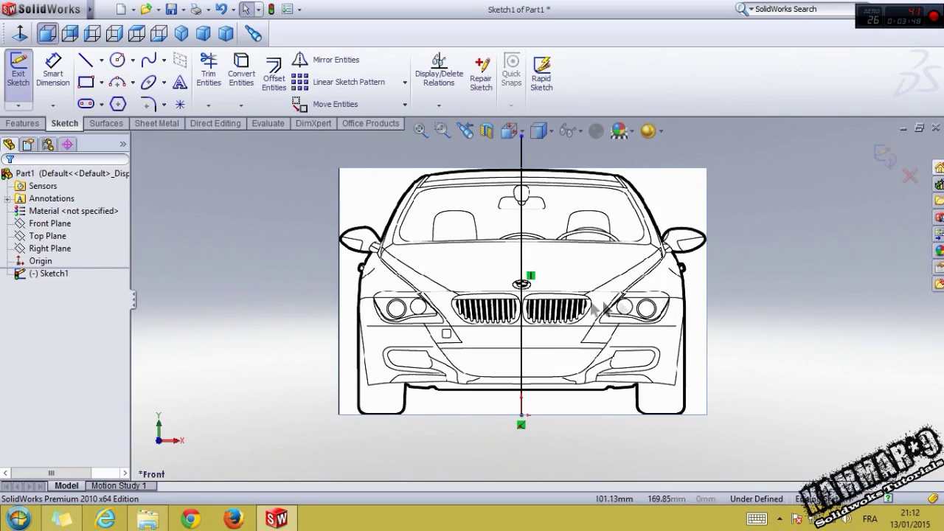
pyautogui.scroll(-1, 584, 269)
pyautogui.scroll(-3, 499, 345)
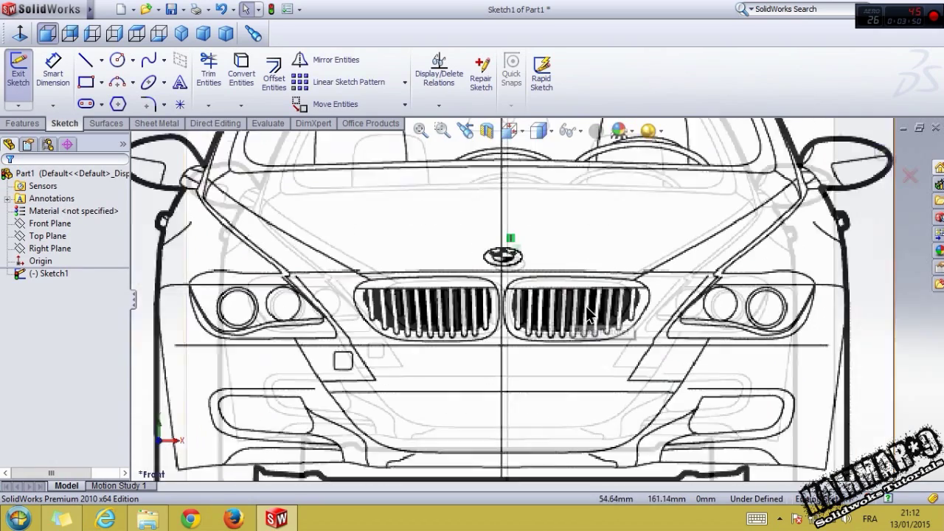
pyautogui.scroll(1, 499, 345)
pyautogui.click(882, 152)
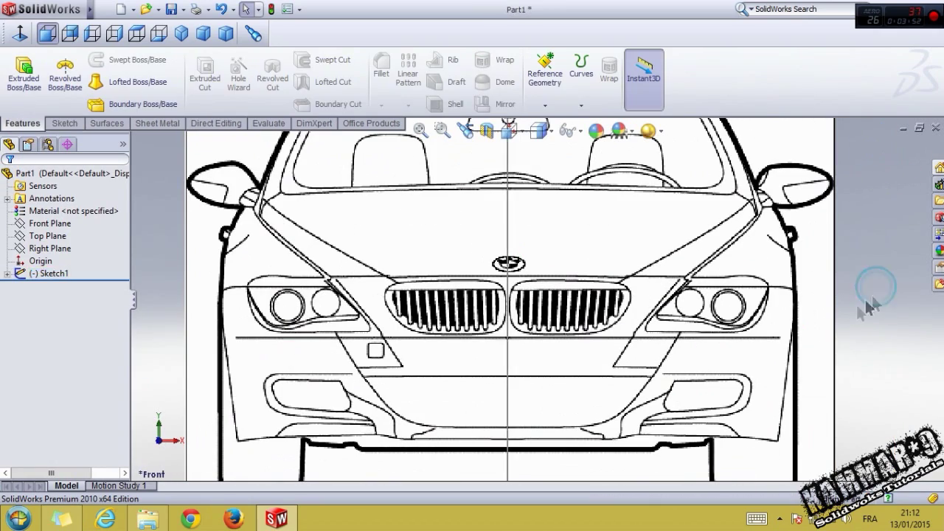
# Step: Start a new sketch on the Right Plane for the side view
pyautogui.press('f')
pyautogui.moveTo(673, 295); pyautogui.dragTo(636, 319, button='middle')
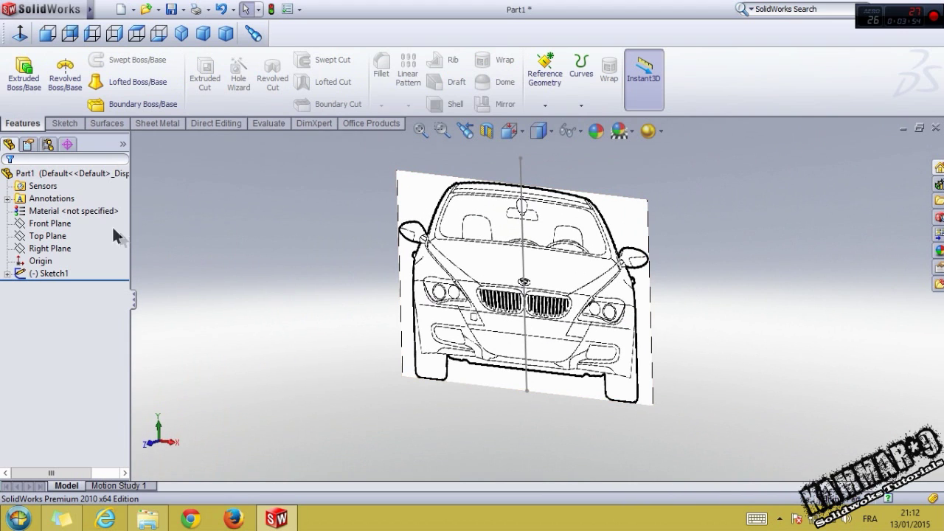
pyautogui.click(40, 260)
pyautogui.click(48, 236)
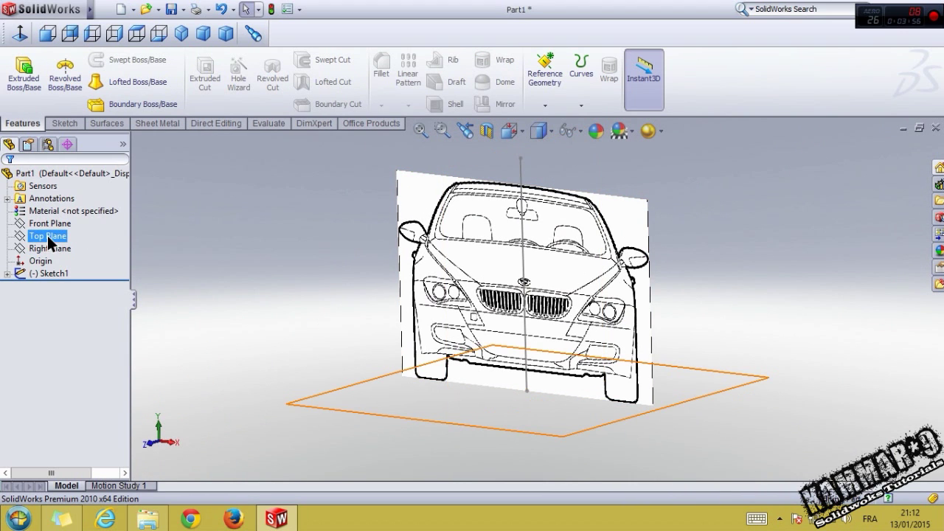
pyautogui.click(45, 248)
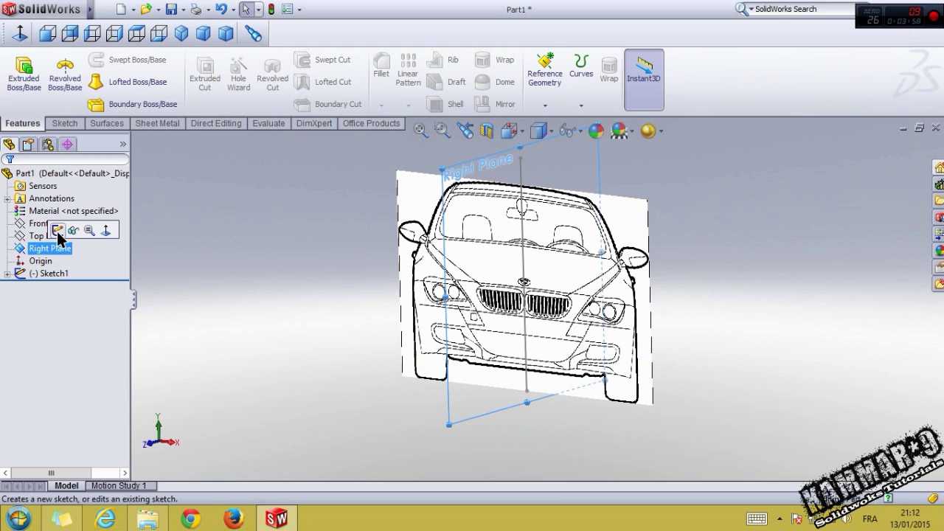
pyautogui.click(57, 230)
# Step: Insert the Gauche M6 side-view picture at 1310 × 375 mm and close Sketch2
pyautogui.click(208, 9)
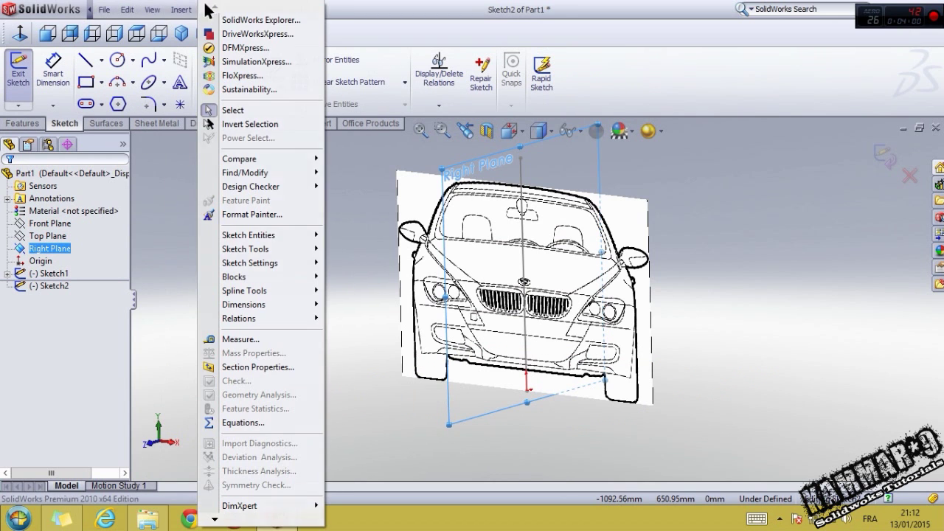
pyautogui.moveTo(246, 249)
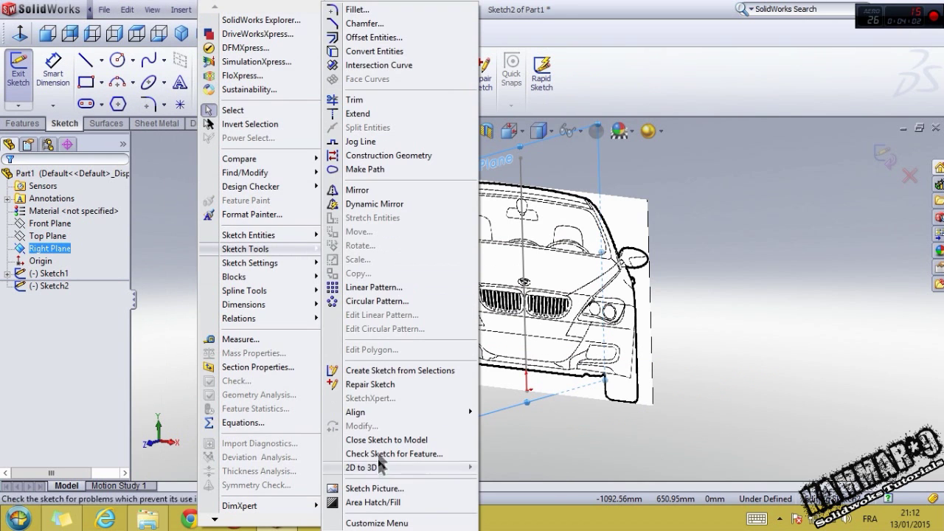
pyautogui.click(376, 489)
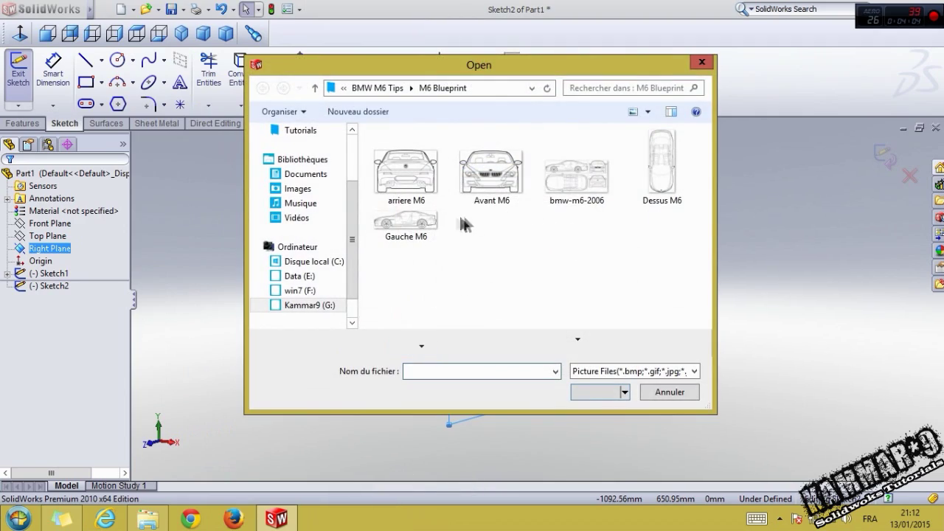
pyautogui.click(407, 233)
pyautogui.click(584, 391)
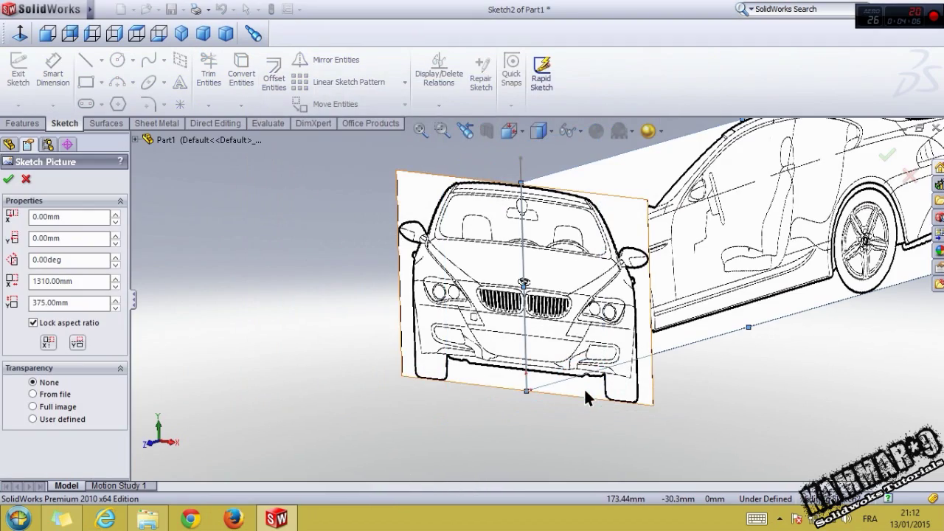
pyautogui.click(22, 34)
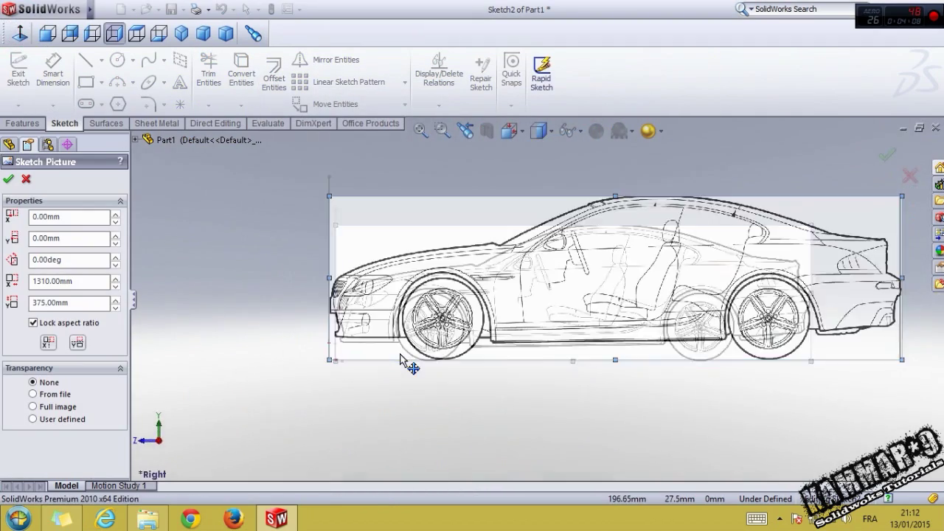
pyautogui.scroll(2, 583, 335)
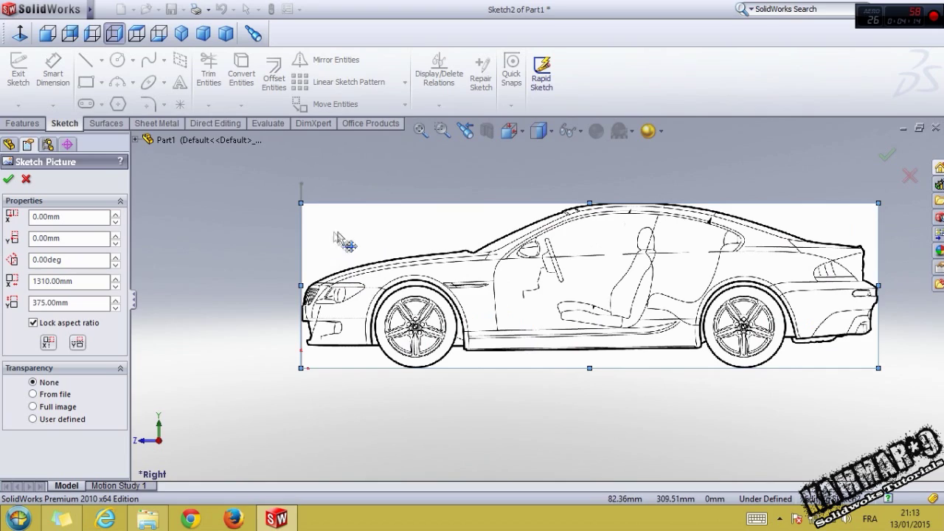
pyautogui.click(8, 179)
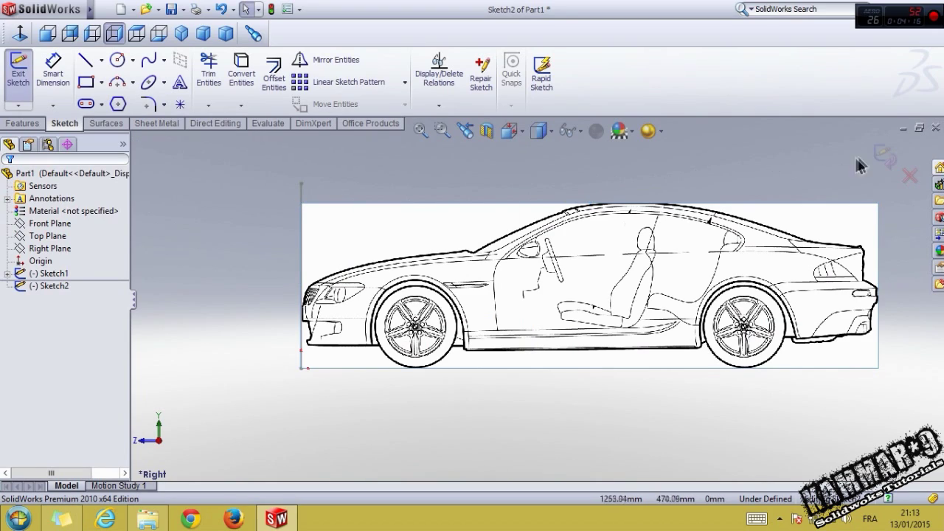
pyautogui.click(882, 153)
pyautogui.moveTo(394, 230)
pyautogui.mouseDown(button='middle')
pyautogui.moveTo(437, 251)
pyautogui.moveTo(290, 193)
pyautogui.mouseUp(button='middle')
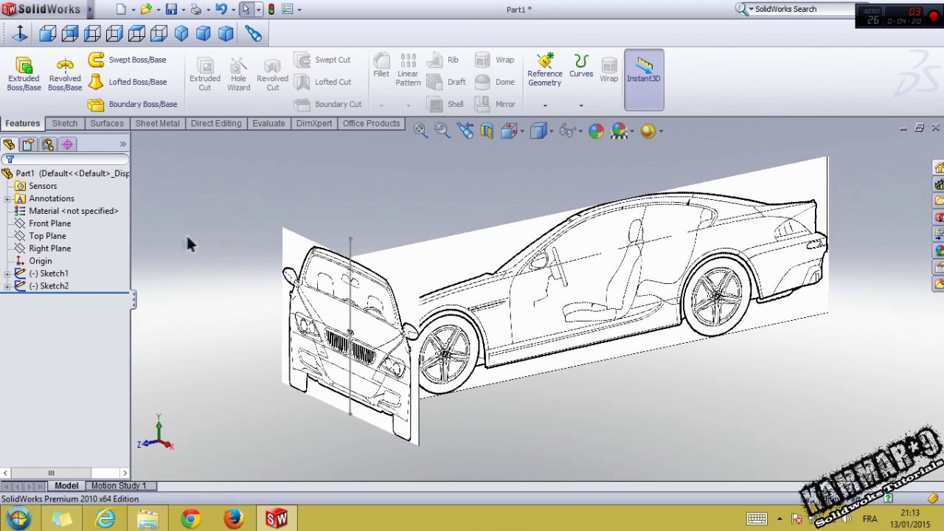
# Step: Sketch on the Top Plane, insert the Dessus M6 picture, and view from Top
pyautogui.click(46, 237)
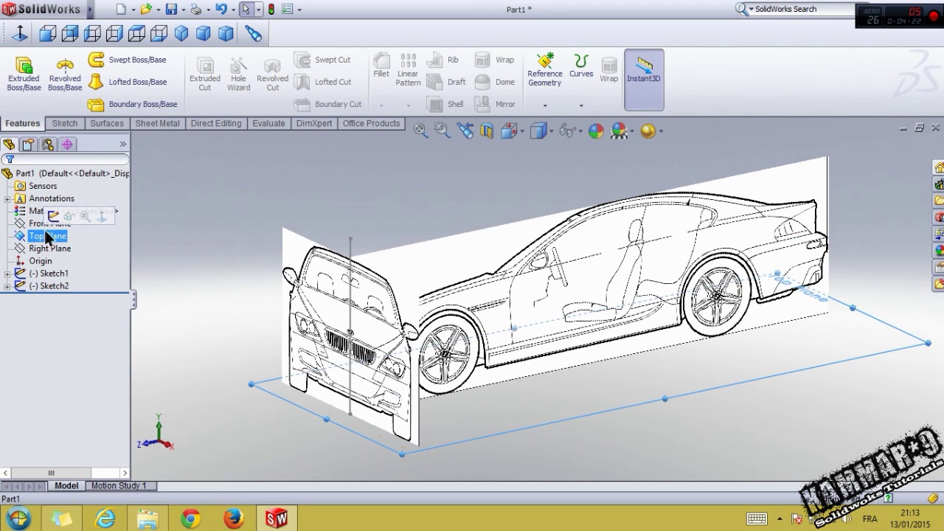
pyautogui.keyDown('ctrl'); pyautogui.click(51, 224); pyautogui.keyUp('ctrl')
pyautogui.click(54, 216)
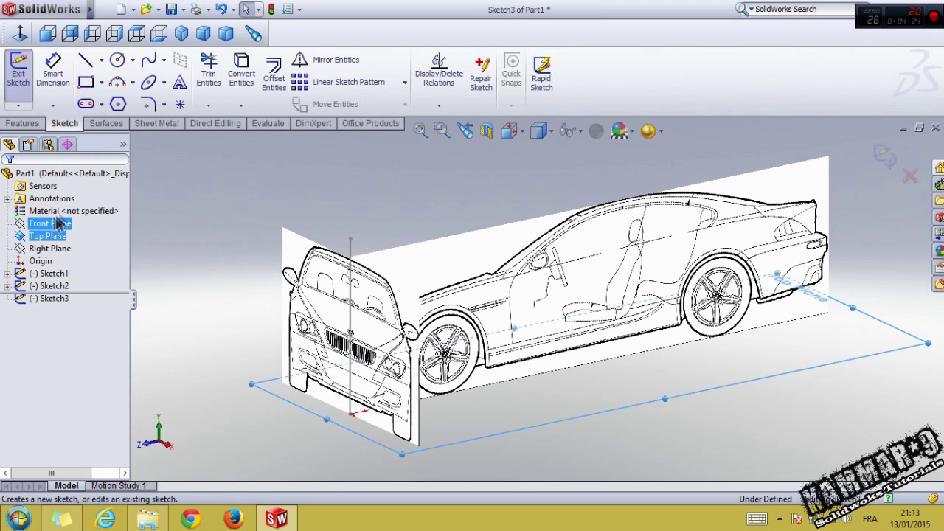
pyautogui.click(210, 8)
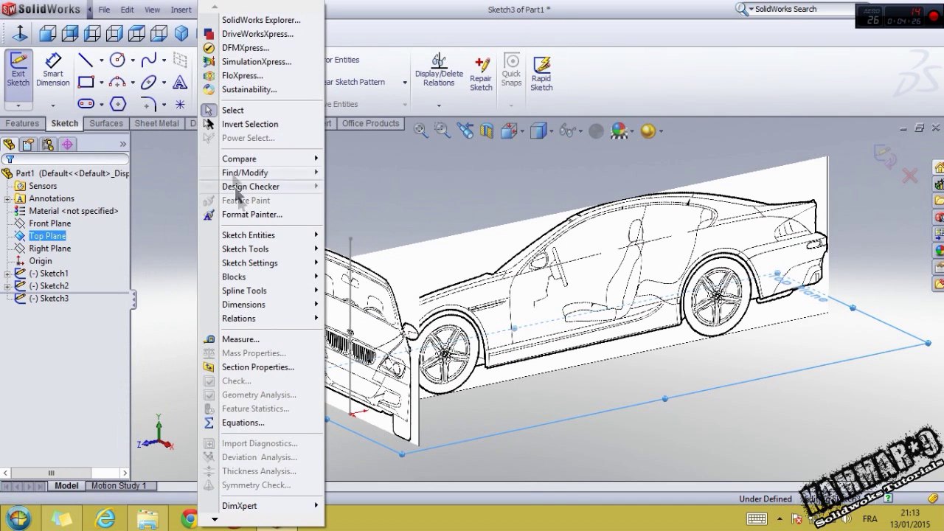
pyautogui.moveTo(246, 248)
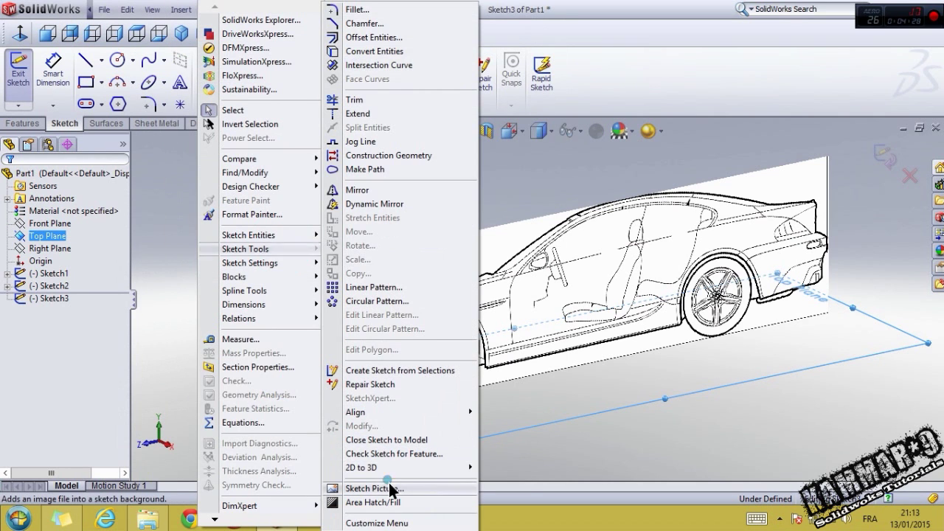
pyautogui.click(389, 487)
pyautogui.click(660, 168)
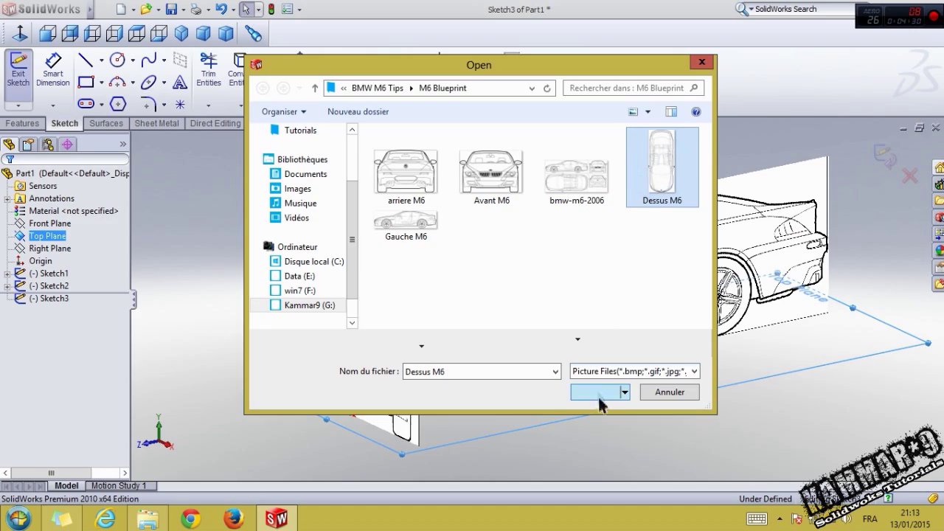
pyautogui.click(605, 387)
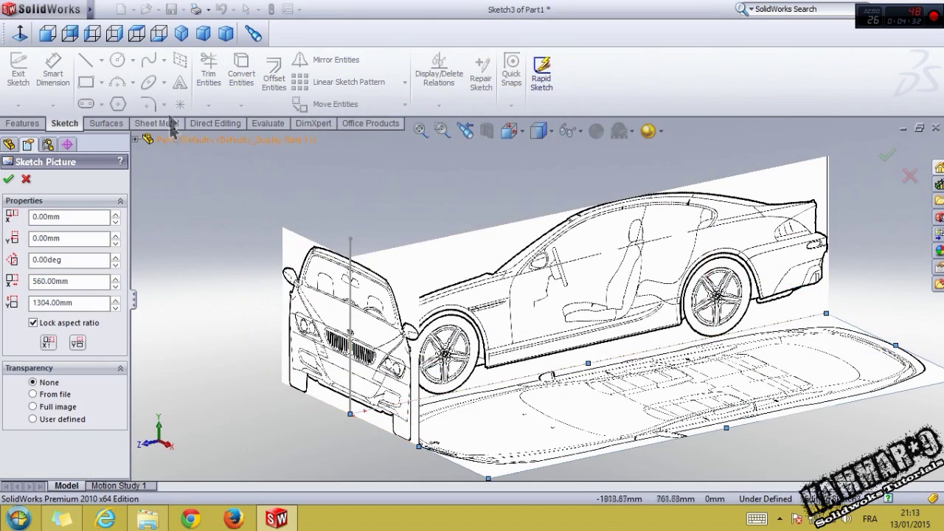
pyautogui.click(136, 33)
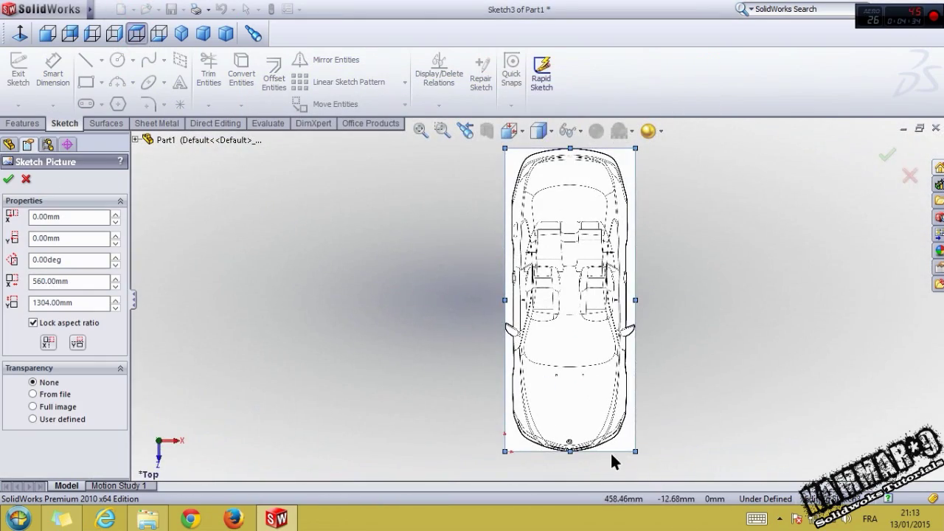
# Step: Set the top picture's horizontal offset to -275 mm
pyautogui.scroll(-5, 610, 451)
pyautogui.scroll(-1, 445, 404)
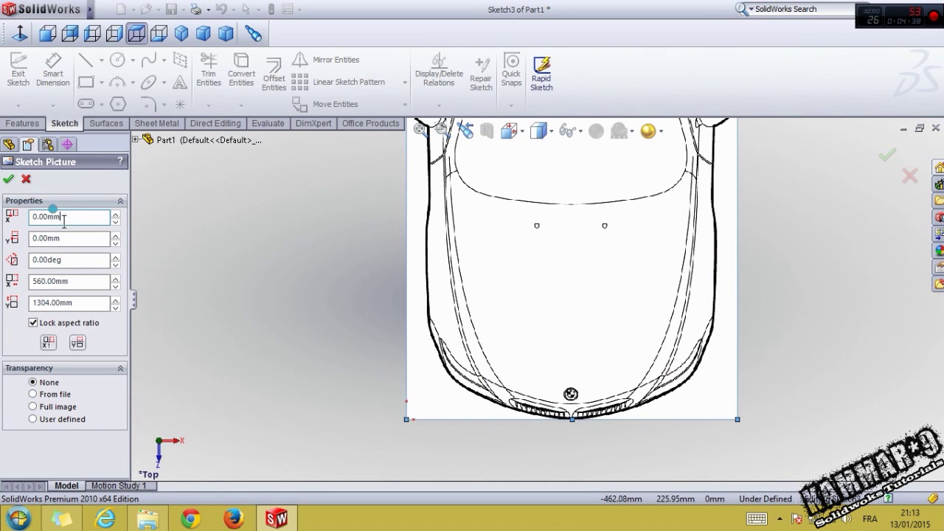
pyautogui.write('275')
pyautogui.press('Return')
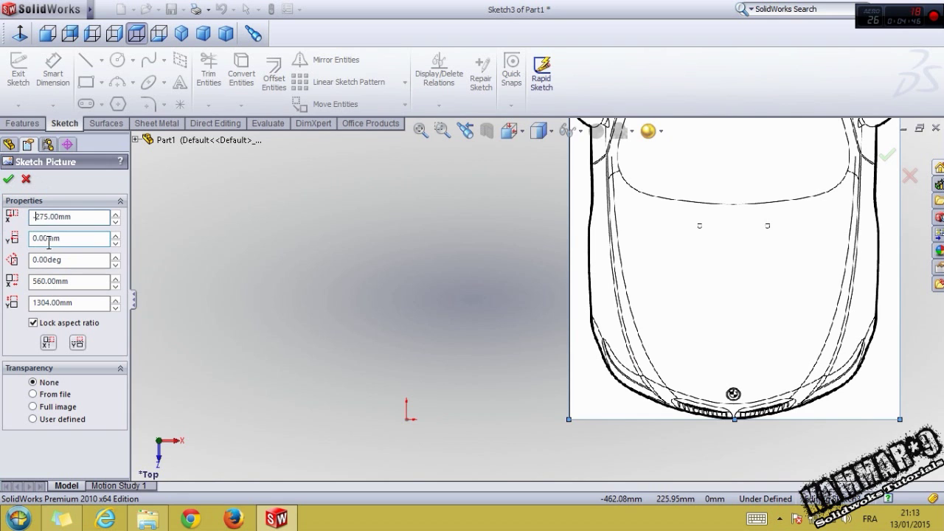
pyautogui.click(47, 243)
pyautogui.scroll(-3, 435, 420)
pyautogui.scroll(-3, 439, 376)
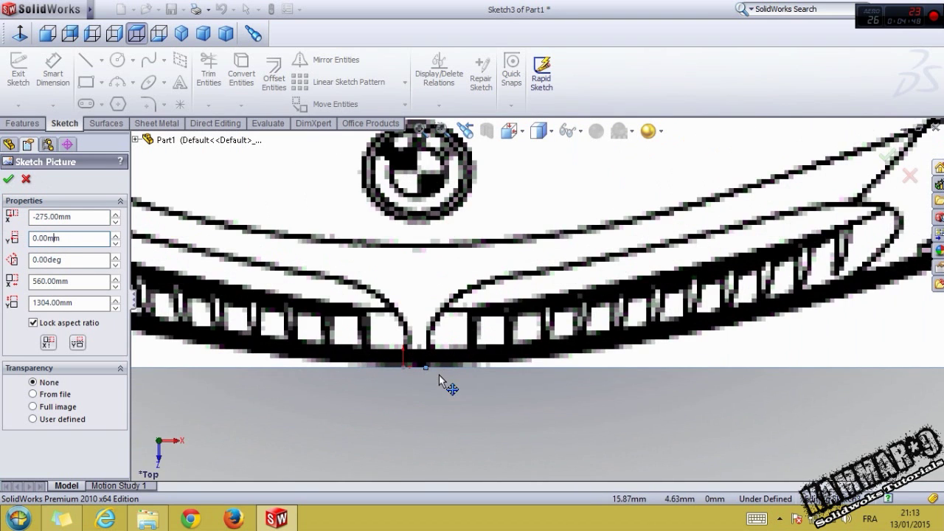
pyautogui.scroll(-3, 435, 369)
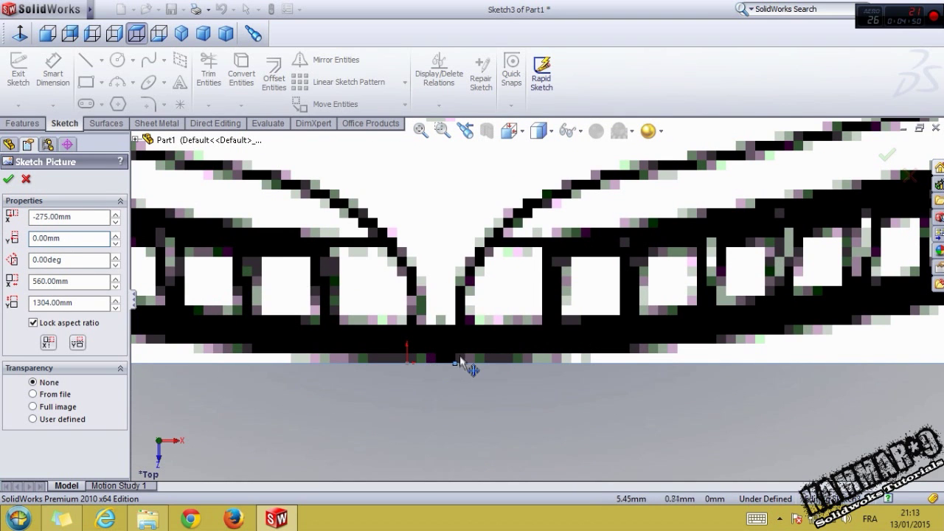
pyautogui.scroll(2, 459, 355)
pyautogui.scroll(2, 461, 360)
pyautogui.scroll(-5, 485, 332)
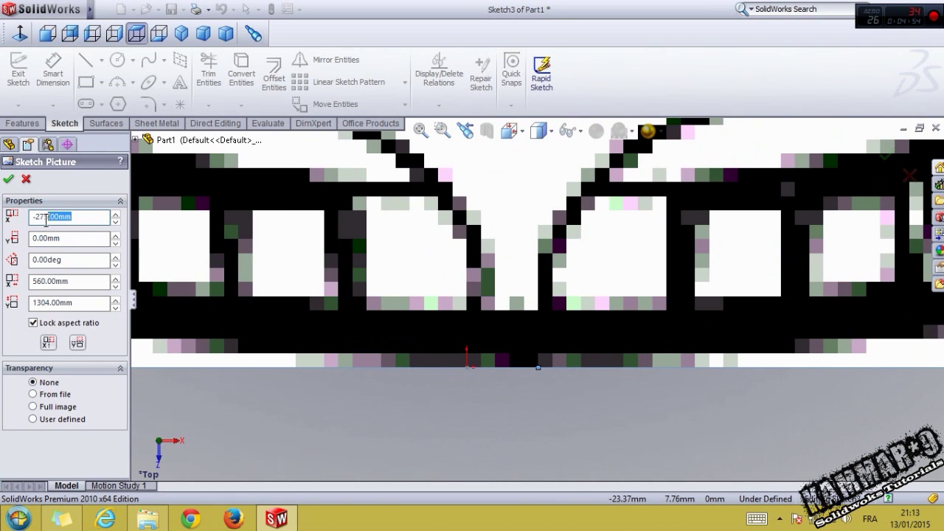
# Step: Step the offset through -276 and -277 to -279 mm and accept the picture
pyautogui.moveTo(83, 217); pyautogui.dragTo(48, 217)
pyautogui.click(71, 237)
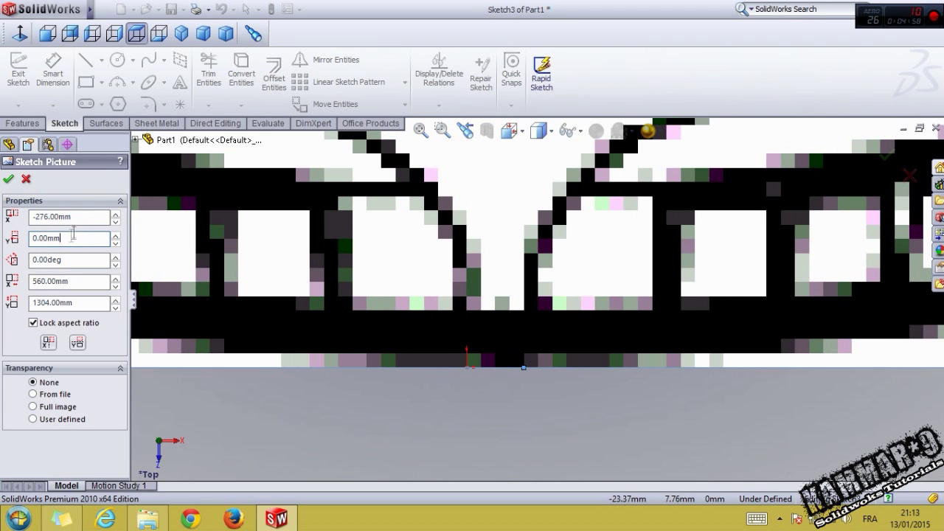
pyautogui.moveTo(76, 217); pyautogui.dragTo(46, 216)
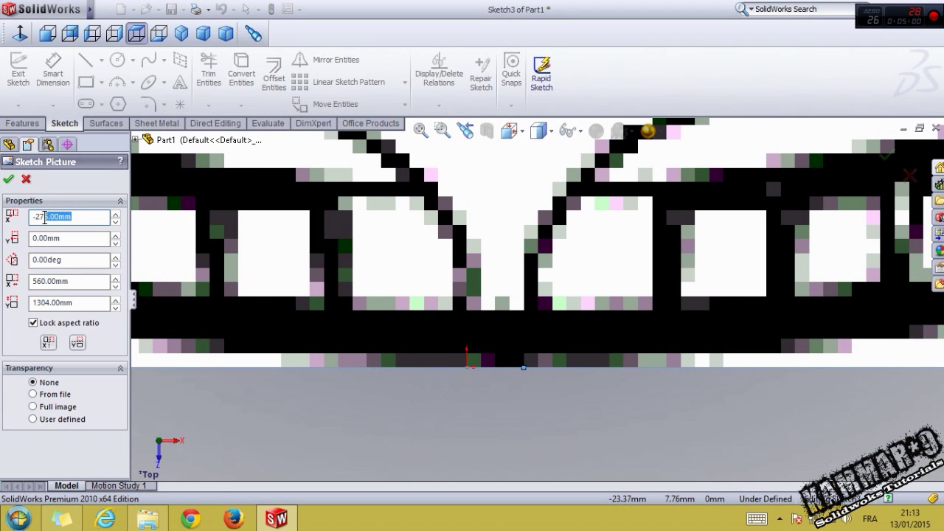
pyautogui.click(63, 234)
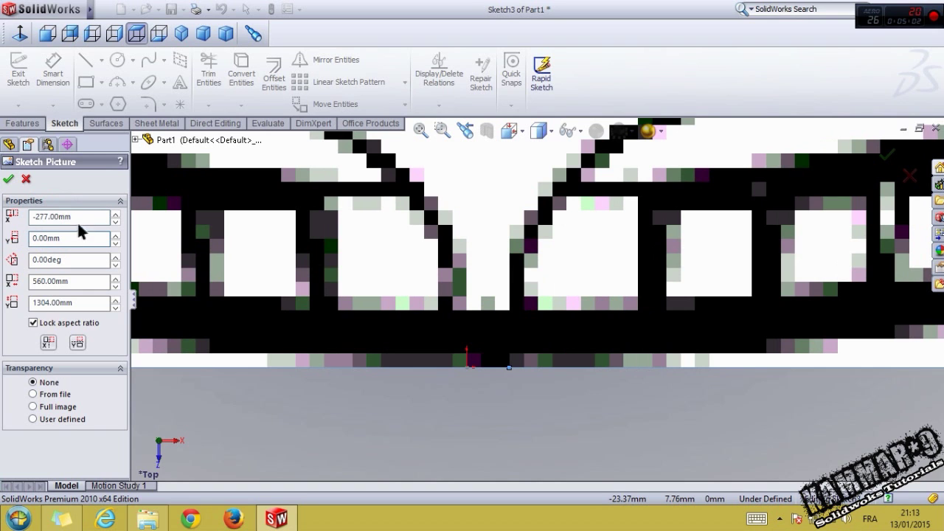
pyautogui.moveTo(75, 217); pyautogui.dragTo(49, 217)
pyautogui.write('-279')
pyautogui.click(66, 236)
pyautogui.scroll(-3, 472, 354)
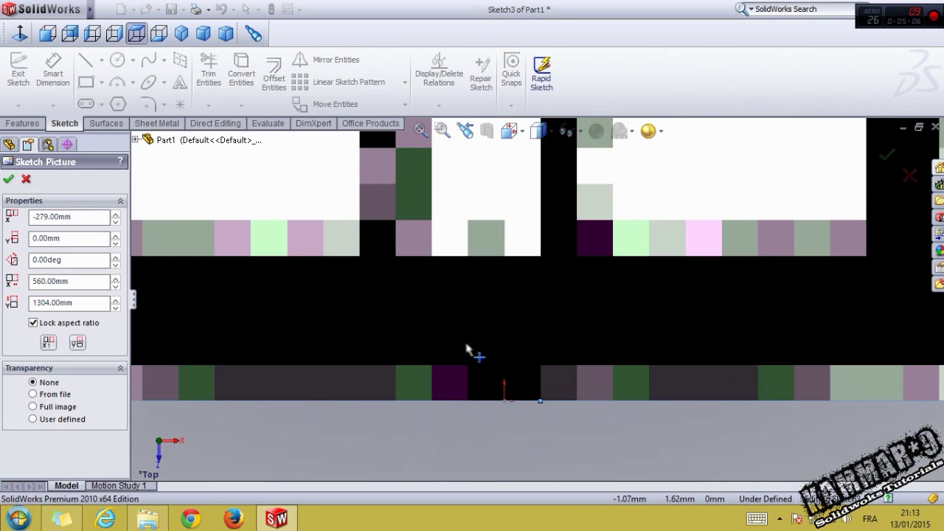
pyautogui.scroll(-3, 493, 384)
pyautogui.scroll(2, 508, 398)
pyautogui.scroll(3, 550, 391)
pyautogui.scroll(3, 531, 305)
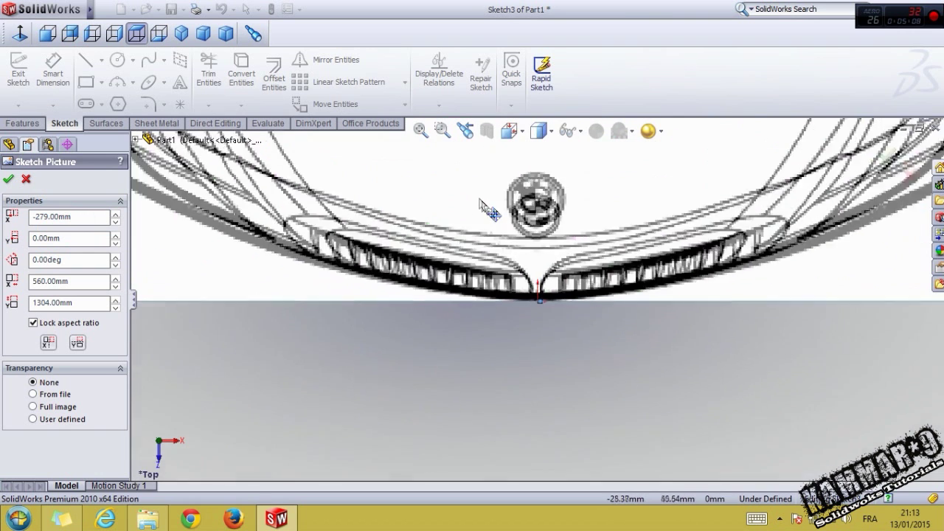
pyautogui.scroll(2, 486, 210)
pyautogui.scroll(3, 538, 255)
pyautogui.scroll(-2, 542, 225)
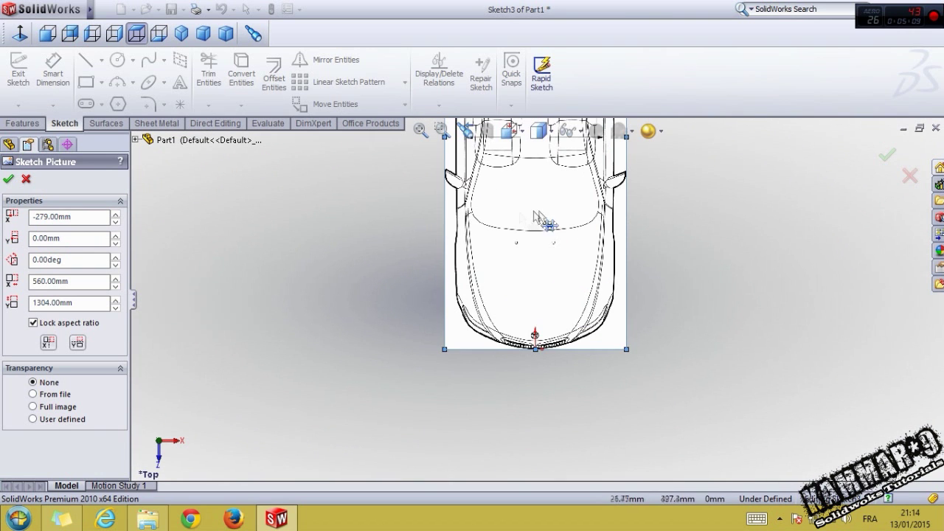
pyautogui.click(8, 179)
# Step: Close Sketch3 and orbit to inspect all three blueprints together
pyautogui.click(881, 157)
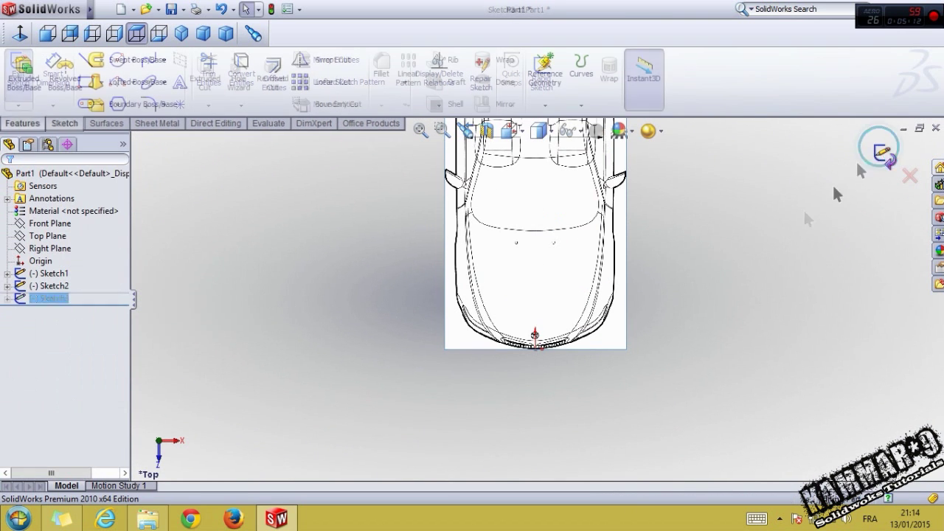
pyautogui.moveTo(701, 315)
pyautogui.mouseDown(button='middle')
pyautogui.moveTo(578, 194)
pyautogui.moveTo(451, 310)
pyautogui.mouseUp(button='middle')
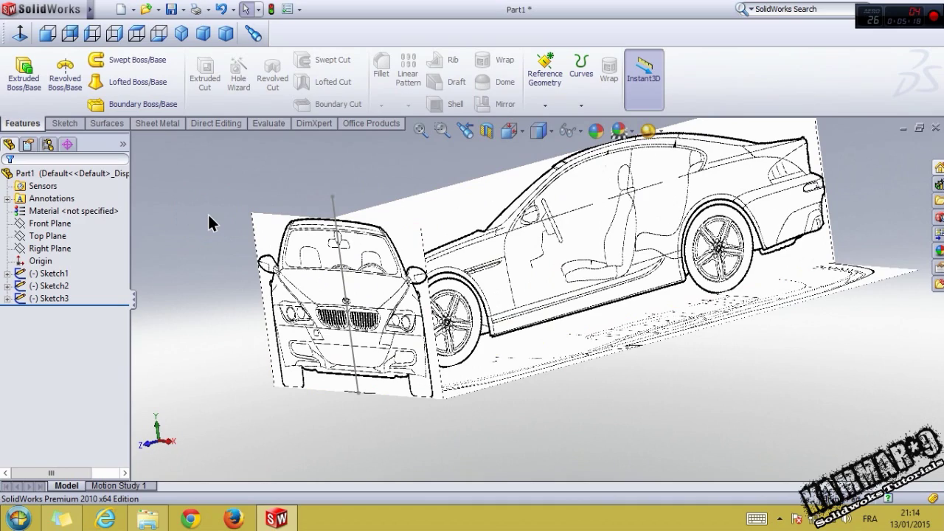
pyautogui.moveTo(208, 215)
pyautogui.mouseDown(button='middle')
pyautogui.moveTo(243, 222)
pyautogui.moveTo(424, 147)
pyautogui.mouseUp(button='middle')
pyautogui.moveTo(587, 332); pyautogui.dragTo(584, 334, button='middle')
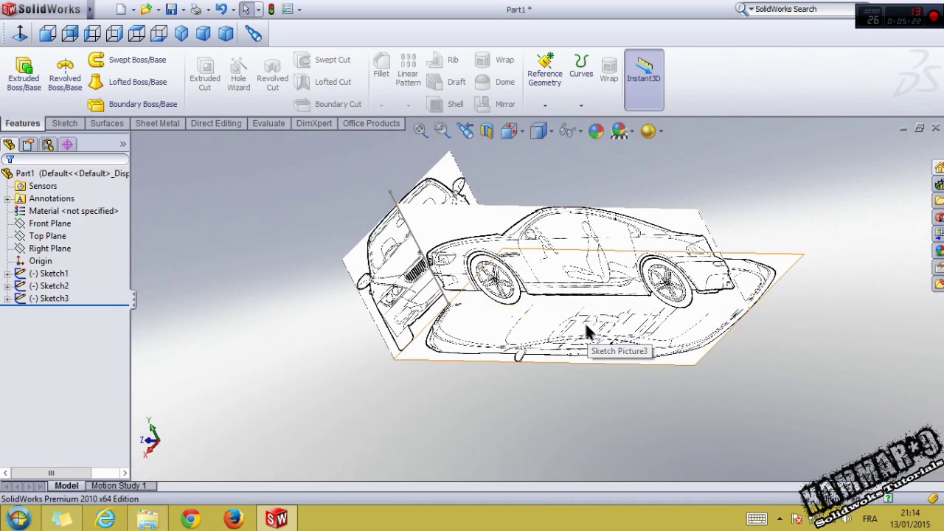
pyautogui.click(152, 9)
pyautogui.moveTo(208, 9)
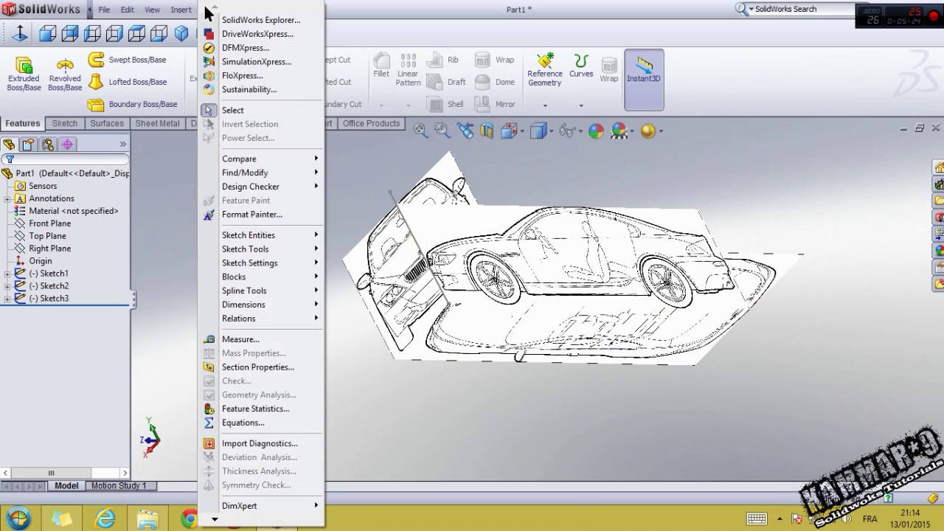
pyautogui.click(159, 195)
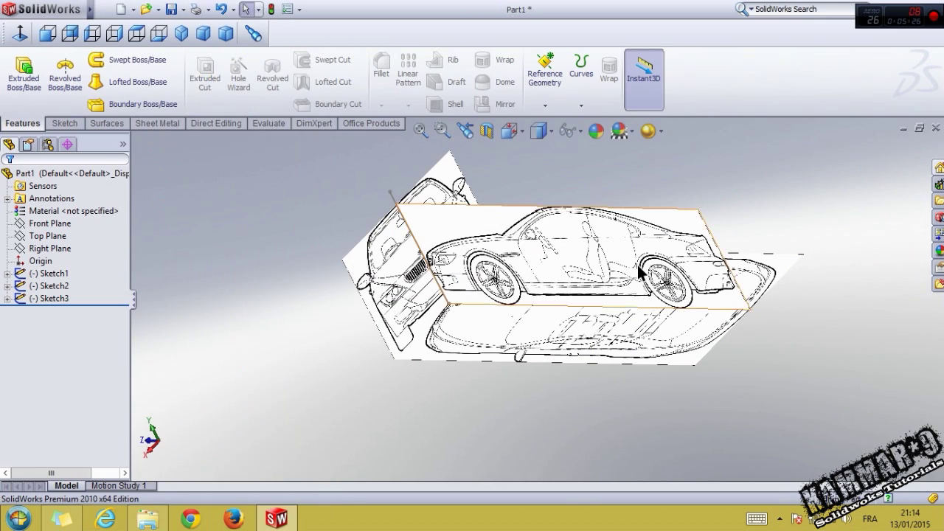
pyautogui.moveTo(642, 274)
pyautogui.mouseDown(button='middle')
pyautogui.moveTo(532, 247)
pyautogui.moveTo(566, 190)
pyautogui.mouseUp(button='middle')
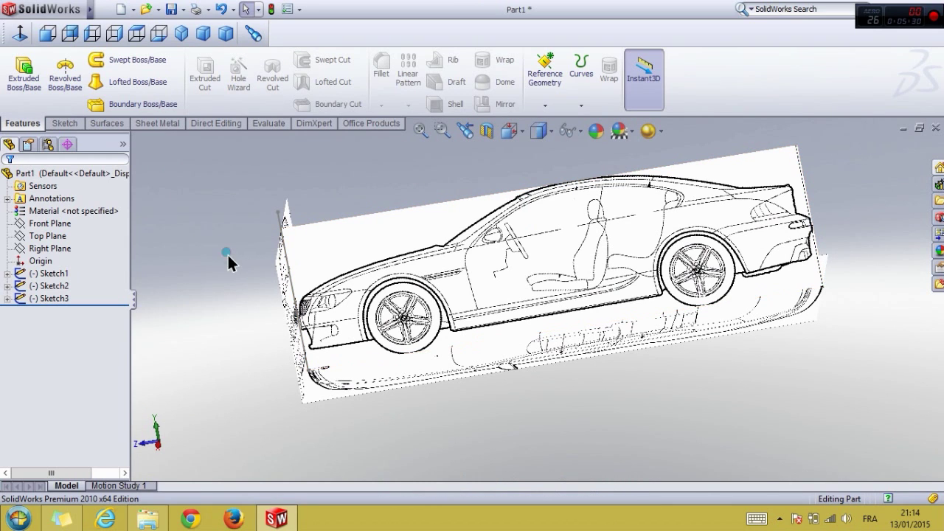
# Step: Turn the view to face the car's front and select the Front Plane
pyautogui.click(53, 236)
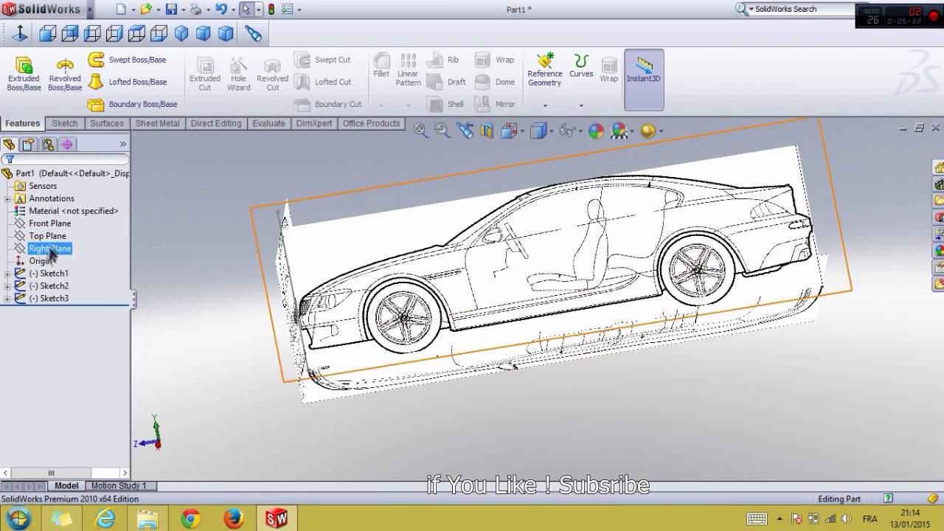
pyautogui.click(188, 241)
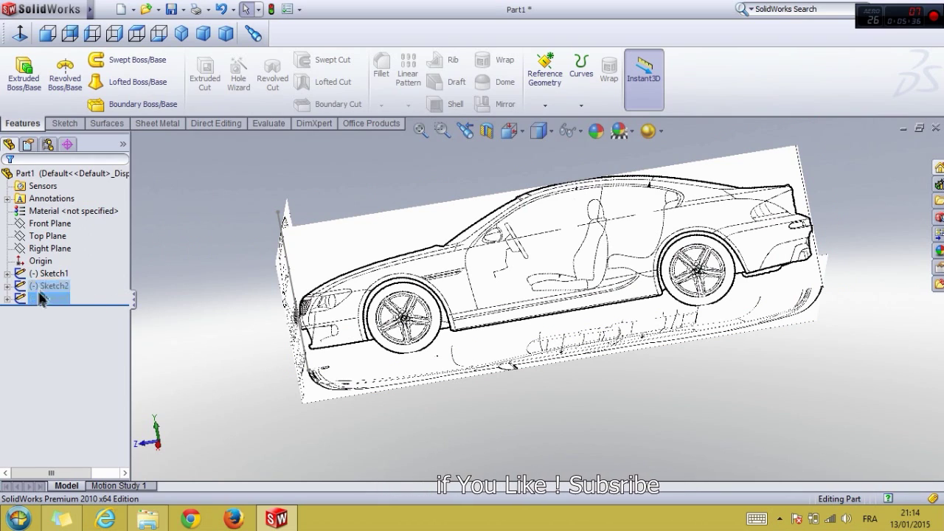
pyautogui.moveTo(210, 264)
pyautogui.mouseDown(button='middle')
pyautogui.moveTo(570, 210)
pyautogui.moveTo(693, 329)
pyautogui.mouseUp(button='middle')
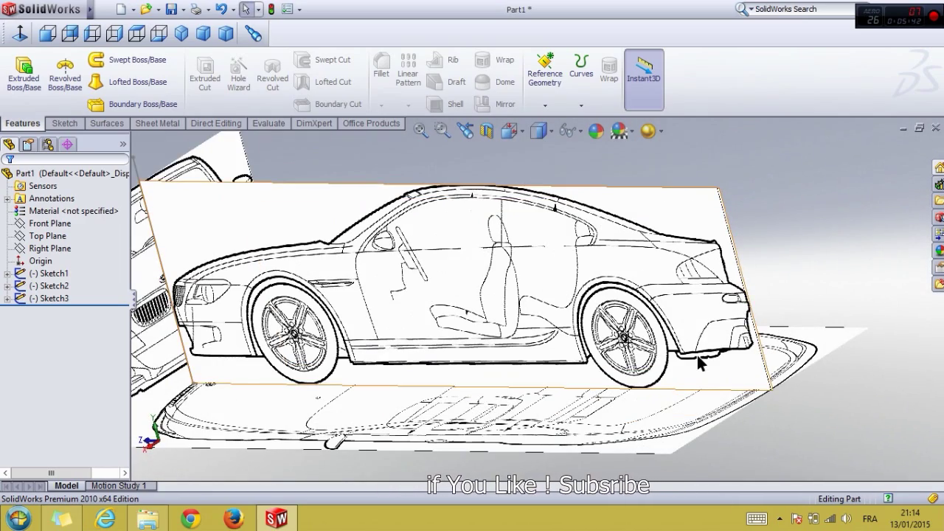
pyautogui.press('Right')
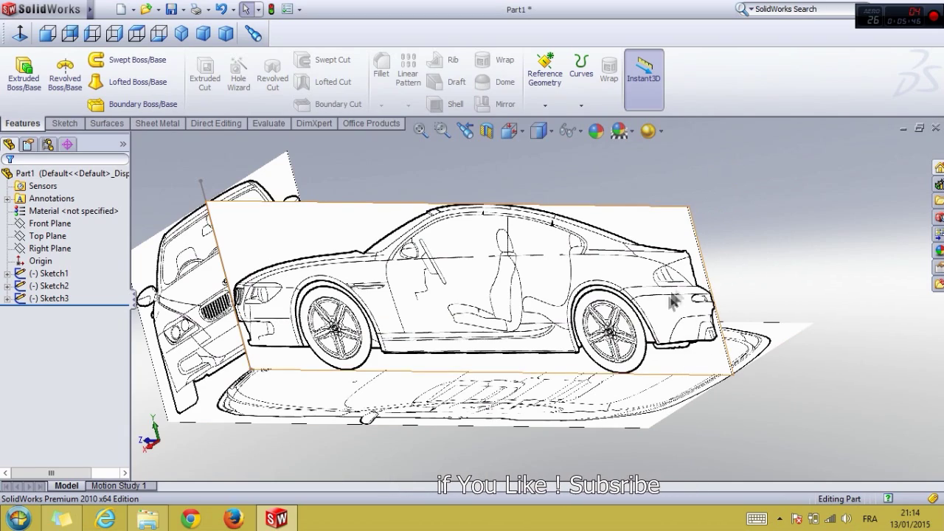
pyautogui.press('Left')
pyautogui.hotkey('ctrl', '1')
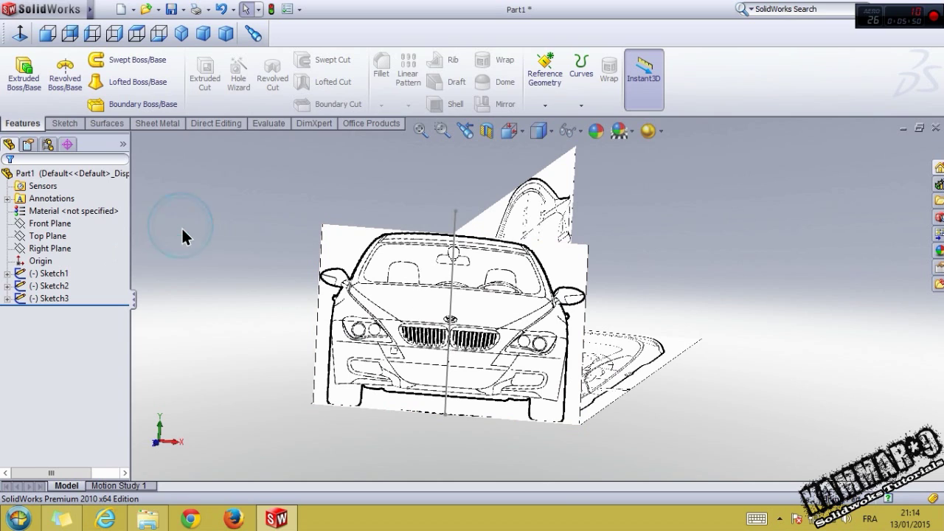
pyautogui.click(61, 226)
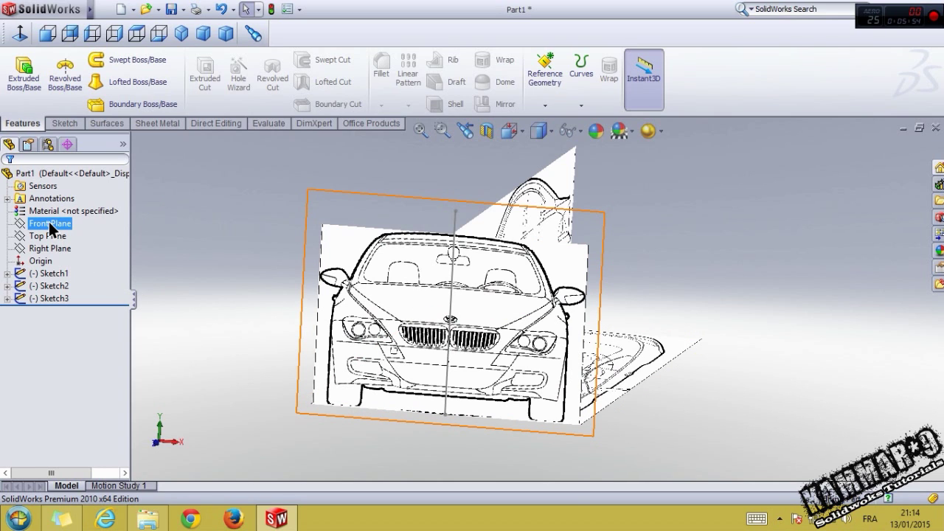
pyautogui.click(48, 221)
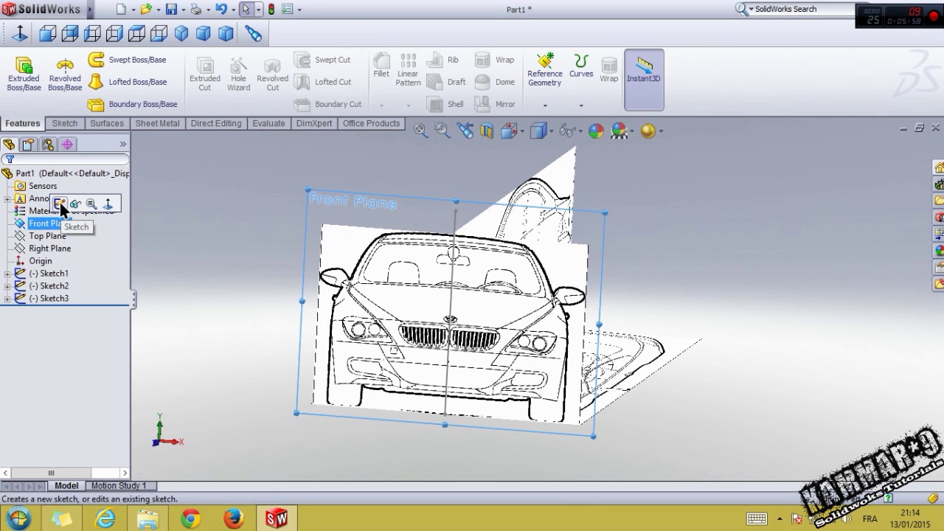
# Step: Start a Top Plane sketch with the Spline tool and zoom to the hood
pyautogui.keyDown('ctrl'); pyautogui.click(46, 235); pyautogui.keyUp('ctrl')
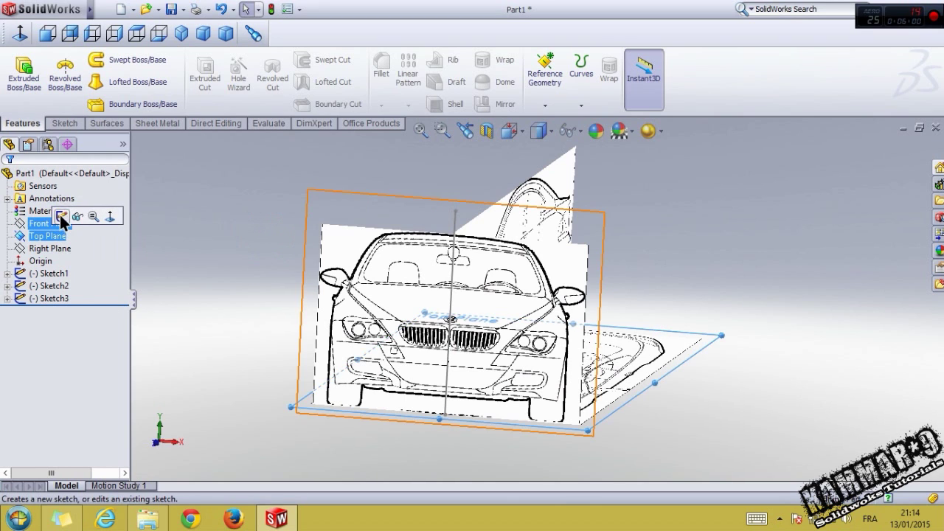
pyautogui.click(61, 219)
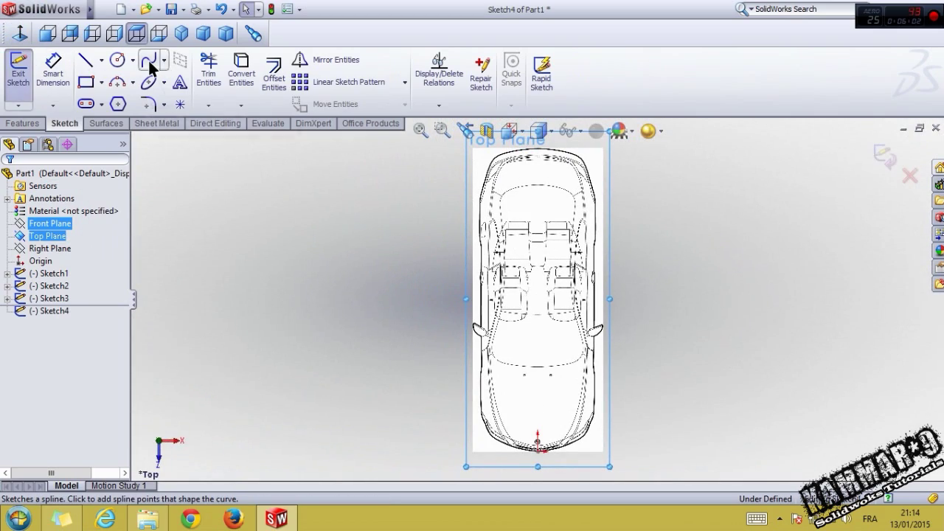
pyautogui.click(150, 67)
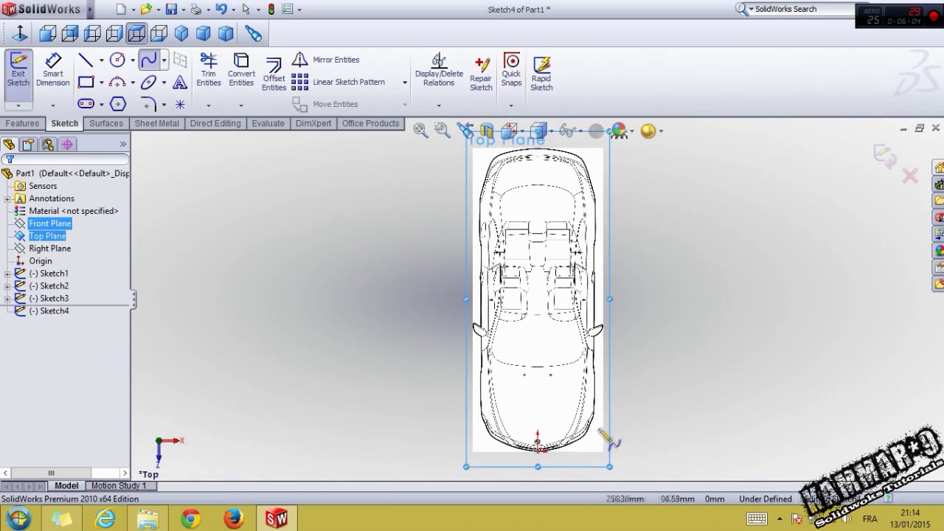
pyautogui.scroll(-3, 609, 435)
pyautogui.scroll(-5, 560, 391)
pyautogui.scroll(-2, 442, 457)
pyautogui.scroll(-1, 486, 444)
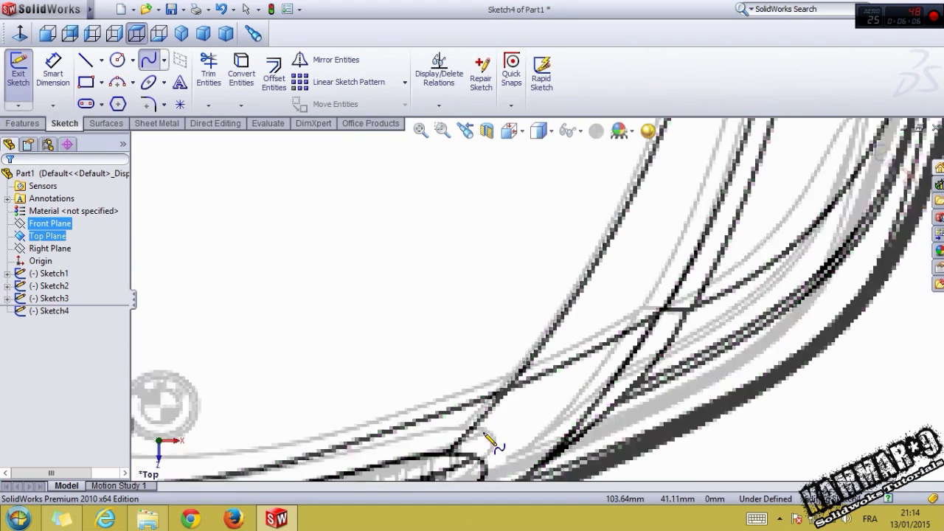
pyautogui.scroll(2, 519, 369)
pyautogui.scroll(-4, 543, 341)
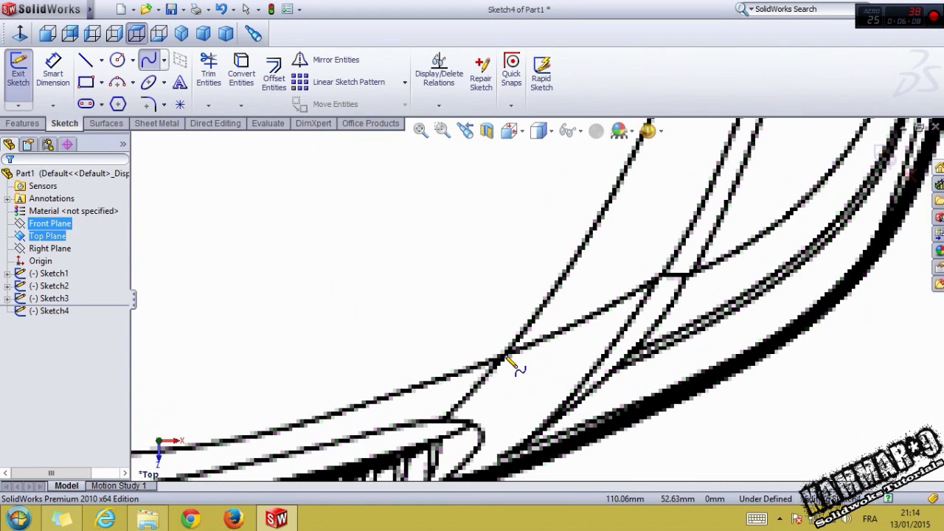
pyautogui.scroll(3, 506, 361)
pyautogui.scroll(1, 517, 354)
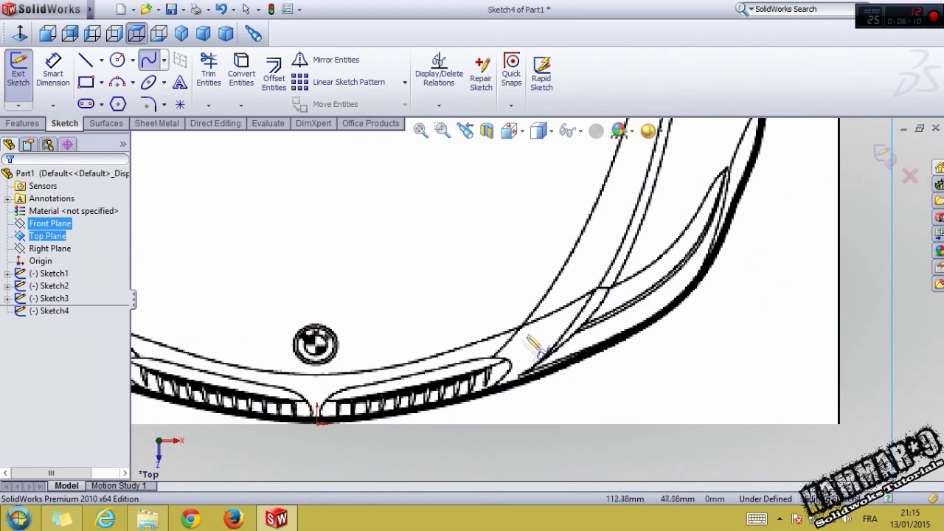
pyautogui.scroll(-4, 535, 336)
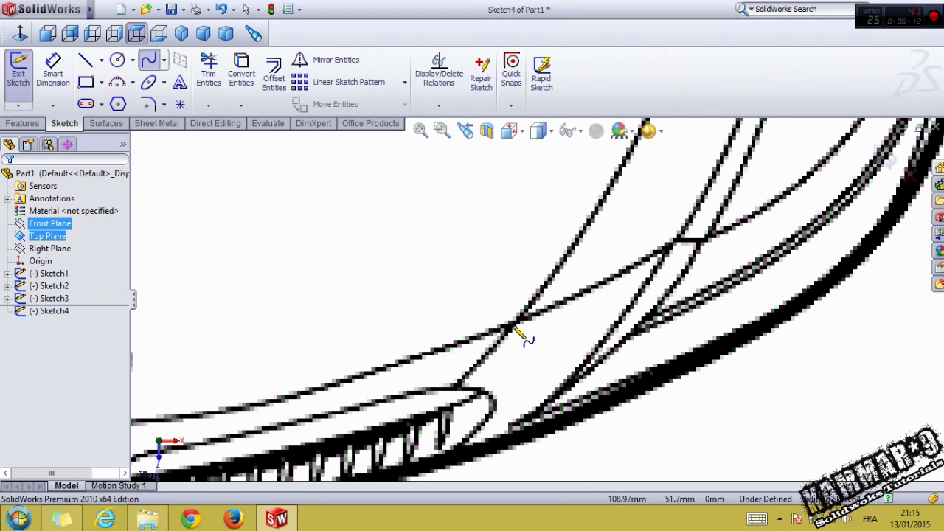
# Step: Draw a spline from the hood corner along the hood's right edge
pyautogui.click(513, 326)
pyautogui.scroll(3, 560, 309)
pyautogui.scroll(3, 693, 199)
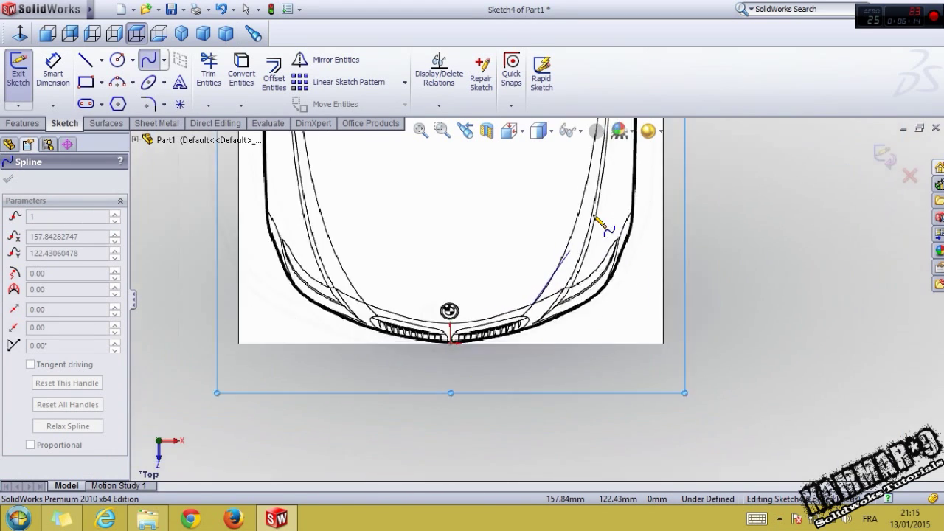
pyautogui.scroll(2, 598, 217)
pyautogui.scroll(-3, 590, 210)
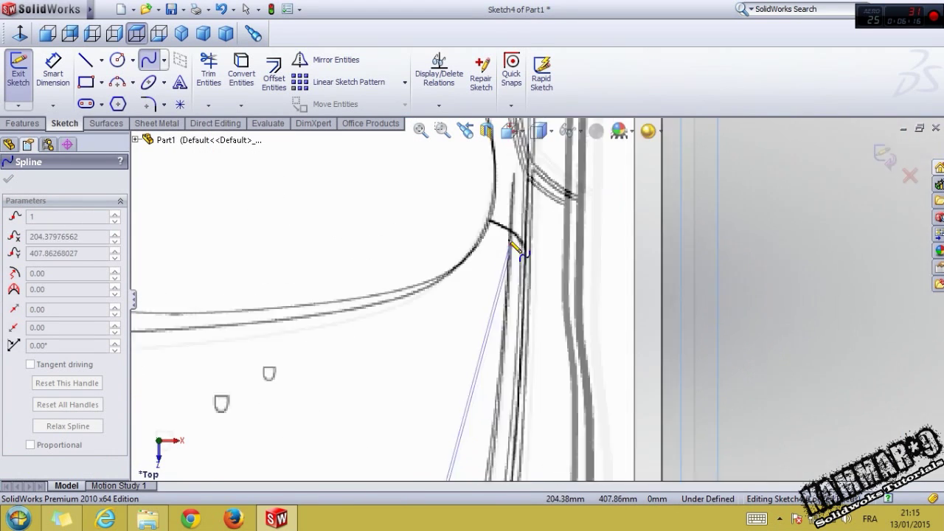
pyautogui.scroll(-3, 516, 248)
pyautogui.scroll(-3, 517, 250)
pyautogui.scroll(-3, 522, 251)
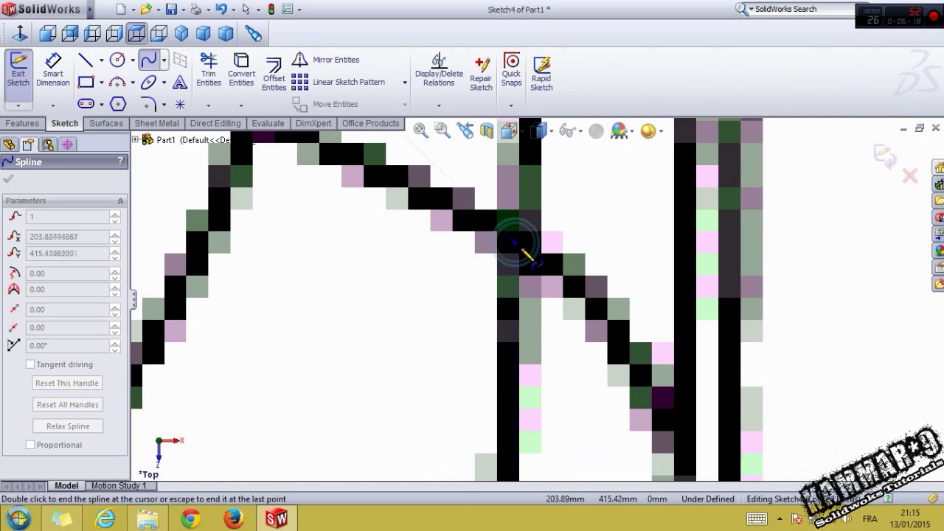
pyautogui.press('Escape')
pyautogui.scroll(3, 546, 280)
pyautogui.scroll(3, 558, 303)
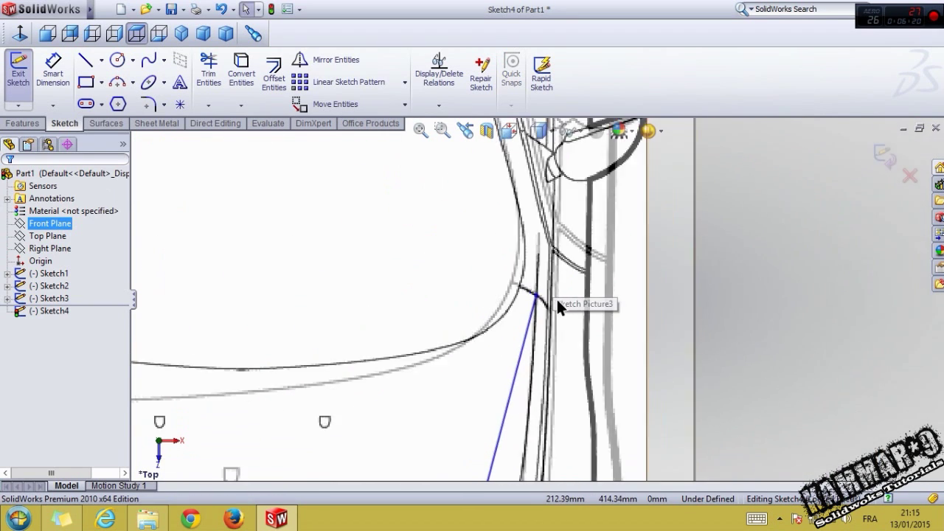
pyautogui.scroll(5, 553, 318)
pyautogui.scroll(-2, 534, 345)
# Step: Drag the spline to follow the hood line, then close Sketch4
pyautogui.click(520, 341)
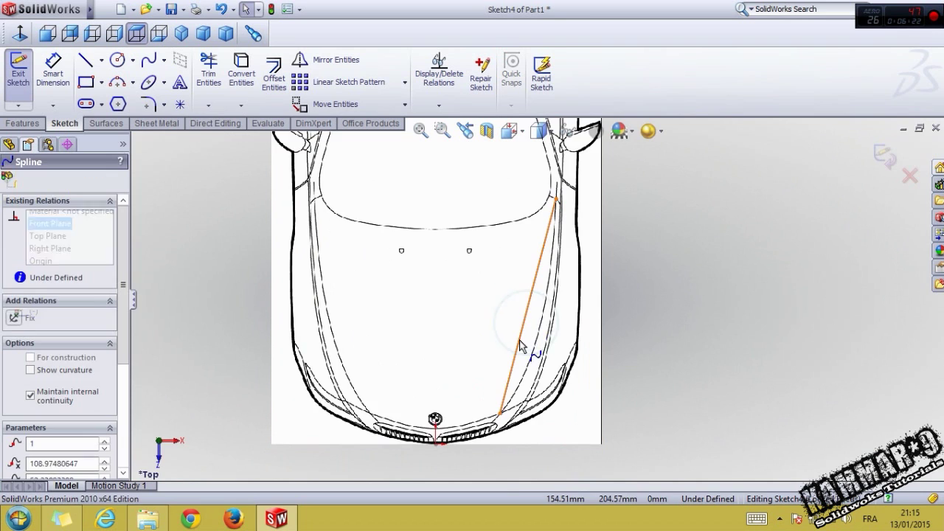
pyautogui.scroll(-3, 519, 343)
pyautogui.moveTo(528, 314); pyautogui.dragTo(561, 379)
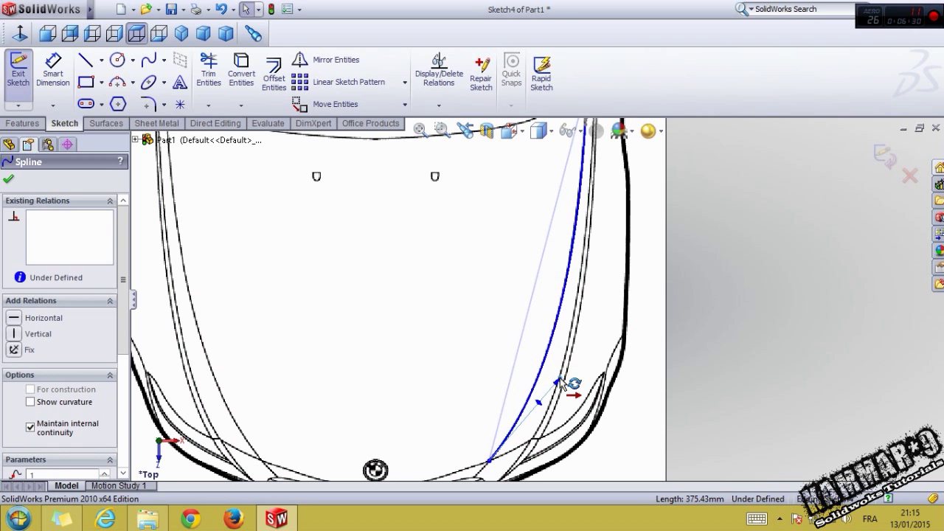
pyautogui.scroll(5, 561, 377)
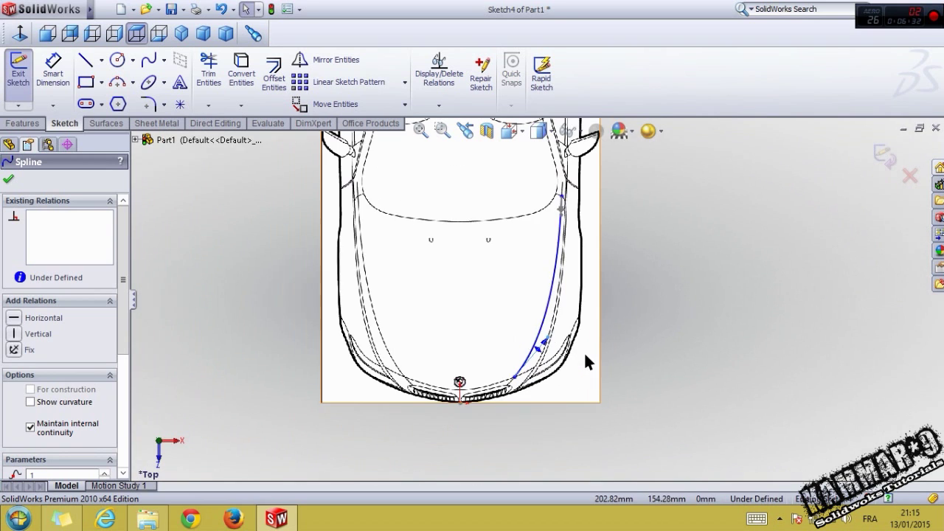
pyautogui.click(630, 287)
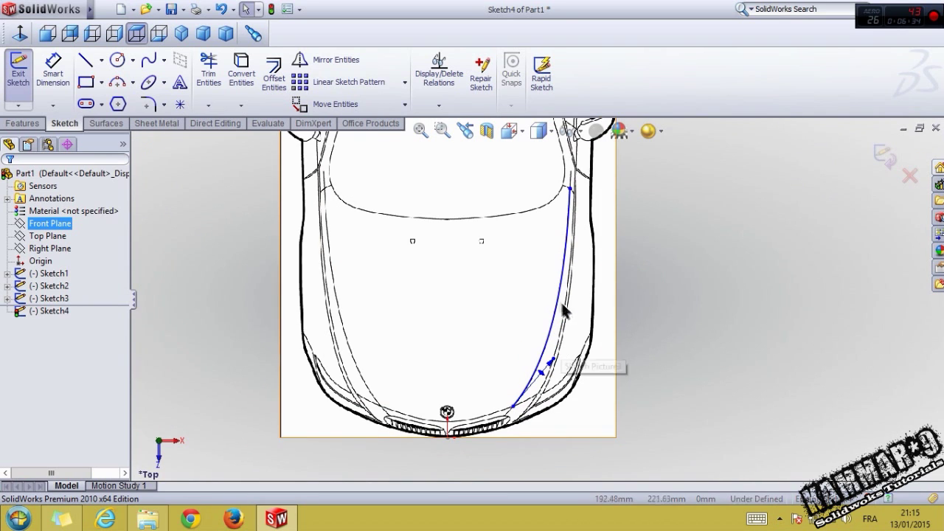
pyautogui.scroll(-1, 528, 305)
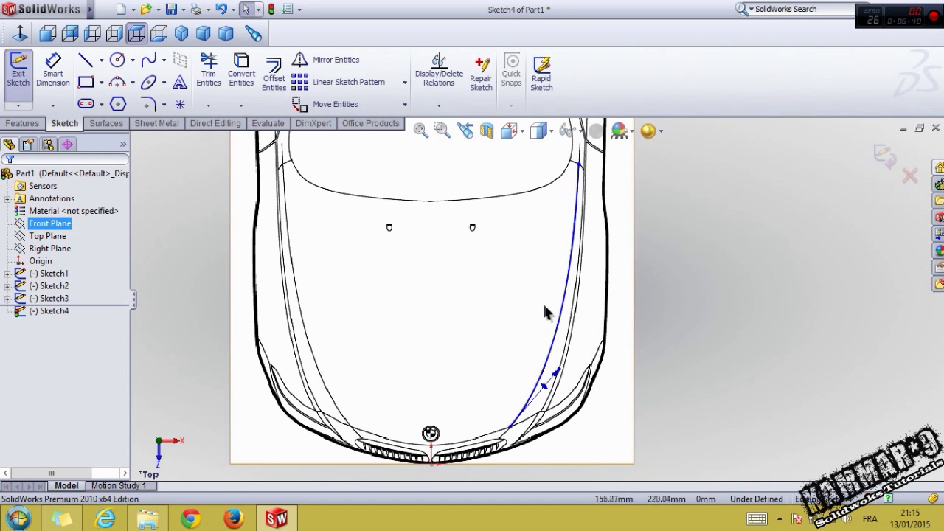
pyautogui.click(884, 153)
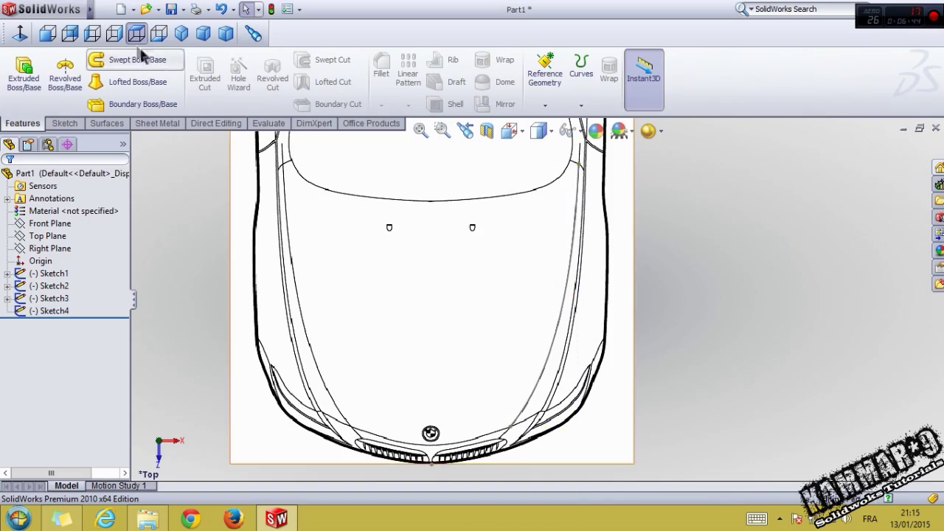
# Step: Switch to the side view and start a new sketch on the side blueprint plane
pyautogui.click(115, 34)
pyautogui.scroll(-3, 398, 295)
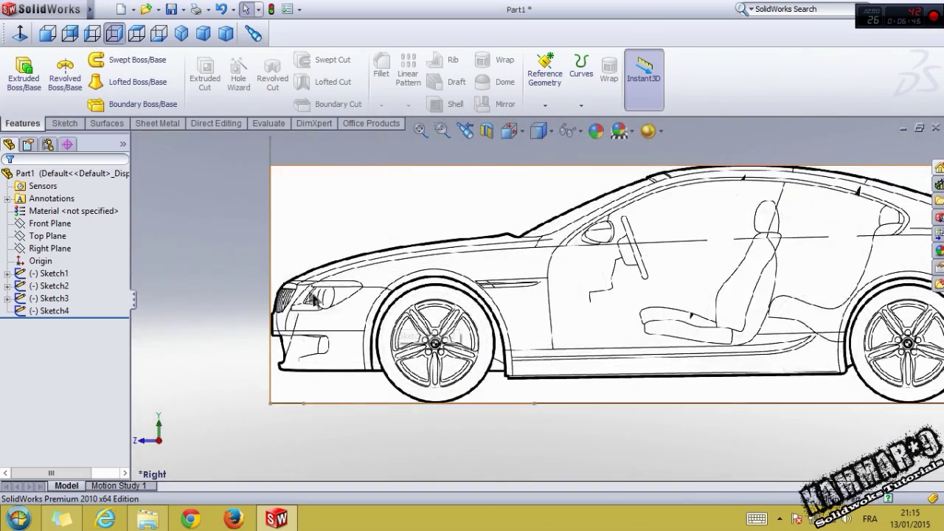
pyautogui.scroll(-3, 398, 295)
pyautogui.scroll(1, 398, 295)
pyautogui.scroll(1, 497, 288)
pyautogui.scroll(1, 684, 232)
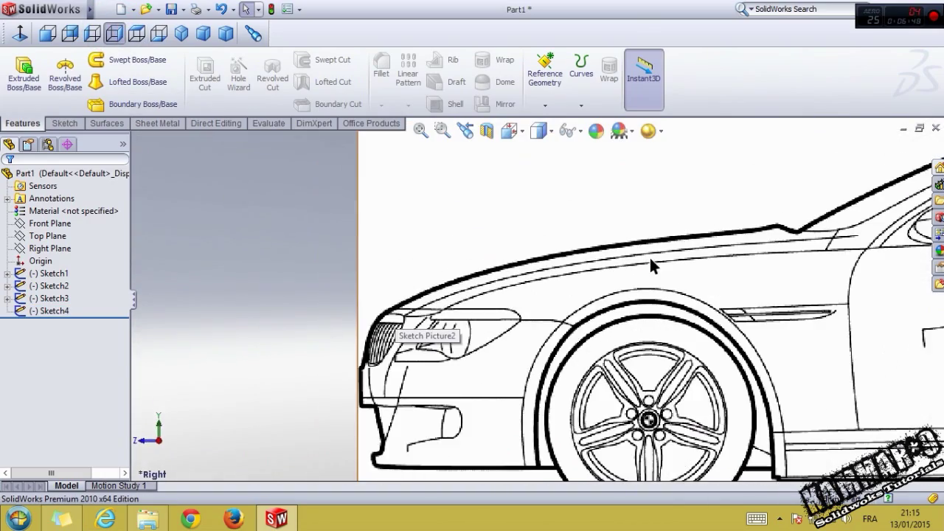
pyautogui.scroll(-3, 649, 256)
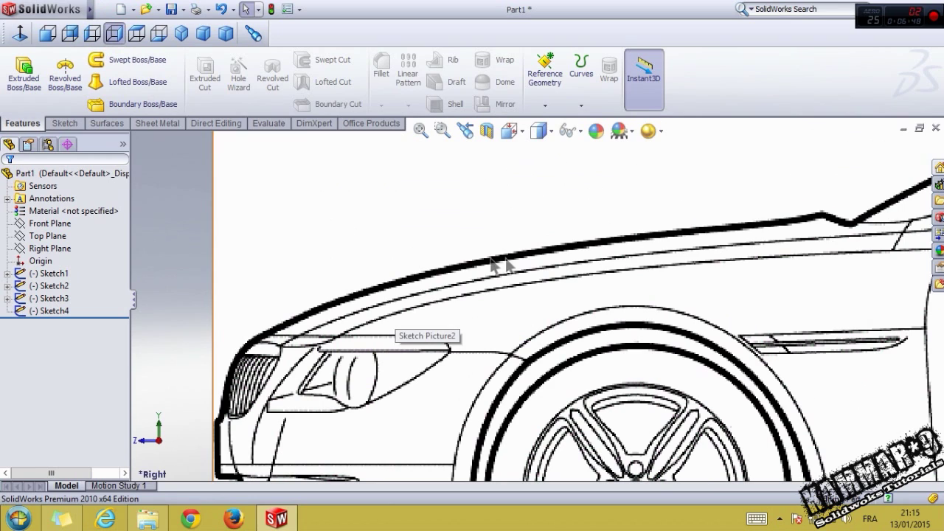
pyautogui.click(51, 248)
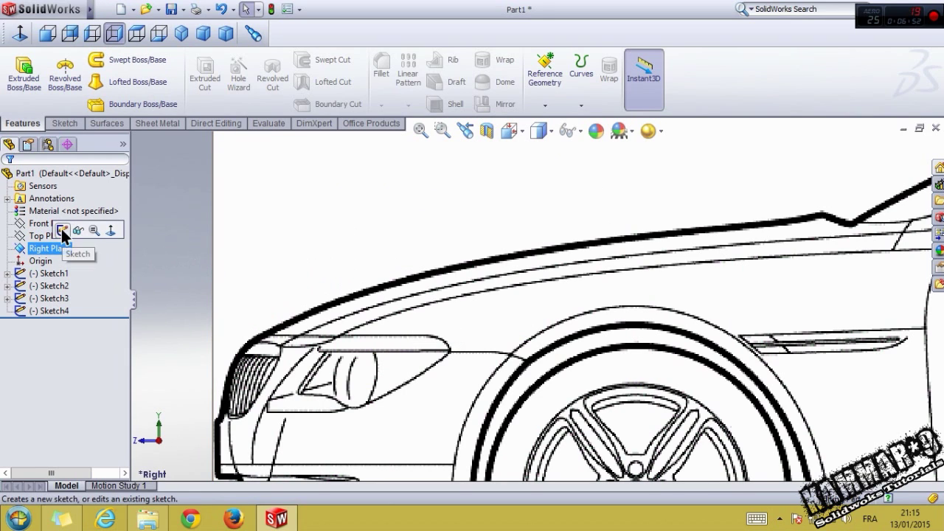
pyautogui.click(65, 233)
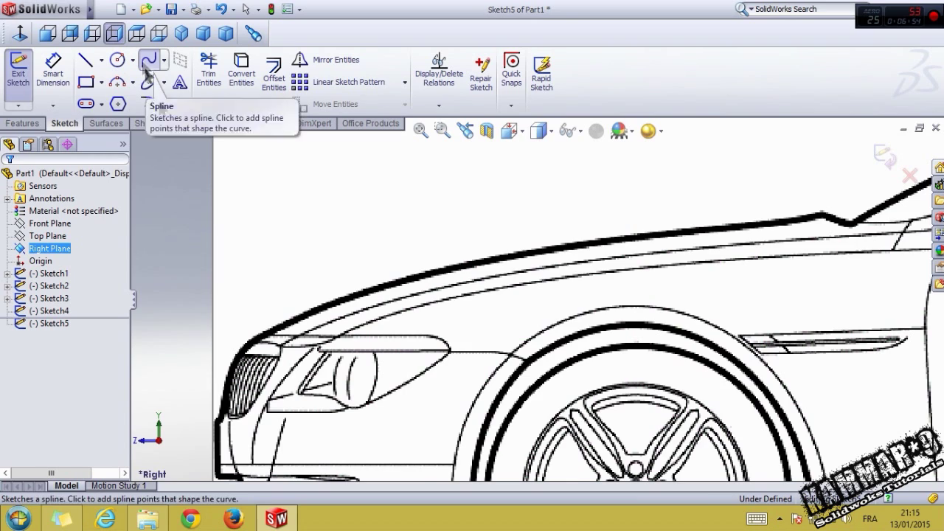
# Step: Draw a spline from above the headlight along the fender to the windshield base
pyautogui.click(148, 61)
pyautogui.scroll(-2, 288, 328)
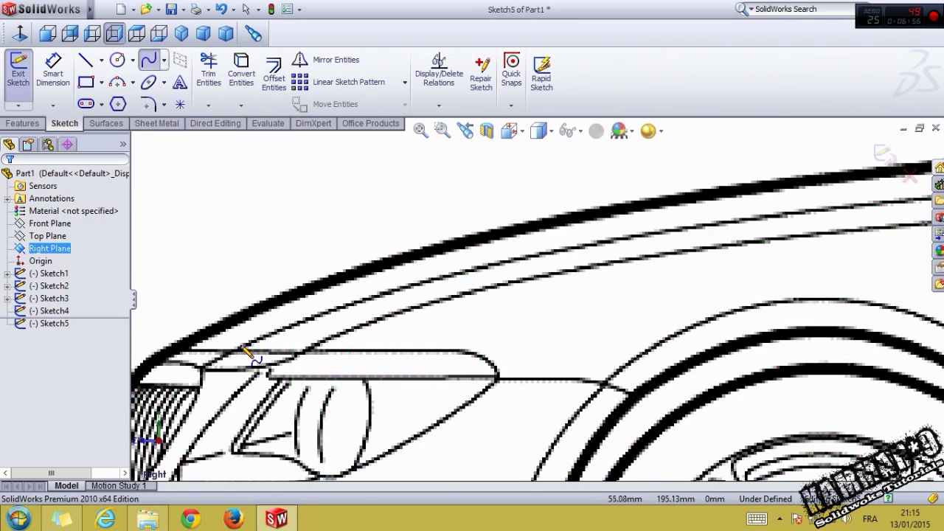
pyautogui.click(318, 352)
pyautogui.scroll(2, 319, 353)
pyautogui.scroll(2, 472, 398)
pyautogui.scroll(-3, 737, 284)
pyautogui.scroll(-2, 741, 279)
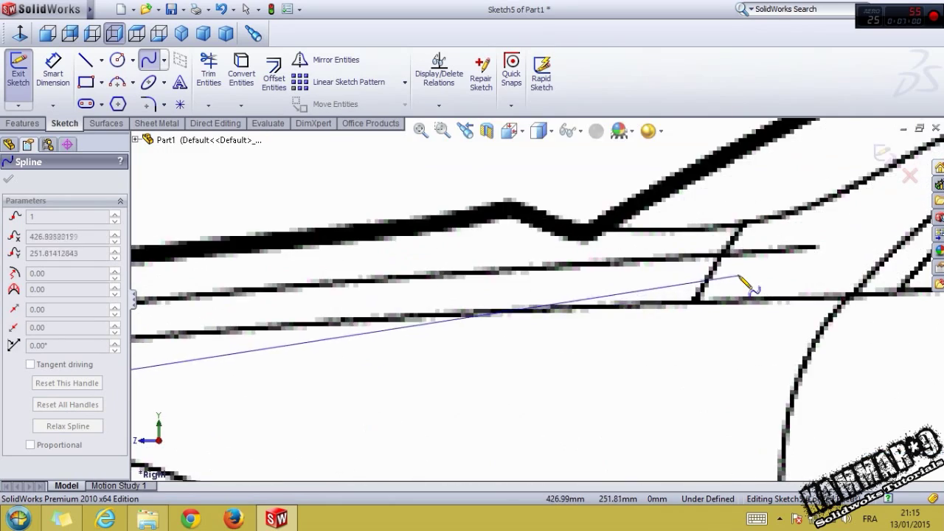
pyautogui.scroll(-2, 741, 278)
pyautogui.click(720, 233)
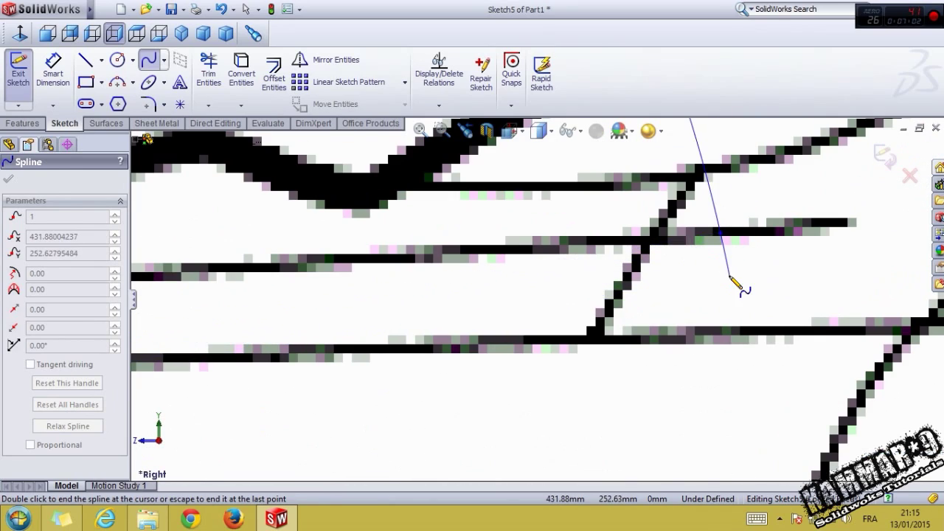
pyautogui.scroll(3, 737, 287)
pyautogui.scroll(2, 682, 295)
pyautogui.doubleClick(572, 286)
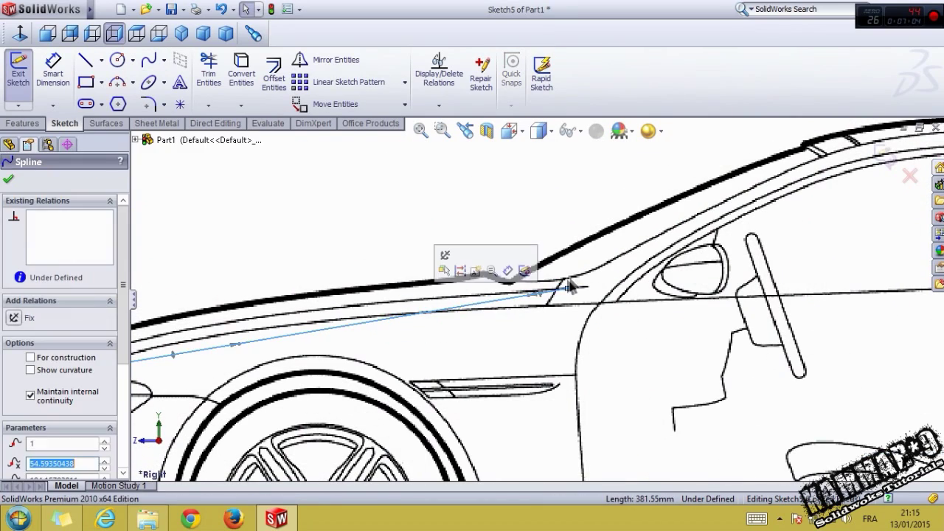
pyautogui.scroll(3, 528, 308)
pyautogui.scroll(-3, 293, 311)
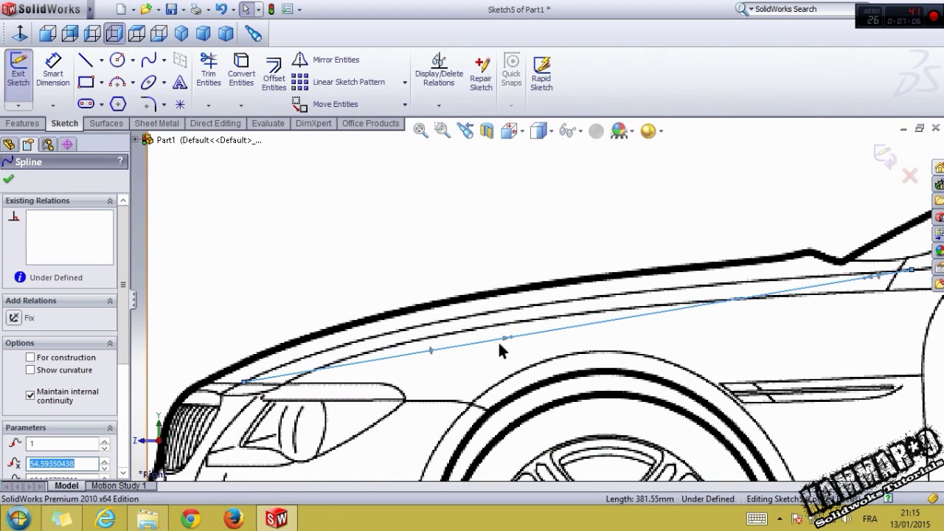
# Step: Bend the spline onto the fender line and exit Sketch5
pyautogui.moveTo(511, 341)
pyautogui.mouseDown()
pyautogui.moveTo(484, 312)
pyautogui.moveTo(452, 306)
pyautogui.moveTo(376, 319)
pyautogui.mouseUp()
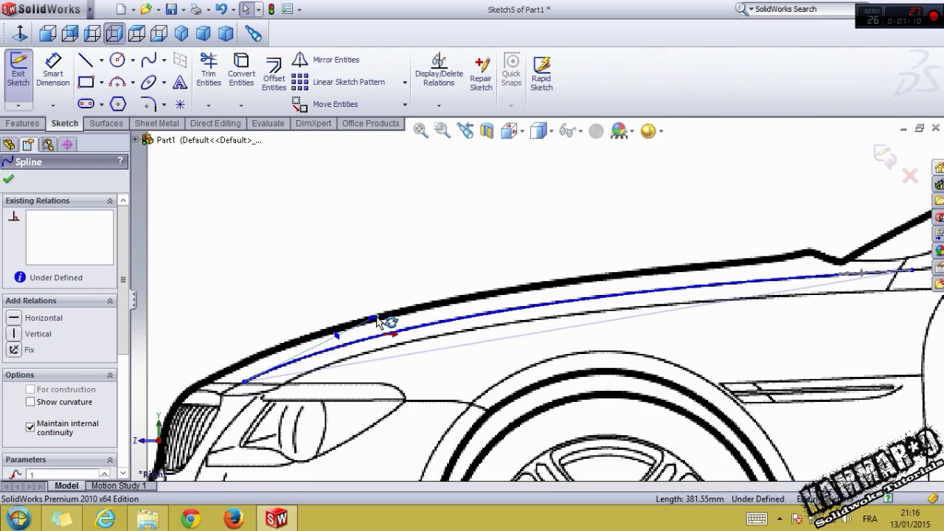
pyautogui.scroll(2, 706, 301)
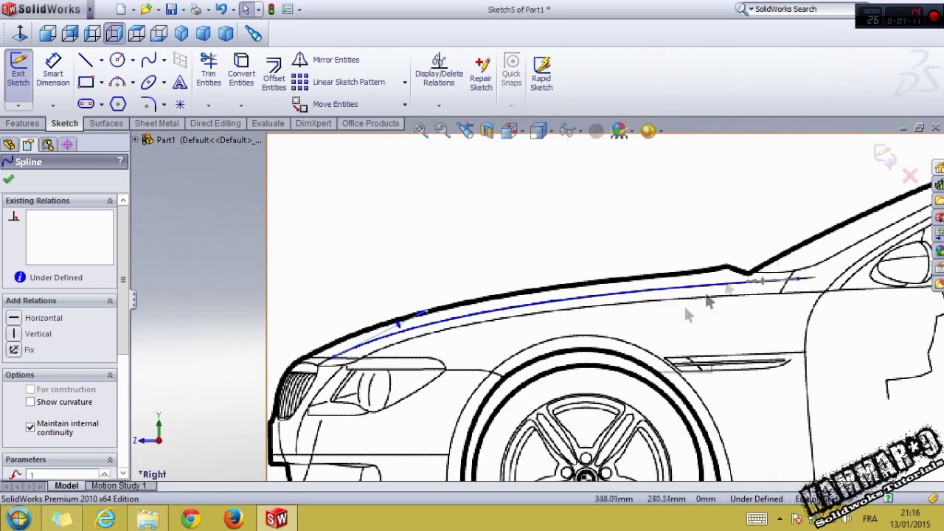
pyautogui.click(881, 152)
pyautogui.scroll(2, 515, 310)
pyautogui.moveTo(434, 184)
pyautogui.mouseDown(button='middle')
pyautogui.moveTo(449, 175)
pyautogui.moveTo(461, 265)
pyautogui.mouseUp(button='middle')
# Step: Project Sketch4 and Sketch5 onto each other as the 3D curve Curve1
pyautogui.keyDown('ctrl'); pyautogui.click(49, 310); pyautogui.keyUp('ctrl')
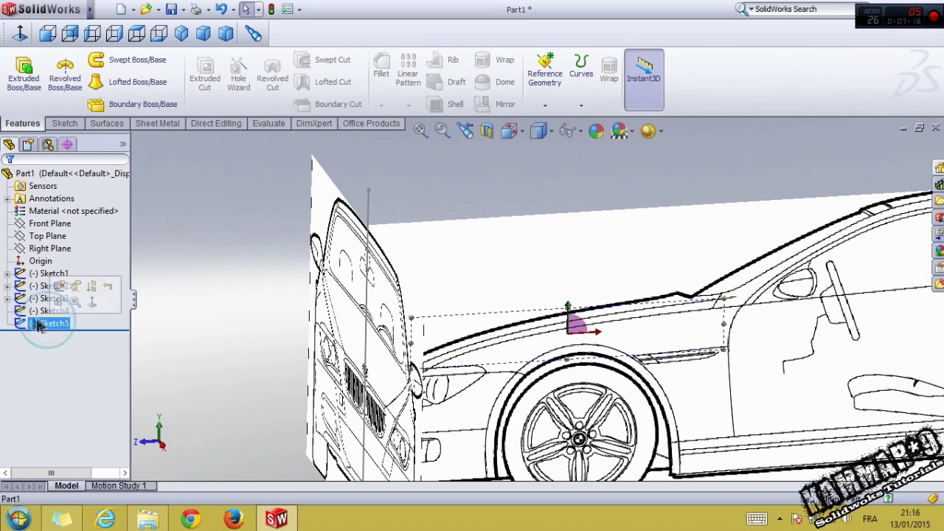
pyautogui.click(583, 92)
pyautogui.click(604, 119)
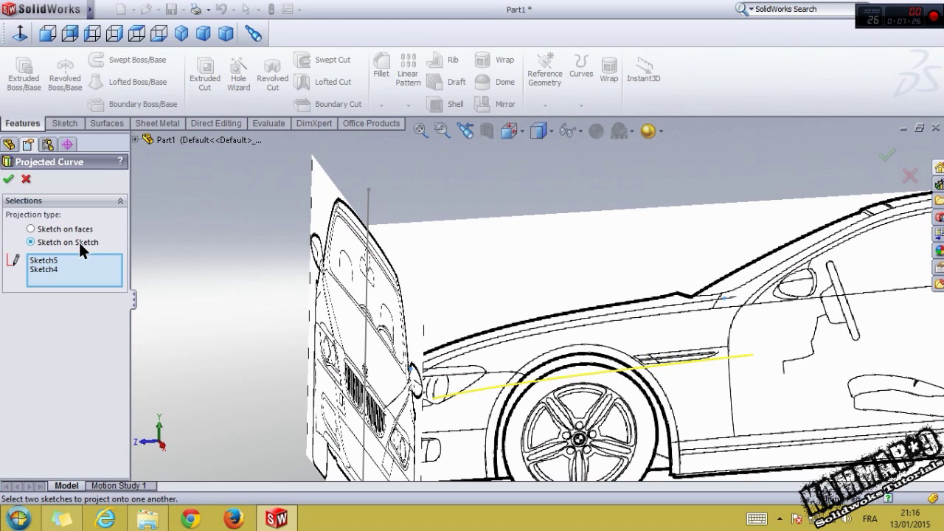
pyautogui.click(9, 180)
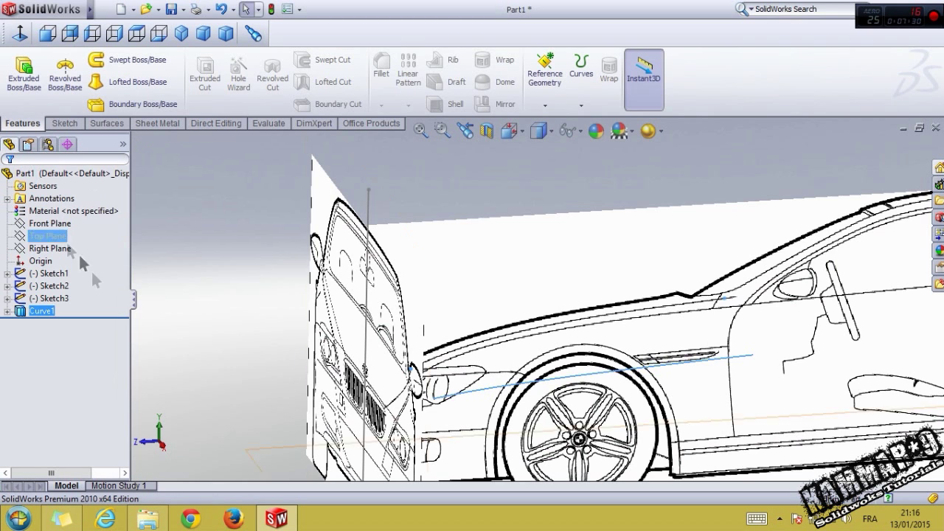
# Step: Inspect Curve1 from a three-quarter view, then select Sketch1, Sketch2 and Sketch3
pyautogui.moveTo(189, 337)
pyautogui.mouseDown(button='middle')
pyautogui.moveTo(494, 352)
pyautogui.moveTo(495, 331)
pyautogui.mouseUp(button='middle')
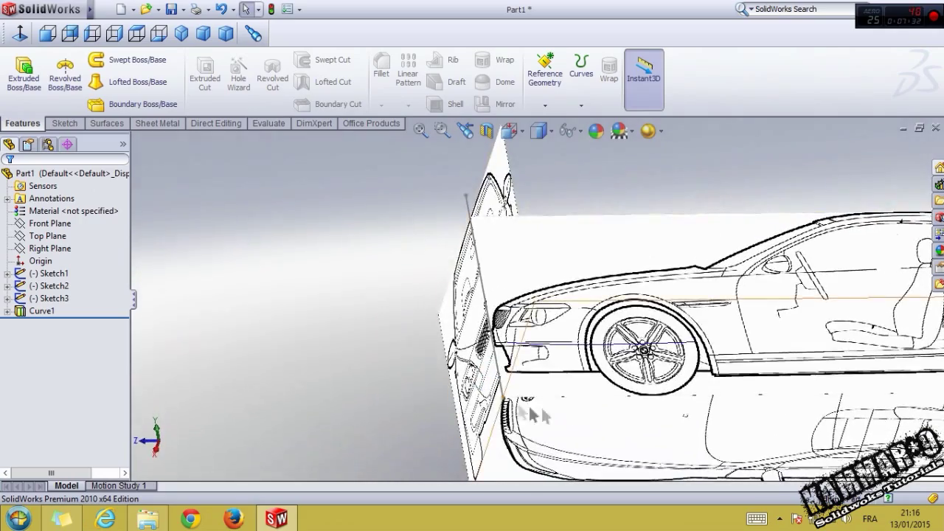
pyautogui.scroll(-2, 605, 333)
pyautogui.scroll(2, 605, 334)
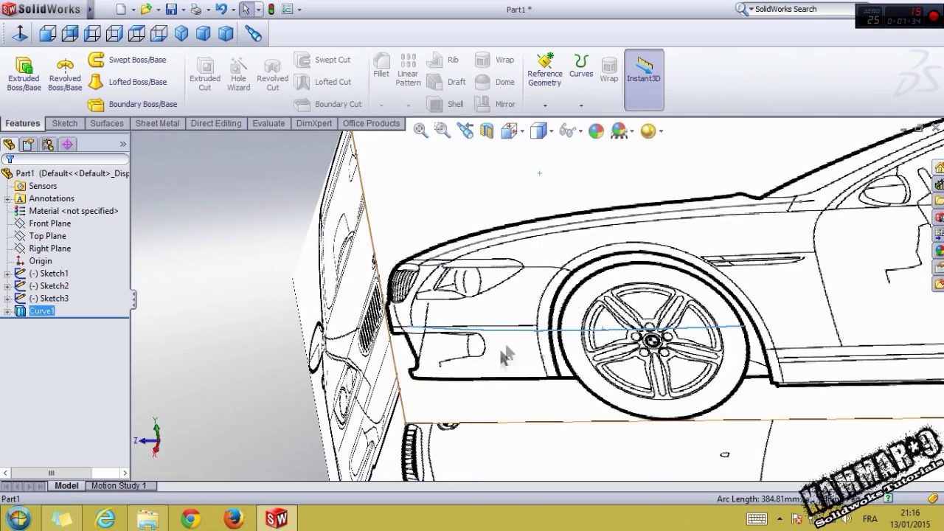
pyautogui.moveTo(506, 354)
pyautogui.mouseDown(button='middle')
pyautogui.moveTo(579, 331)
pyautogui.moveTo(552, 368)
pyautogui.moveTo(553, 386)
pyautogui.mouseUp(button='middle')
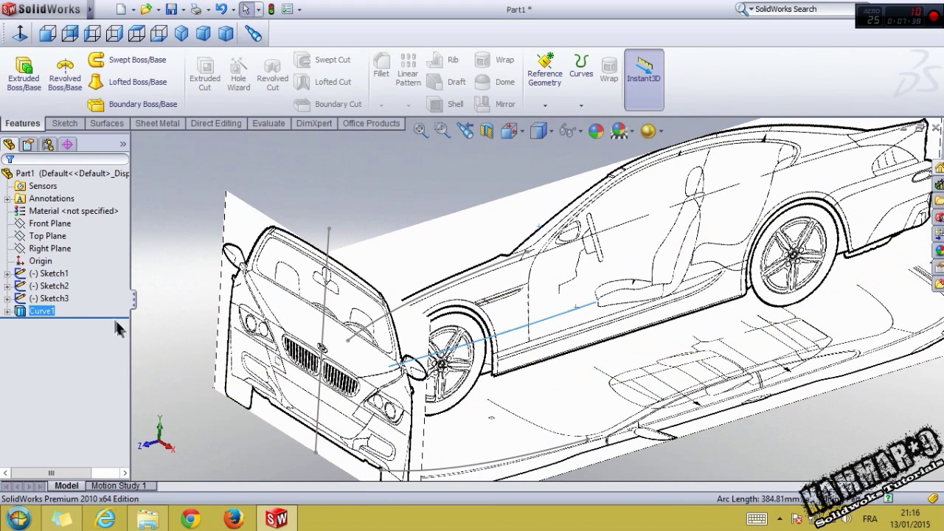
pyautogui.moveTo(89, 299); pyautogui.dragTo(31, 270)
pyautogui.moveTo(32, 269); pyautogui.dragTo(16, 272)
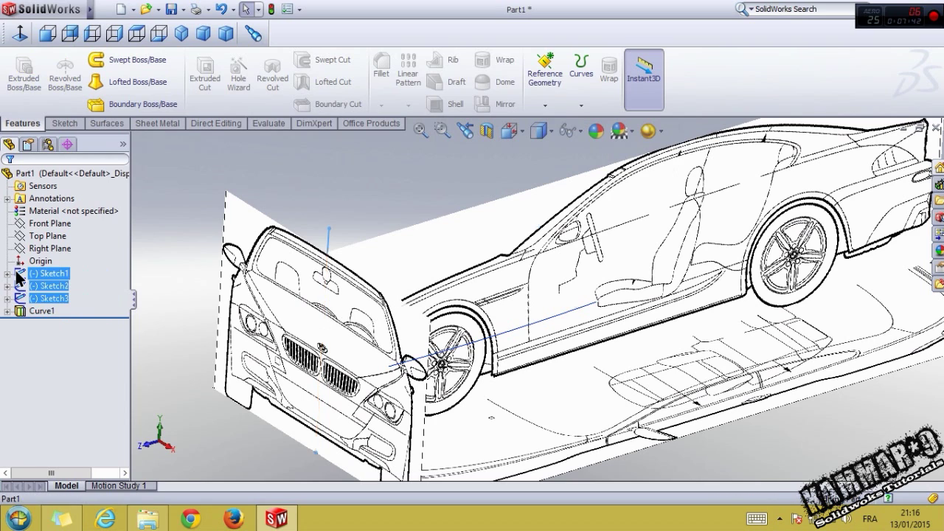
# Step: Move Sketch1, Sketch2 and Sketch3 into a new feature-tree folder named 'images'
pyautogui.rightClick(30, 276)
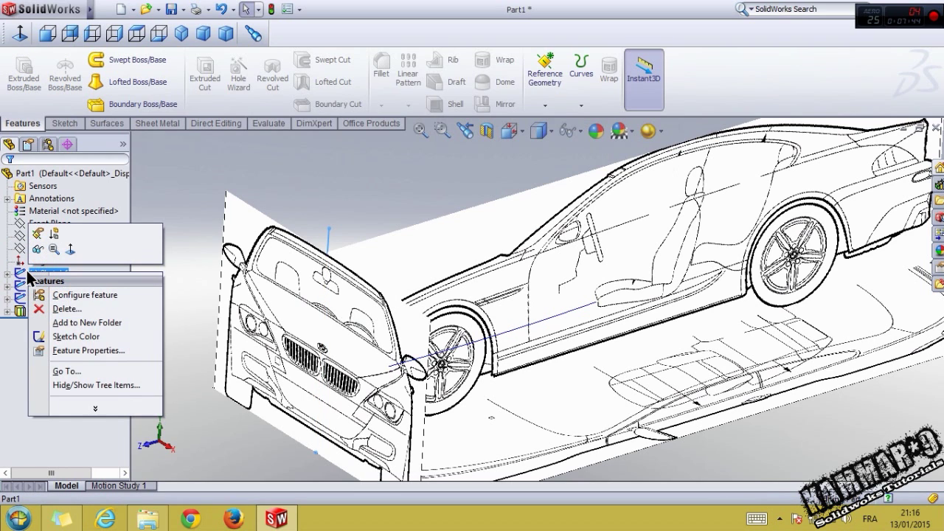
pyautogui.click(73, 322)
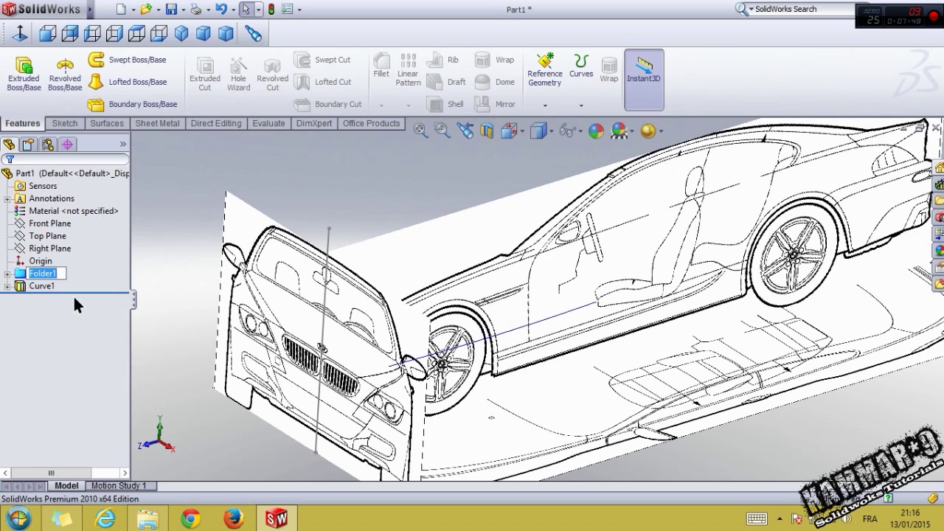
pyautogui.press('BackSpace')
pyautogui.write('images')
pyautogui.press('Return')
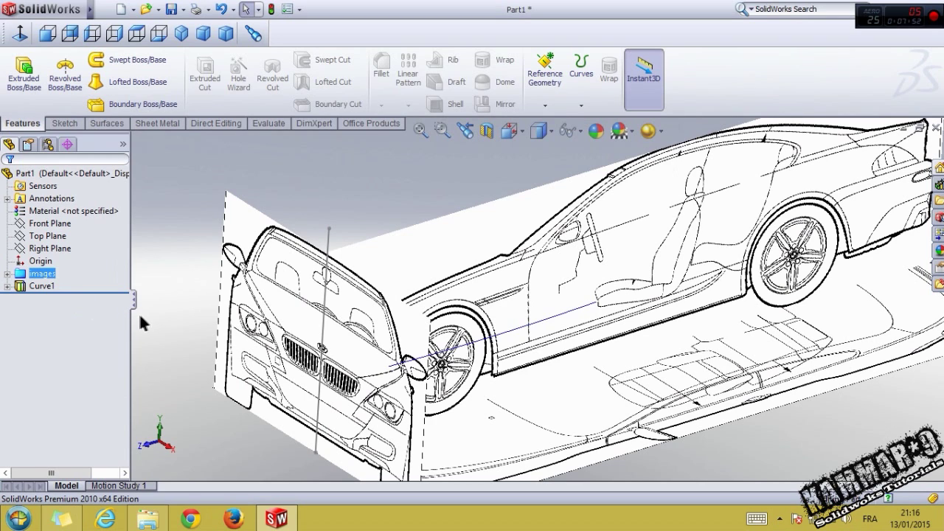
pyautogui.click(145, 316)
pyautogui.rightClick(44, 278)
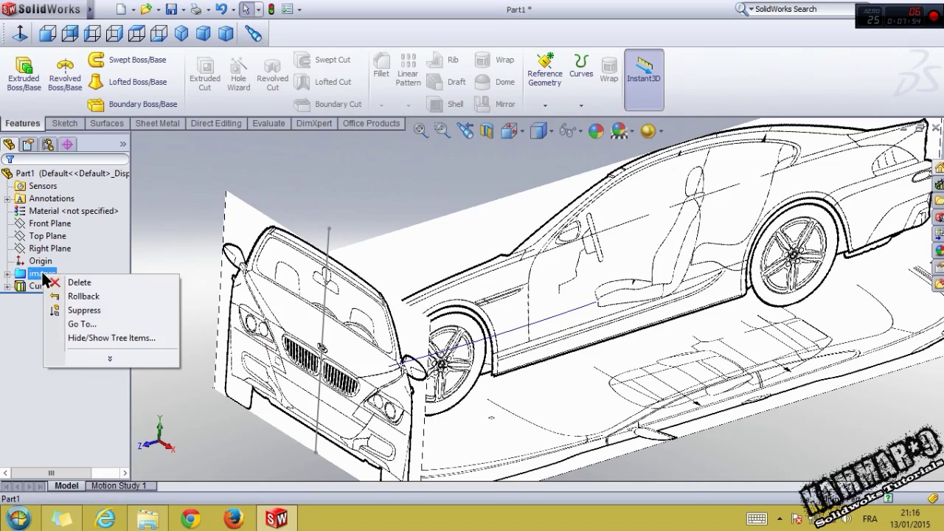
pyautogui.click(194, 219)
pyautogui.moveTo(194, 219)
pyautogui.mouseDown(button='middle')
pyautogui.moveTo(295, 330)
pyautogui.moveTo(308, 328)
pyautogui.mouseUp(button='middle')
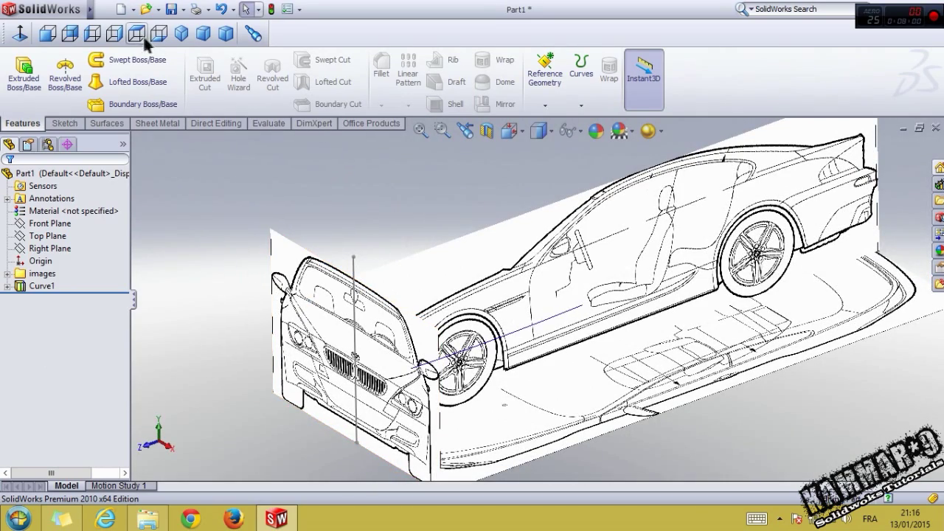
# Step: Switch to the top view and start a new sketch on the Top Plane
pyautogui.click(137, 33)
pyautogui.scroll(-3, 522, 379)
pyautogui.scroll(-5, 521, 379)
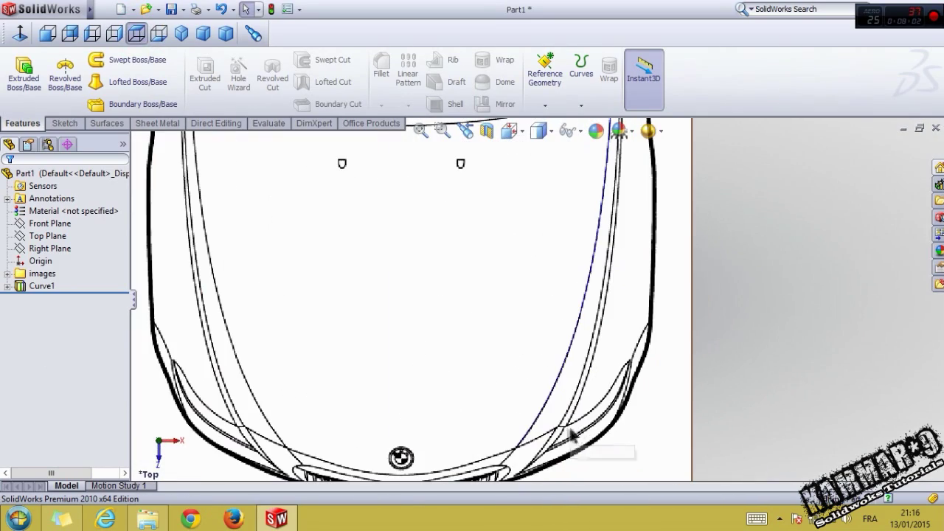
pyautogui.scroll(3, 597, 288)
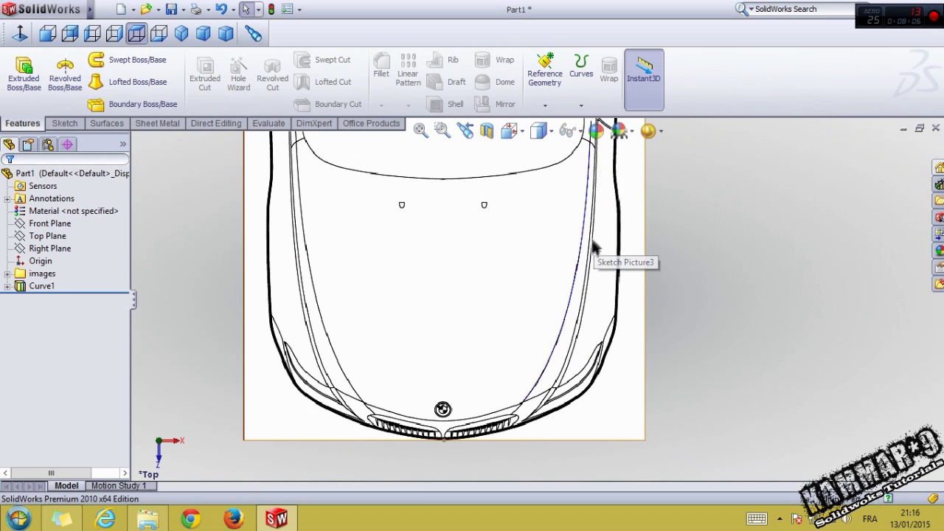
pyautogui.click(46, 237)
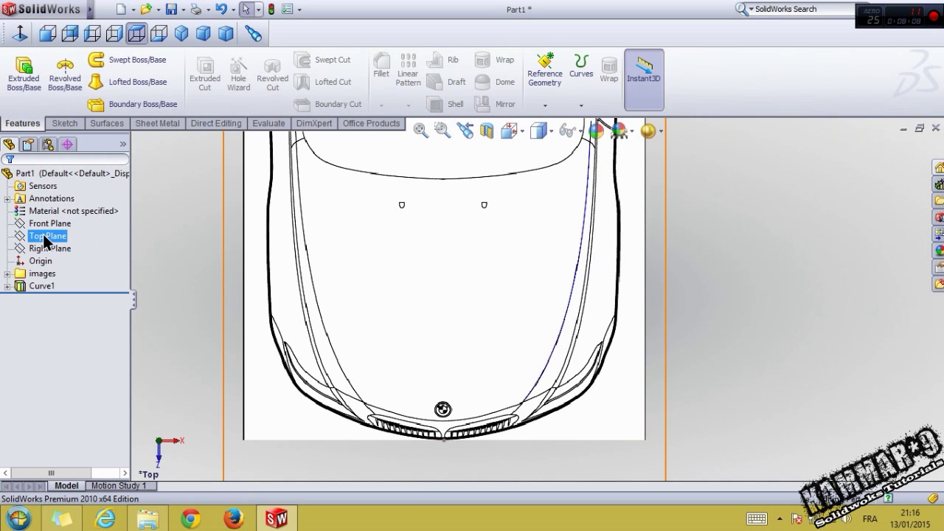
pyautogui.click(53, 218)
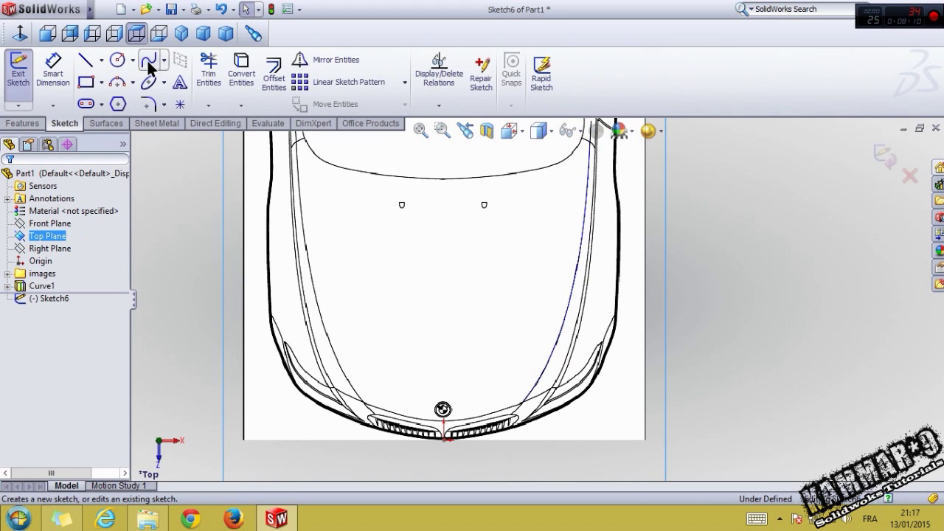
# Step: Draw a spline from the hood front to the hood corner on the top blueprint
pyautogui.click(150, 67)
pyautogui.scroll(-3, 538, 373)
pyautogui.scroll(-3, 536, 389)
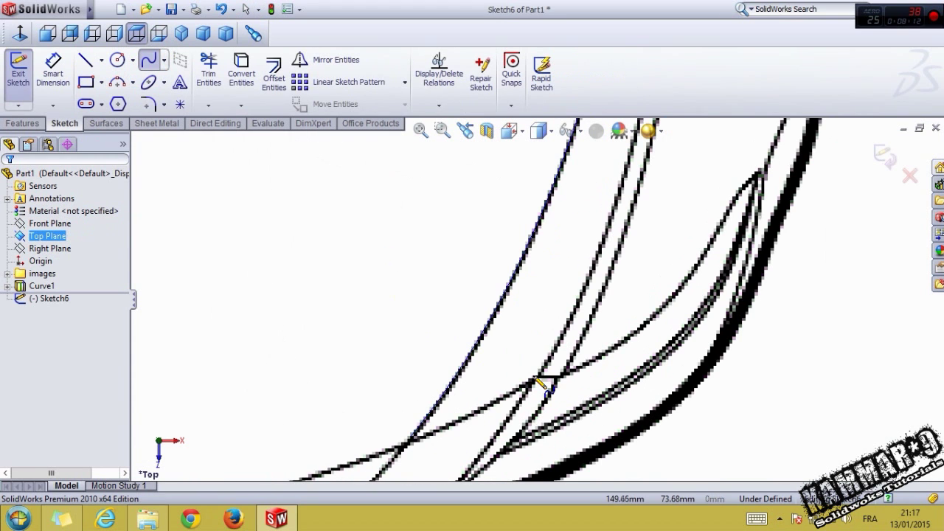
pyautogui.click(542, 364)
pyautogui.scroll(3, 624, 302)
pyautogui.scroll(3, 590, 253)
pyautogui.scroll(2, 572, 199)
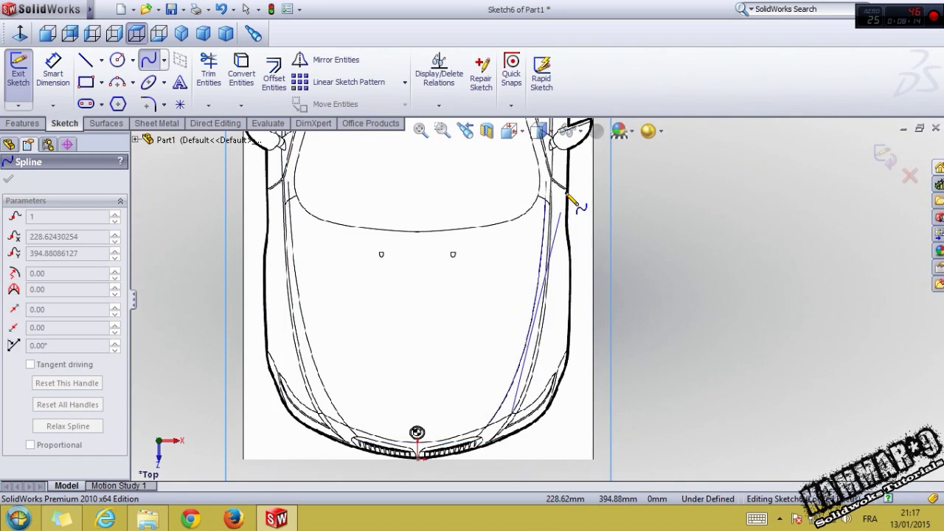
pyautogui.scroll(-3, 568, 197)
pyautogui.scroll(-3, 588, 235)
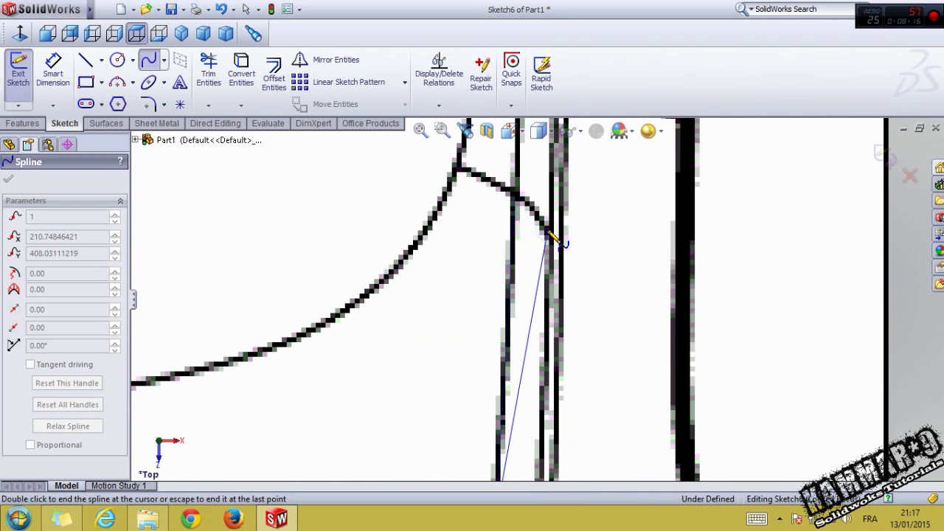
pyautogui.click(553, 236)
pyautogui.scroll(2, 590, 251)
pyautogui.press('Escape')
pyautogui.scroll(2, 609, 280)
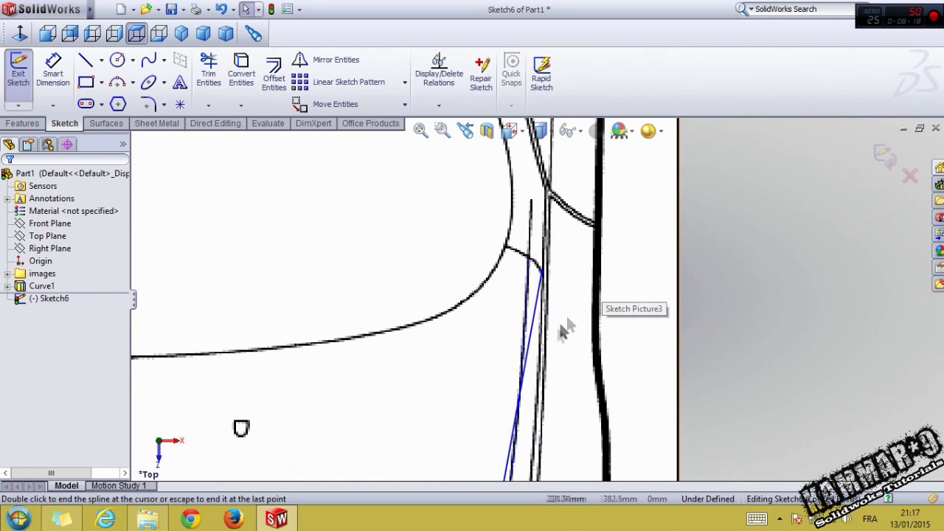
pyautogui.scroll(5, 517, 427)
pyautogui.scroll(-2, 526, 417)
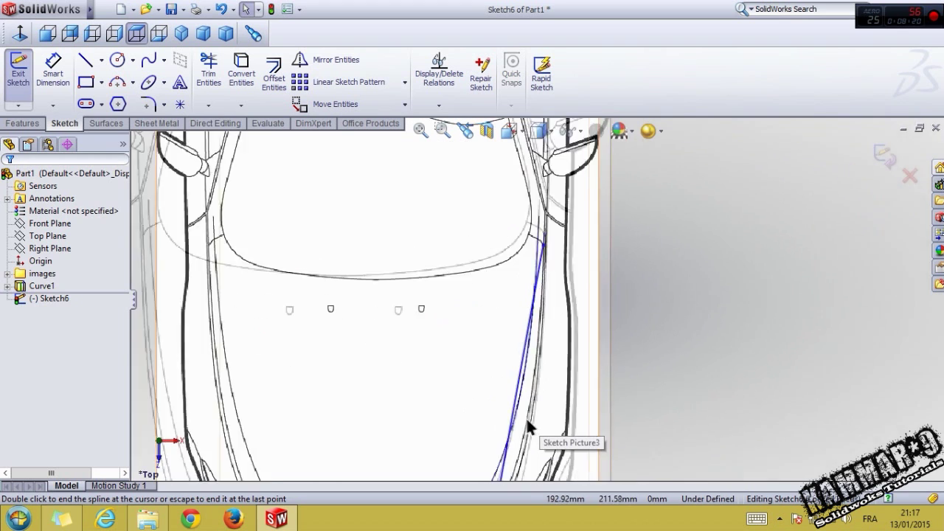
pyautogui.scroll(-3, 526, 413)
# Step: Reshape the spline to follow the right hood edge and exit Sketch6
pyautogui.click(505, 388)
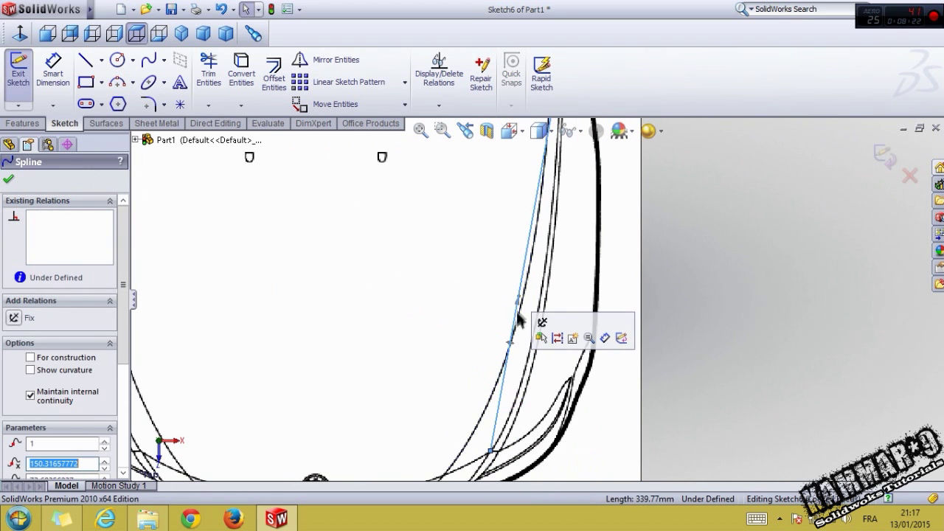
pyautogui.moveTo(515, 293)
pyautogui.mouseDown()
pyautogui.moveTo(538, 341)
pyautogui.moveTo(533, 405)
pyautogui.mouseUp()
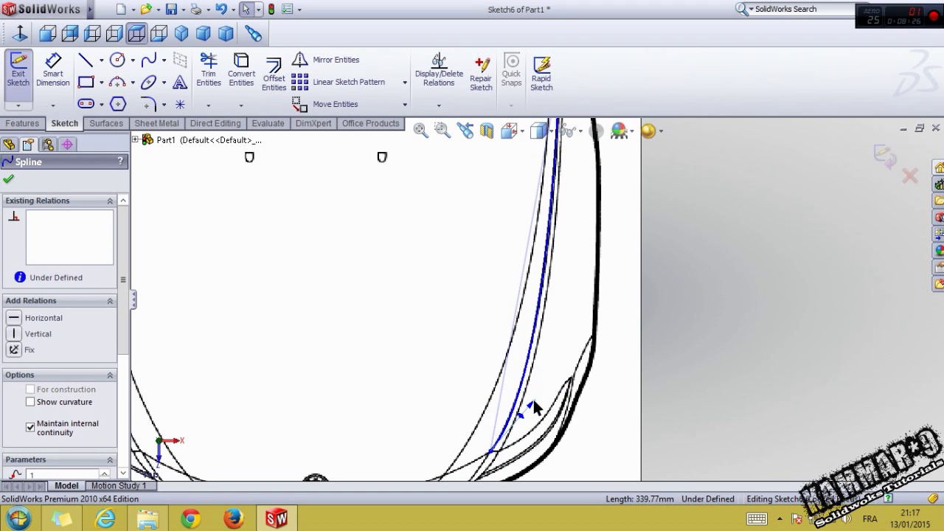
pyautogui.moveTo(534, 404); pyautogui.dragTo(533, 399)
pyautogui.scroll(2, 648, 371)
pyautogui.scroll(3, 641, 266)
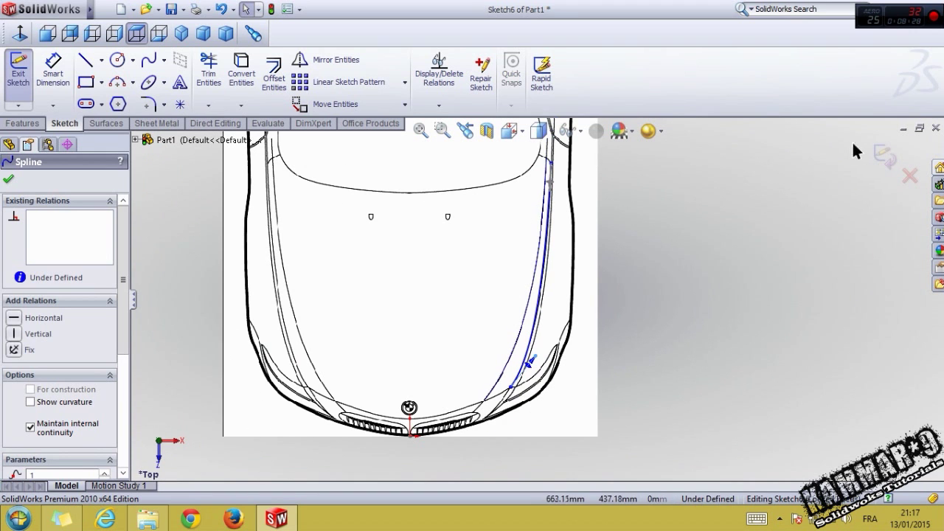
pyautogui.click(884, 156)
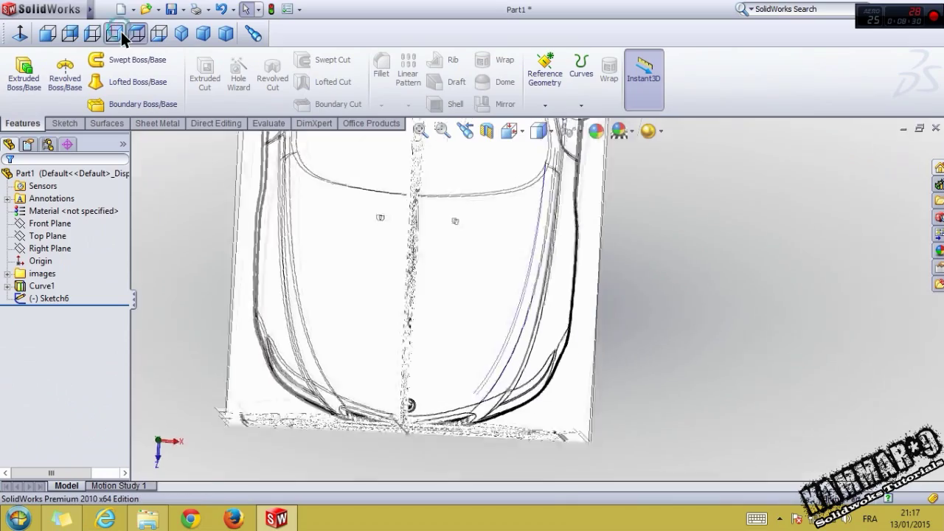
pyautogui.click(118, 33)
# Step: Start a sketch on the Right Plane and draw a spline from the fender front to the line junction
pyautogui.scroll(-3, 383, 295)
pyautogui.scroll(-2, 339, 295)
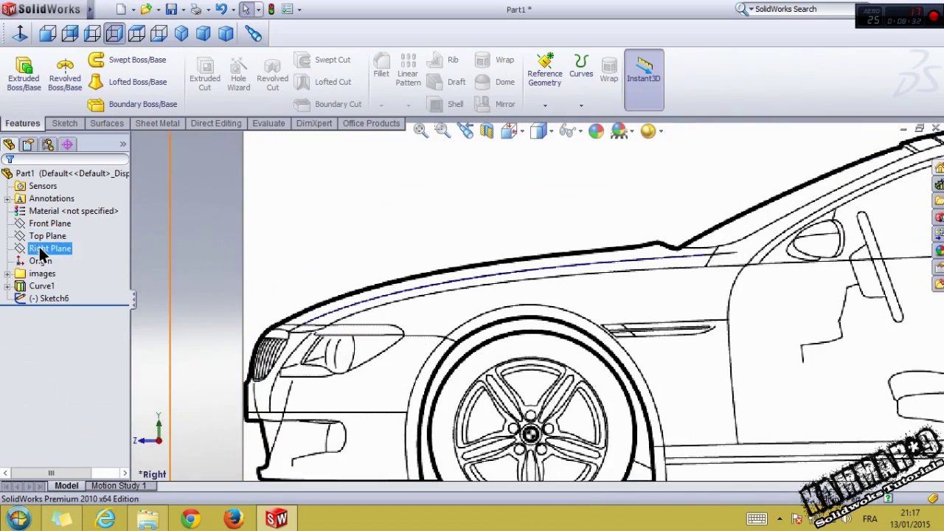
pyautogui.click(48, 222)
pyautogui.click(148, 63)
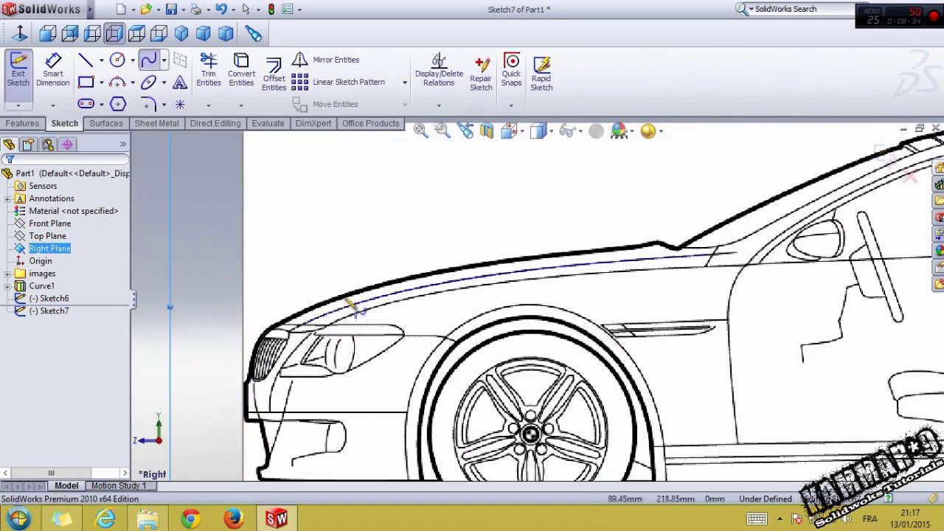
pyautogui.scroll(-3, 353, 324)
pyautogui.scroll(-3, 412, 324)
pyautogui.click(415, 315)
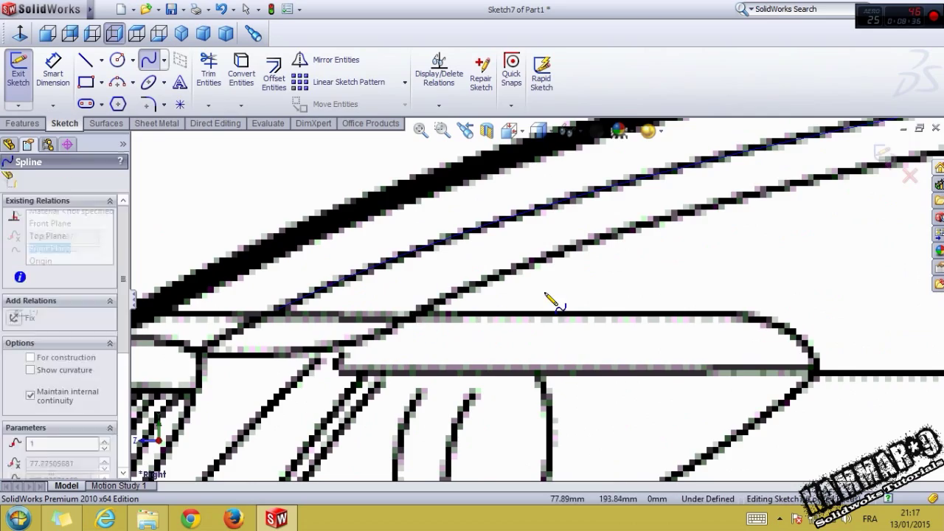
pyautogui.scroll(3, 582, 298)
pyautogui.scroll(2, 663, 295)
pyautogui.scroll(-4, 793, 271)
pyautogui.scroll(-2, 790, 269)
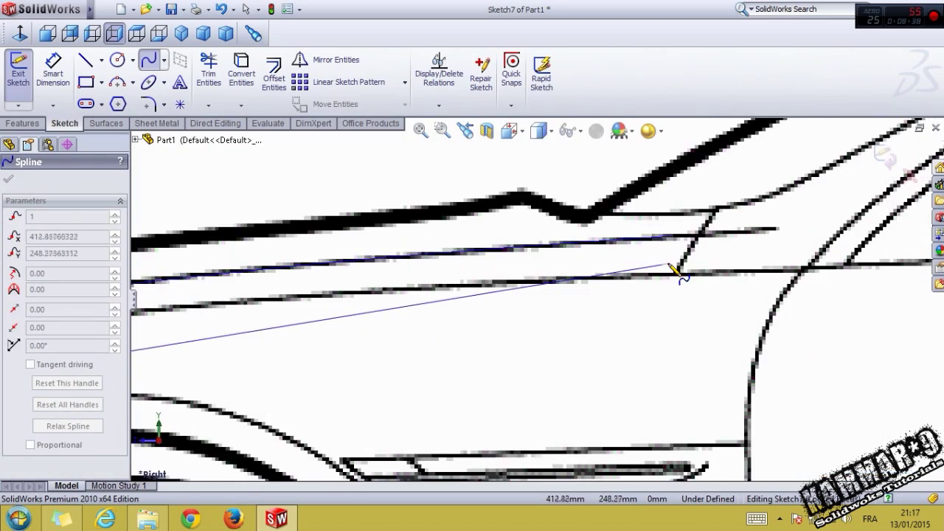
pyautogui.scroll(-2, 675, 274)
pyautogui.scroll(-1, 672, 286)
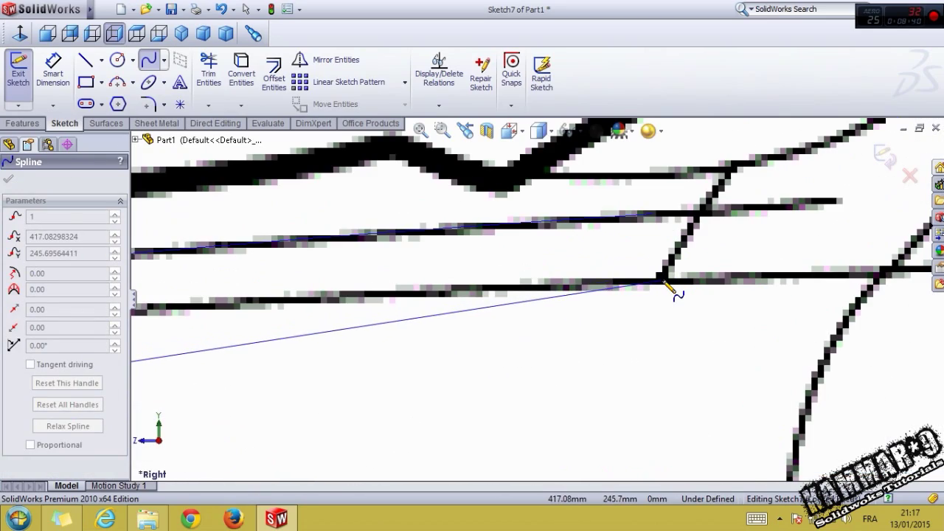
pyautogui.click(663, 282)
pyautogui.press('Escape')
pyautogui.press('Escape')
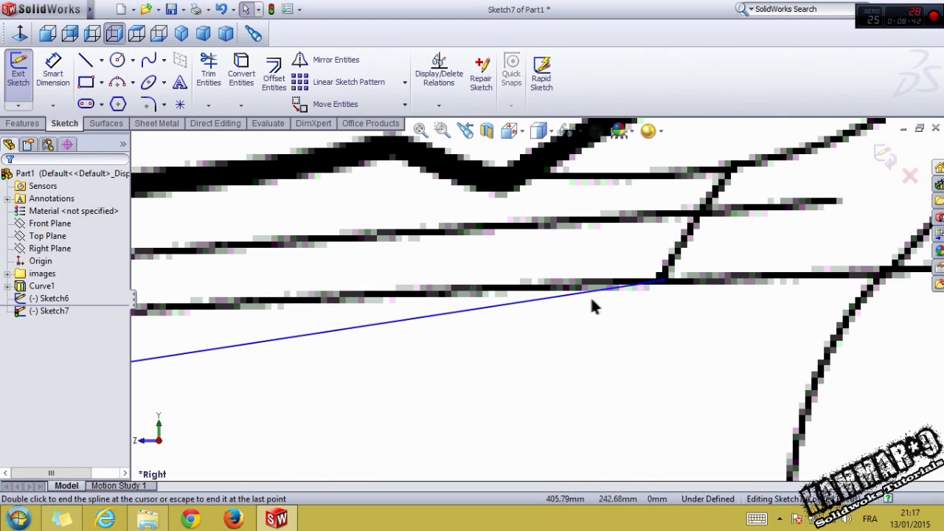
# Step: Drag the spline onto the upper fender line and exit Sketch7
pyautogui.click(581, 291)
pyautogui.scroll(4, 581, 290)
pyautogui.scroll(2, 530, 344)
pyautogui.scroll(-3, 516, 348)
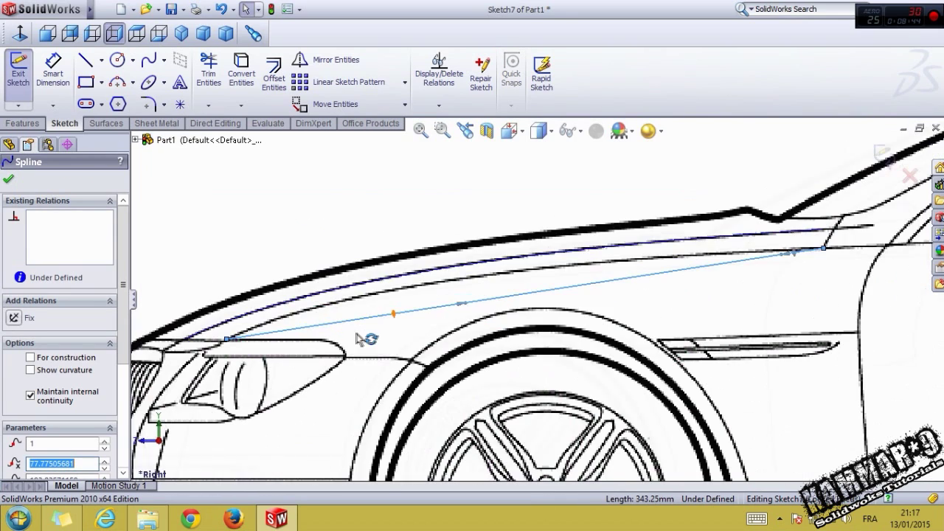
pyautogui.moveTo(466, 305); pyautogui.dragTo(345, 283)
pyautogui.click(8, 181)
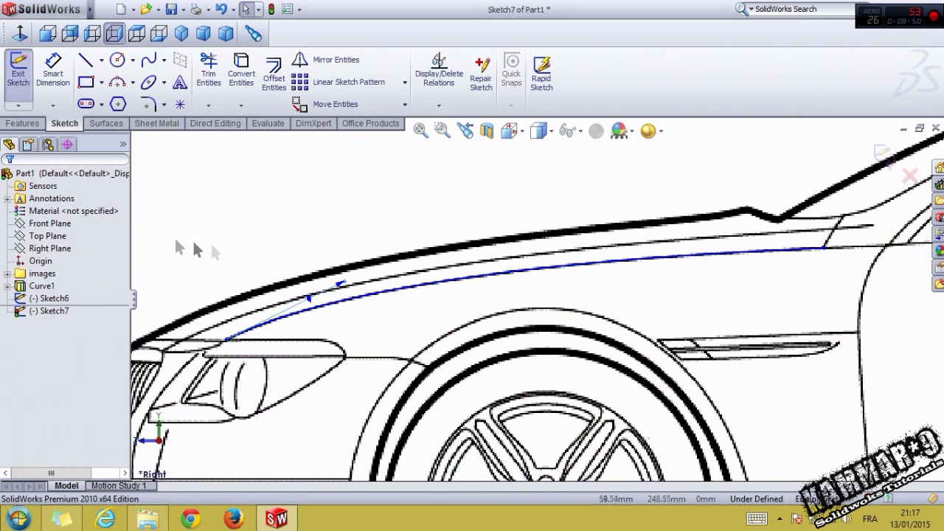
pyautogui.scroll(3, 221, 245)
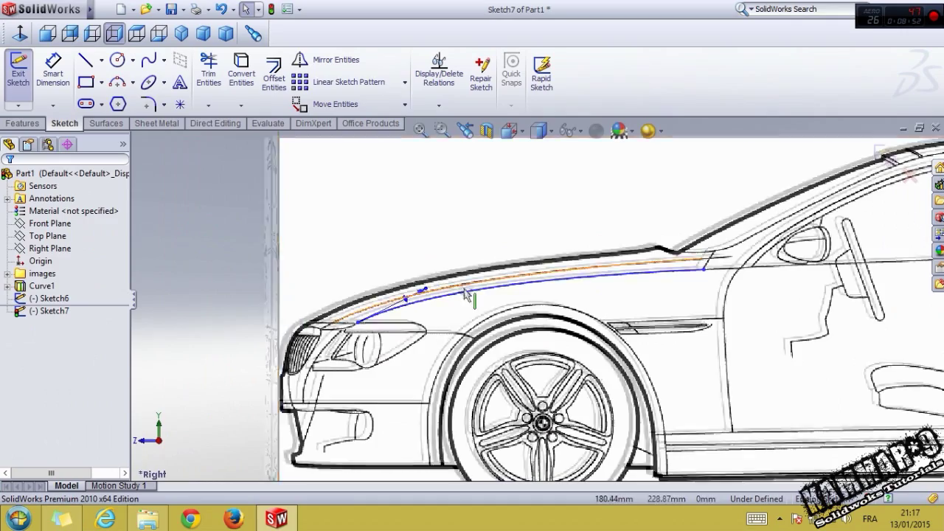
pyautogui.moveTo(463, 347); pyautogui.dragTo(665, 254, button='middle')
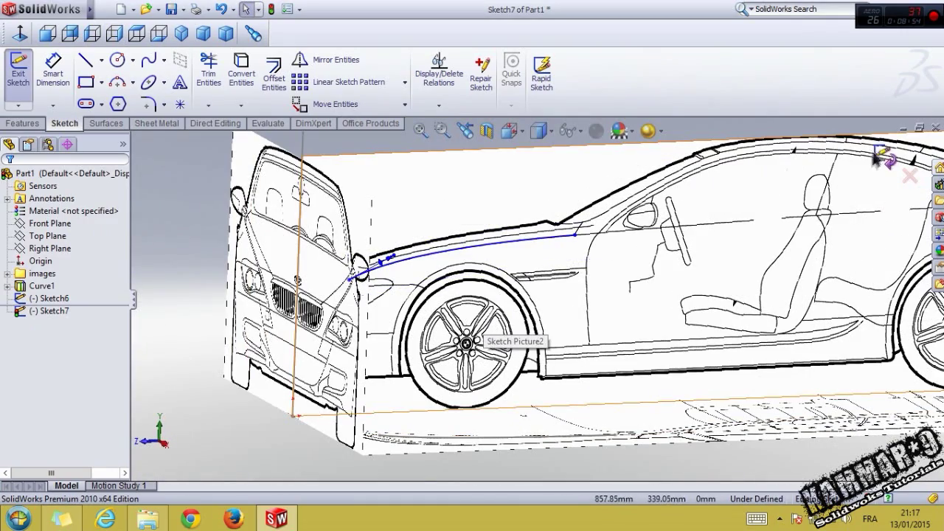
pyautogui.click(883, 154)
# Step: Project Sketch6 and Sketch7 onto each other as Curve2
pyautogui.click(50, 297)
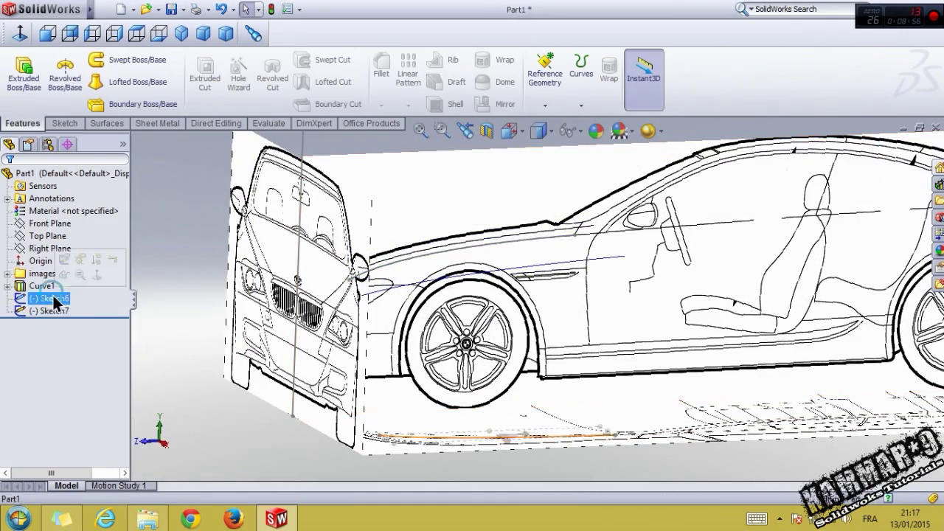
pyautogui.moveTo(443, 252); pyautogui.dragTo(436, 288, button='middle')
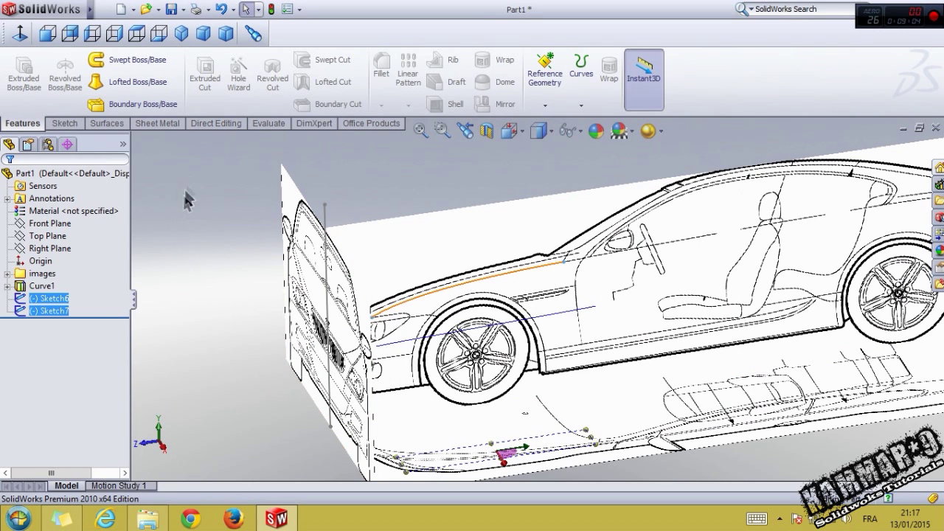
pyautogui.click(588, 82)
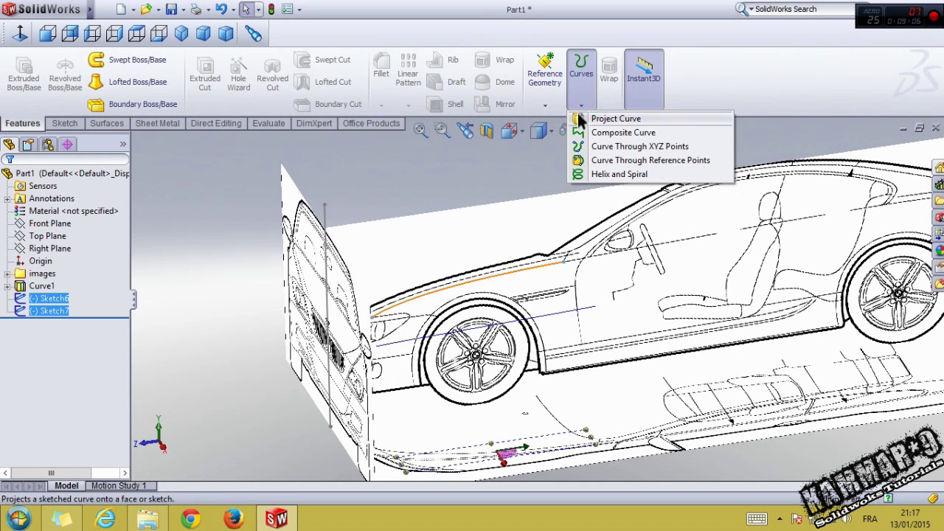
pyautogui.click(594, 118)
pyautogui.scroll(-2, 533, 302)
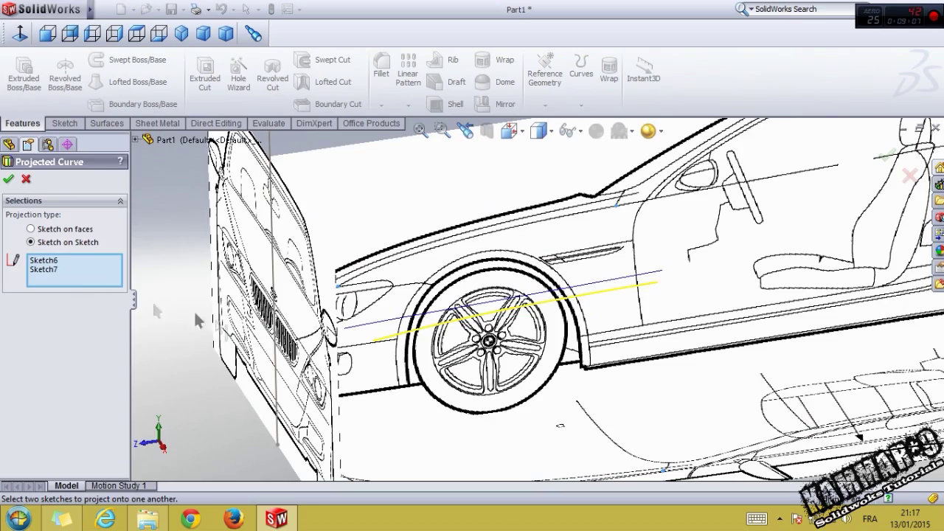
pyautogui.click(8, 179)
# Step: Inspect the two curves from top, front and orbited 3D views around the wheel
pyautogui.moveTo(185, 320)
pyautogui.mouseDown(button='middle')
pyautogui.moveTo(475, 264)
pyautogui.moveTo(396, 208)
pyautogui.mouseUp(button='middle')
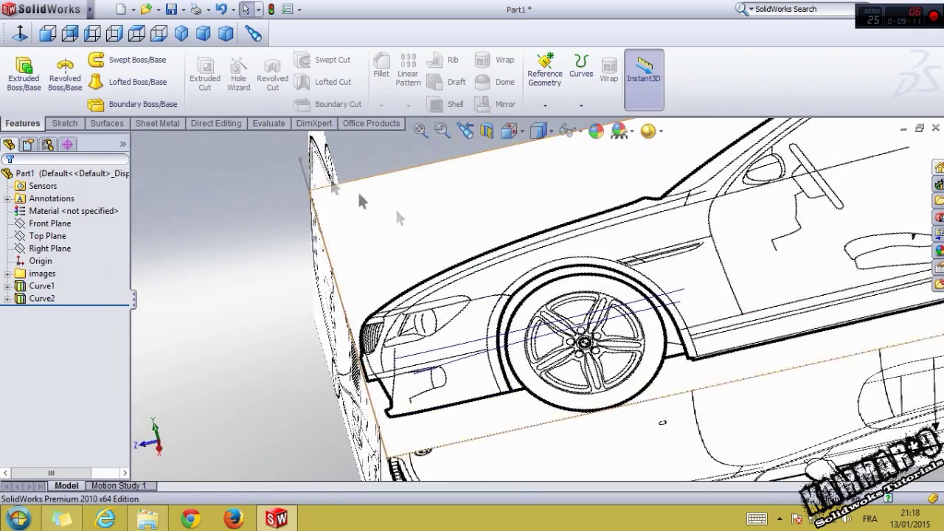
pyautogui.click(130, 33)
pyautogui.scroll(-5, 568, 413)
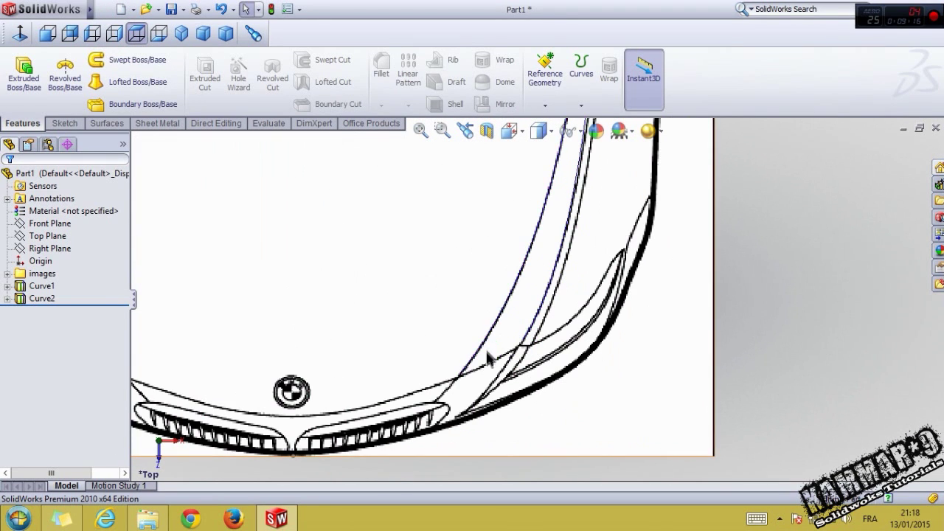
pyautogui.scroll(2, 491, 358)
pyautogui.click(46, 33)
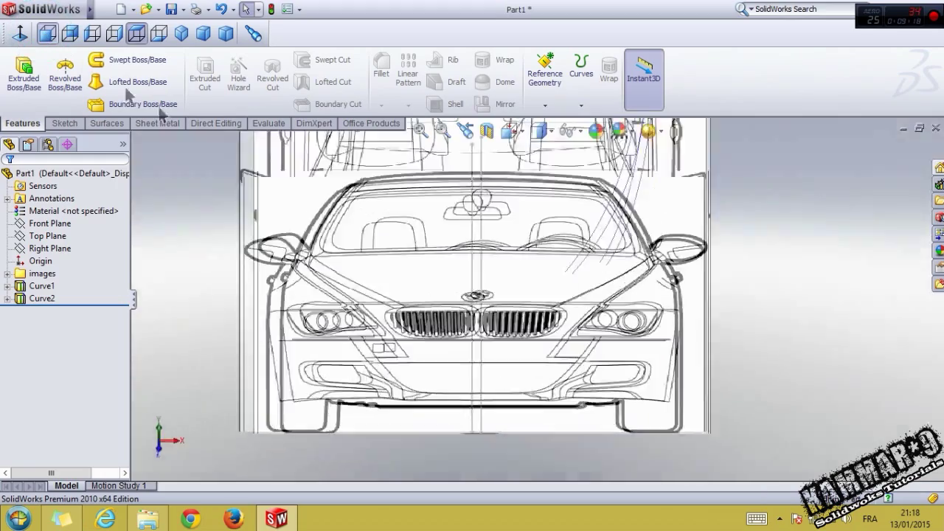
pyautogui.scroll(-1, 601, 314)
pyautogui.scroll(-3, 641, 288)
pyautogui.scroll(-2, 662, 298)
pyautogui.scroll(2, 663, 303)
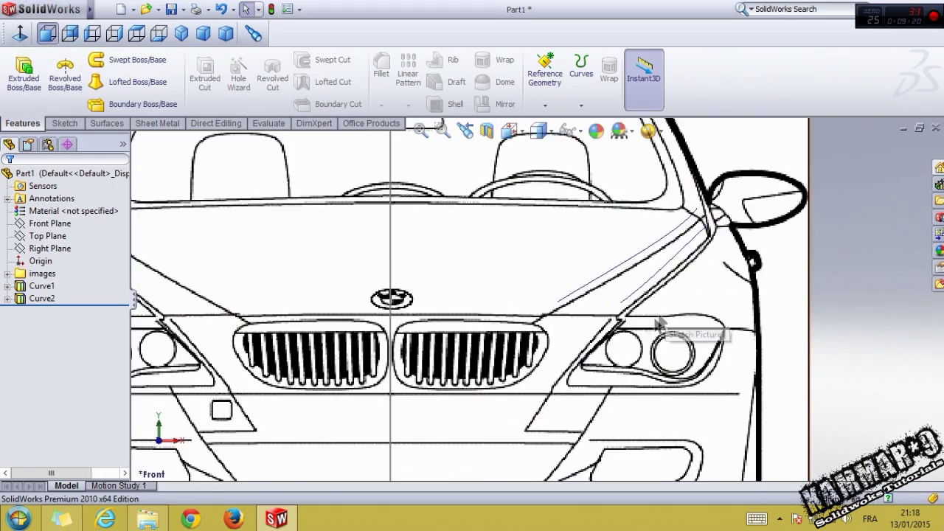
pyautogui.scroll(2, 588, 295)
pyautogui.scroll(1, 582, 291)
pyautogui.scroll(1, 569, 282)
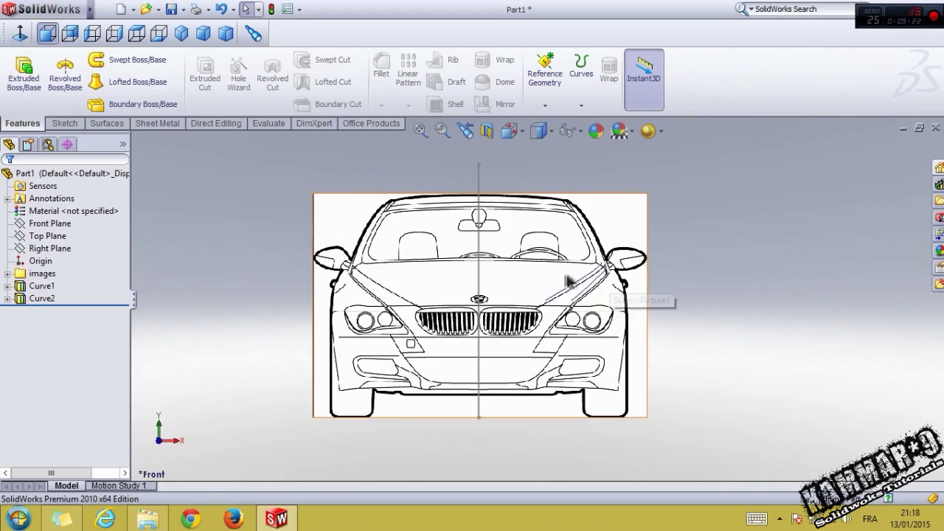
pyautogui.moveTo(582, 280); pyautogui.dragTo(555, 302, button='middle')
pyautogui.scroll(-2, 516, 310)
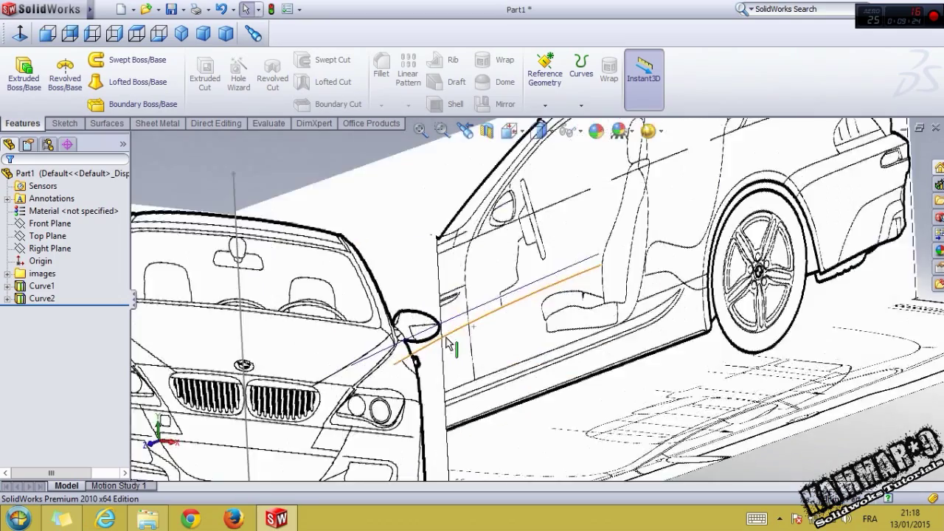
pyautogui.scroll(-1, 460, 317)
pyautogui.moveTo(460, 317); pyautogui.dragTo(354, 250, button='middle')
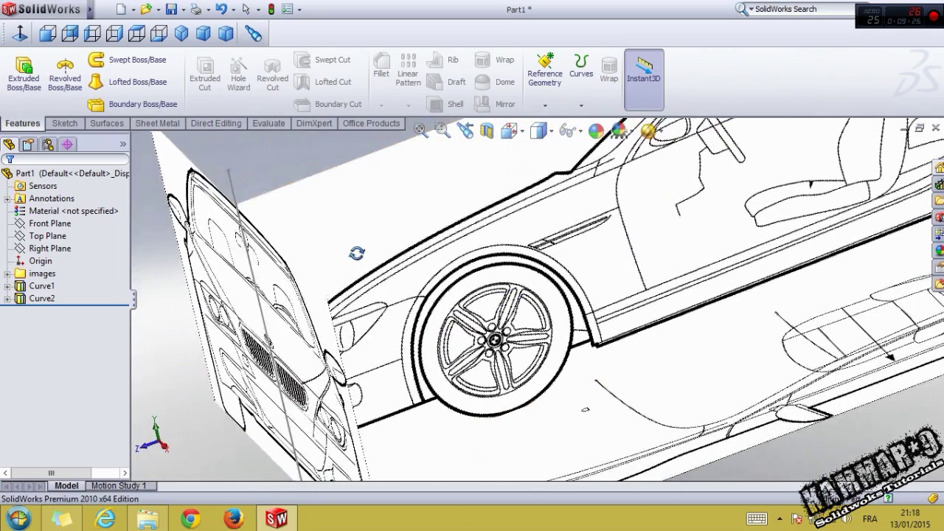
# Step: Create a lofted surface with Curve1 and Curve2 as its profiles
pyautogui.click(108, 124)
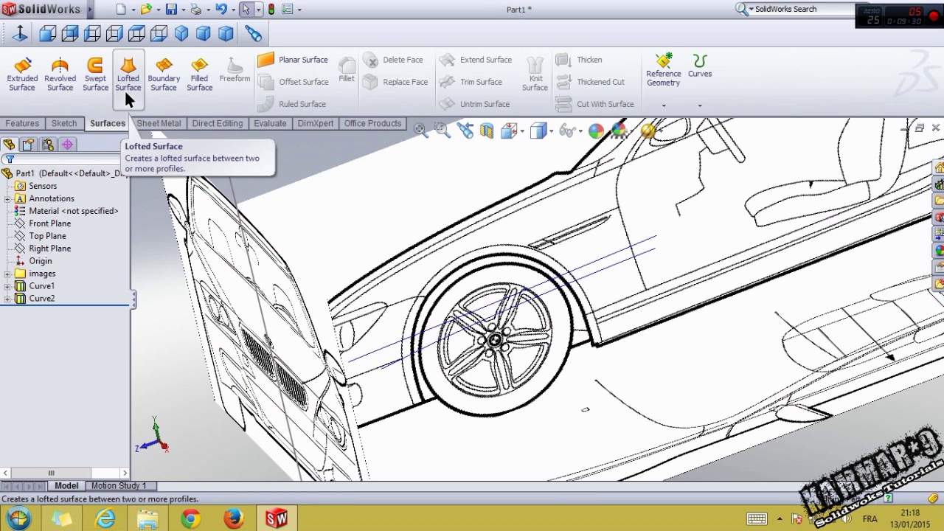
pyautogui.click(124, 89)
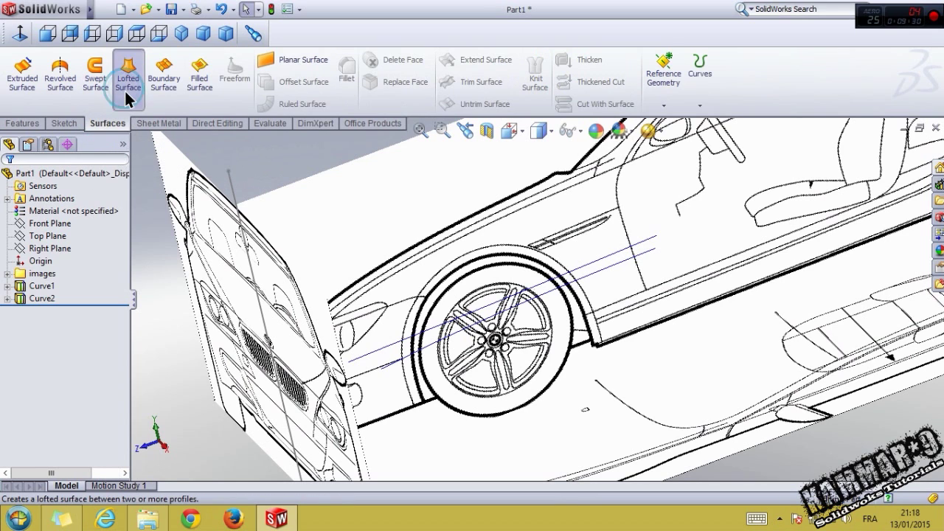
pyautogui.click(413, 335)
pyautogui.click(403, 361)
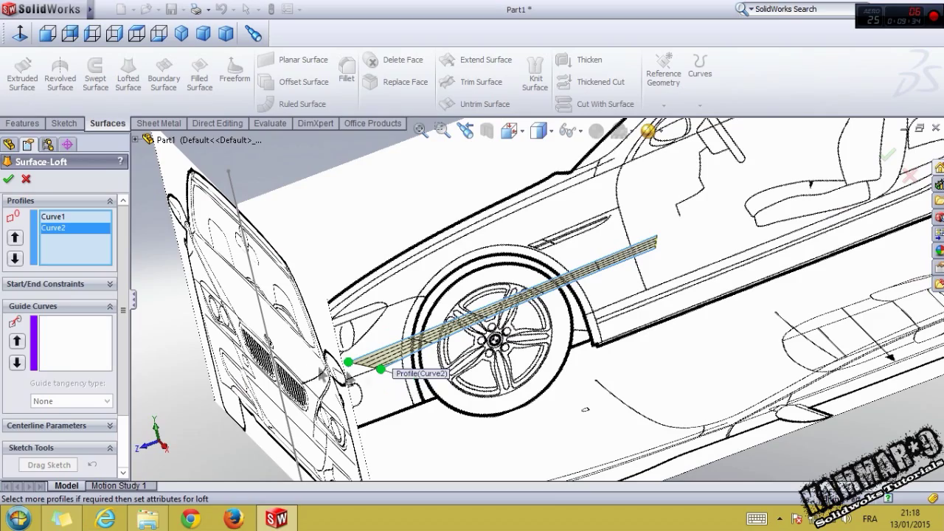
pyautogui.click(8, 179)
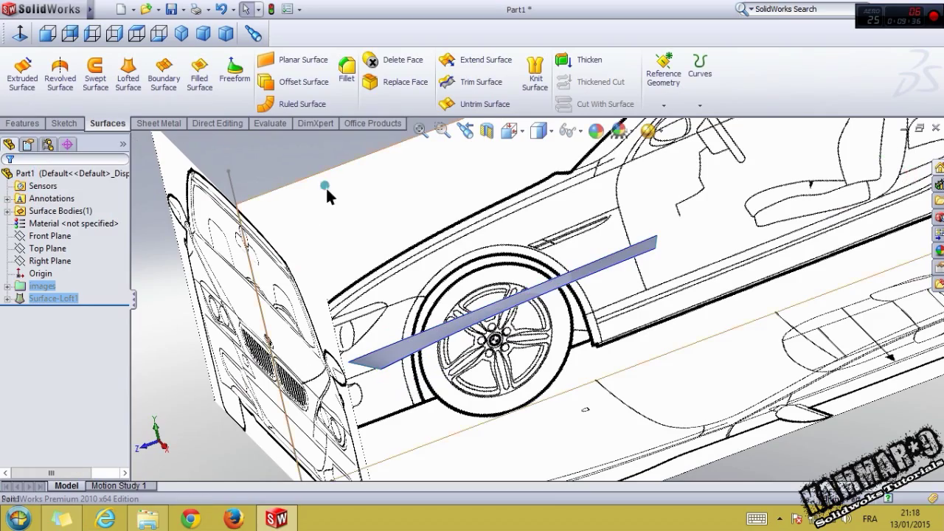
# Step: Check the new fender surface from the side and top views
pyautogui.click(325, 186)
pyautogui.hotkey('ctrl', '8')
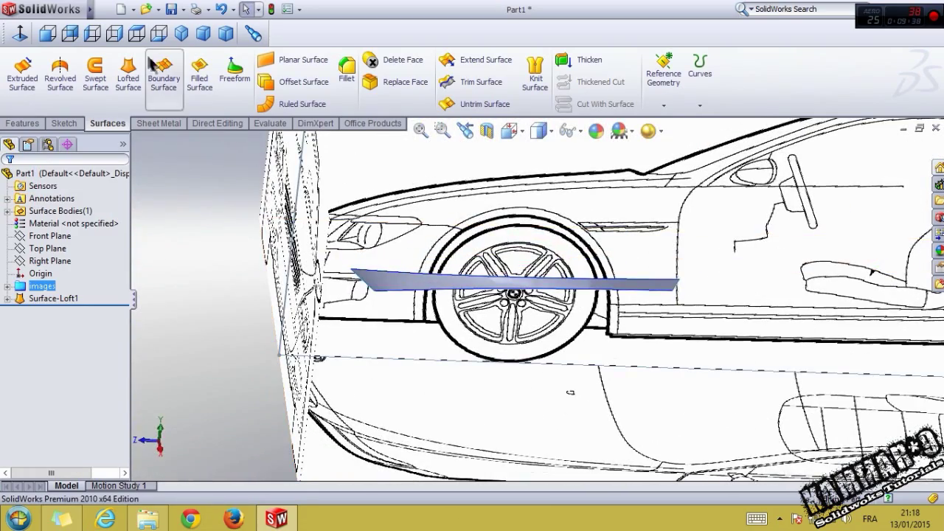
pyautogui.click(139, 37)
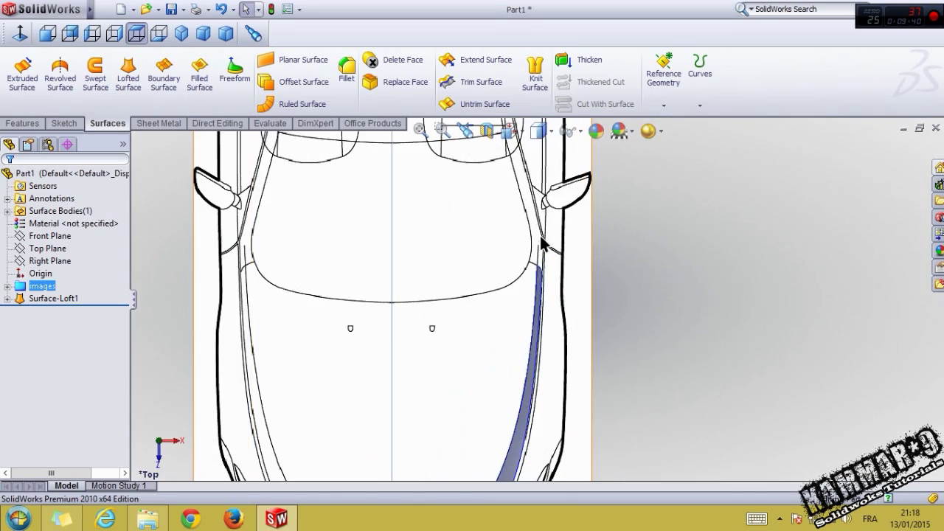
pyautogui.scroll(-2, 542, 243)
pyautogui.scroll(3, 534, 295)
pyautogui.scroll(2, 535, 353)
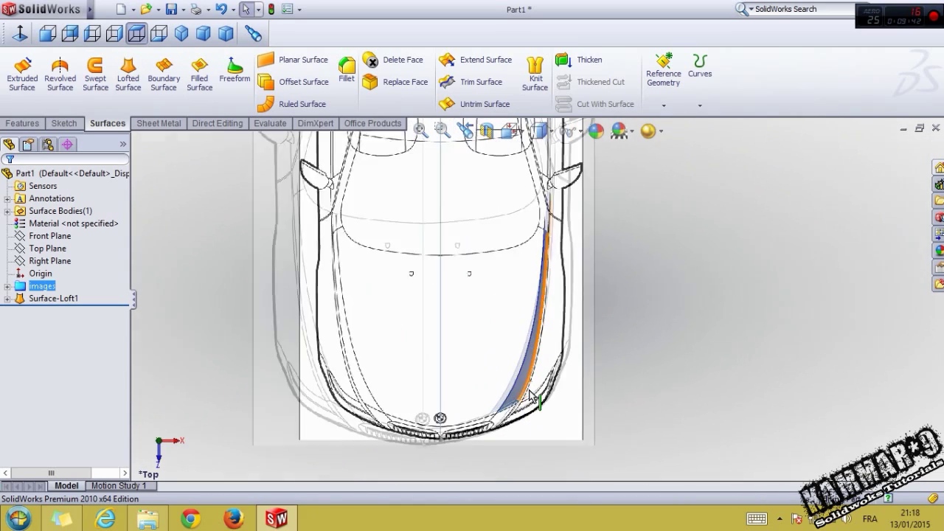
pyautogui.scroll(-1, 530, 394)
pyautogui.scroll(-2, 530, 395)
pyautogui.scroll(2, 522, 393)
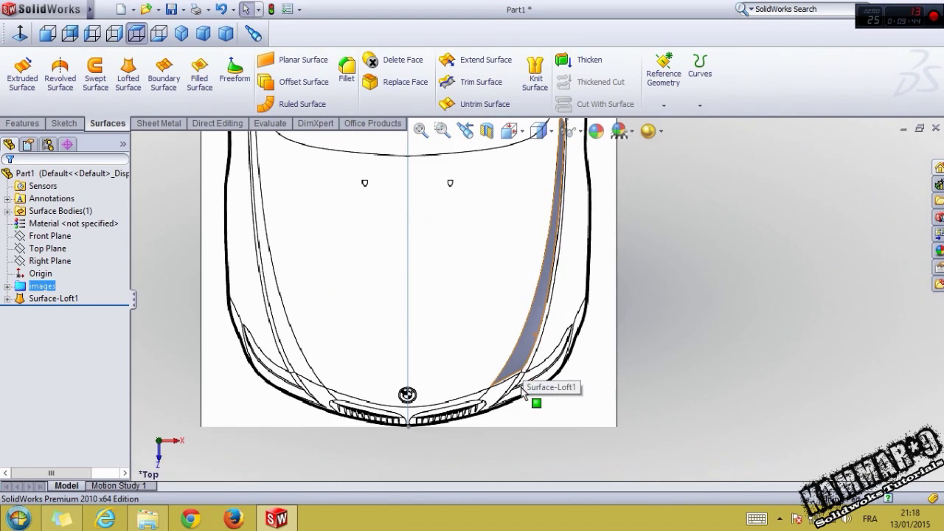
pyautogui.moveTo(522, 393)
pyautogui.mouseDown(button='middle')
pyautogui.moveTo(481, 331)
pyautogui.moveTo(612, 377)
pyautogui.moveTo(606, 356)
pyautogui.mouseUp(button='middle')
pyautogui.scroll(-3, 615, 381)
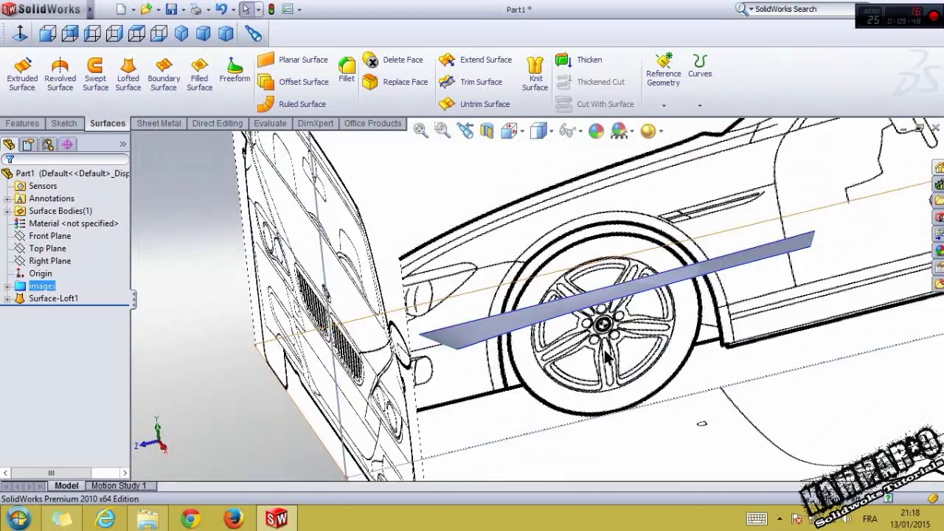
pyautogui.scroll(2, 606, 356)
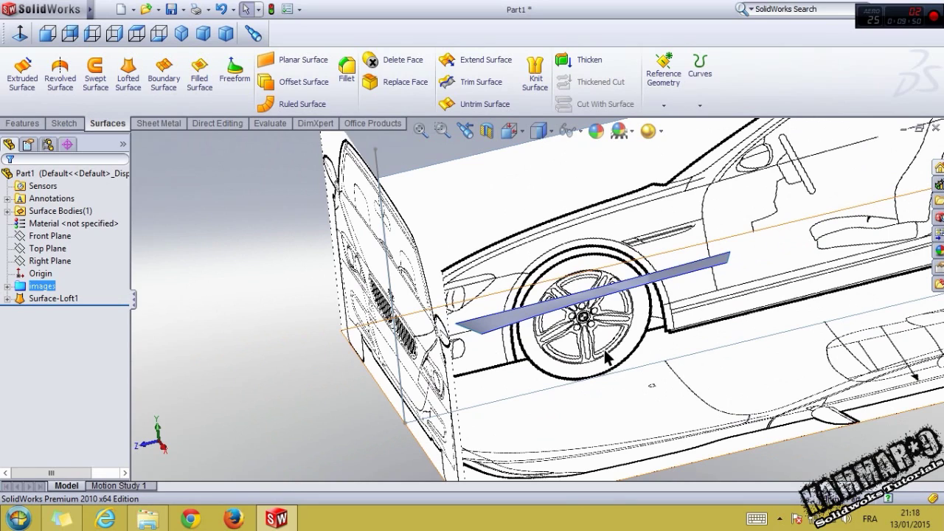